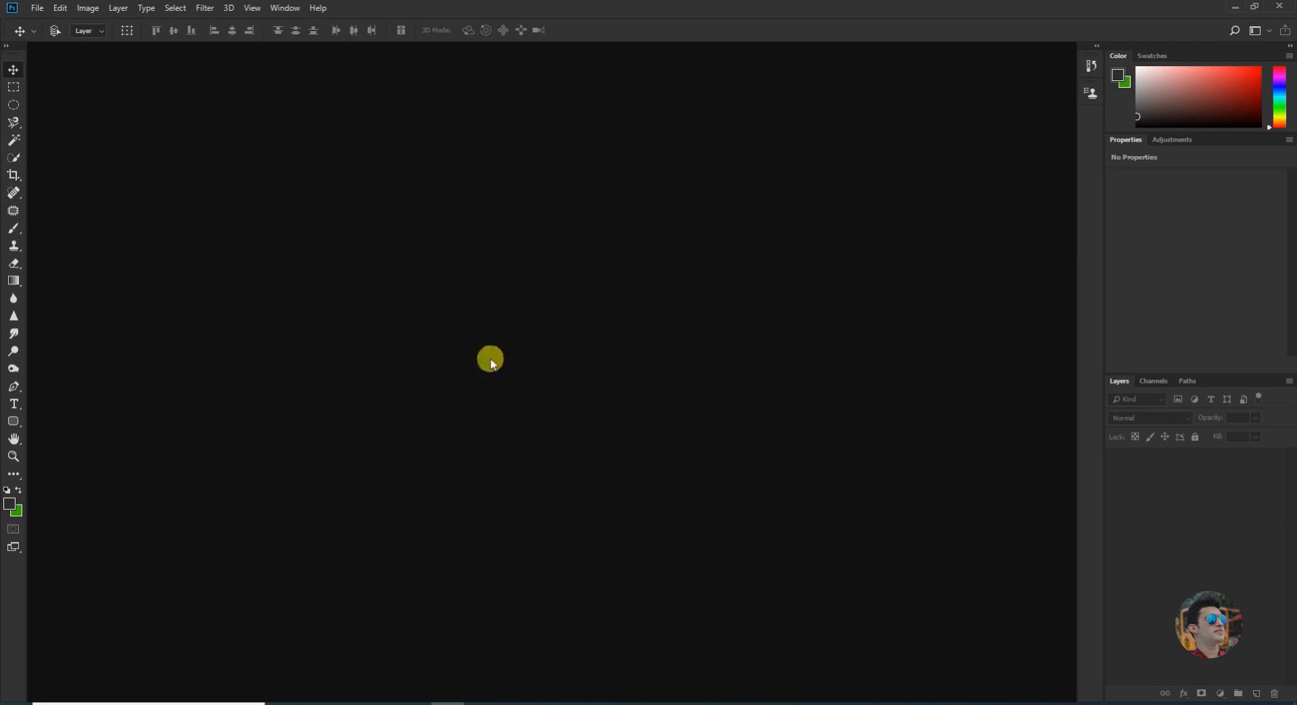
pyautogui.click(38, 9)
pyautogui.click(54, 46)
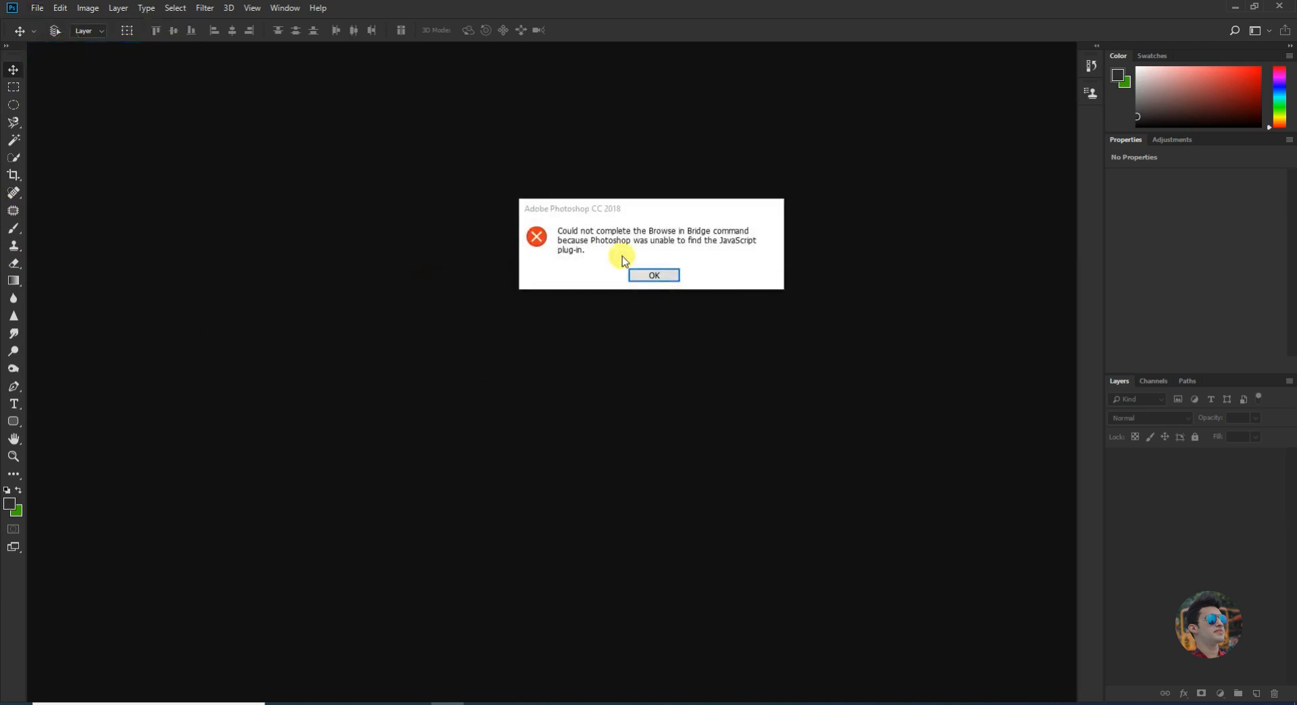
pyautogui.click(657, 275)
# Open the images 7_scratched_photo-before, restore-your-water-damaged-or-scratched-photograph and source together from the images folder
pyautogui.click(37, 9)
pyautogui.click(64, 39)
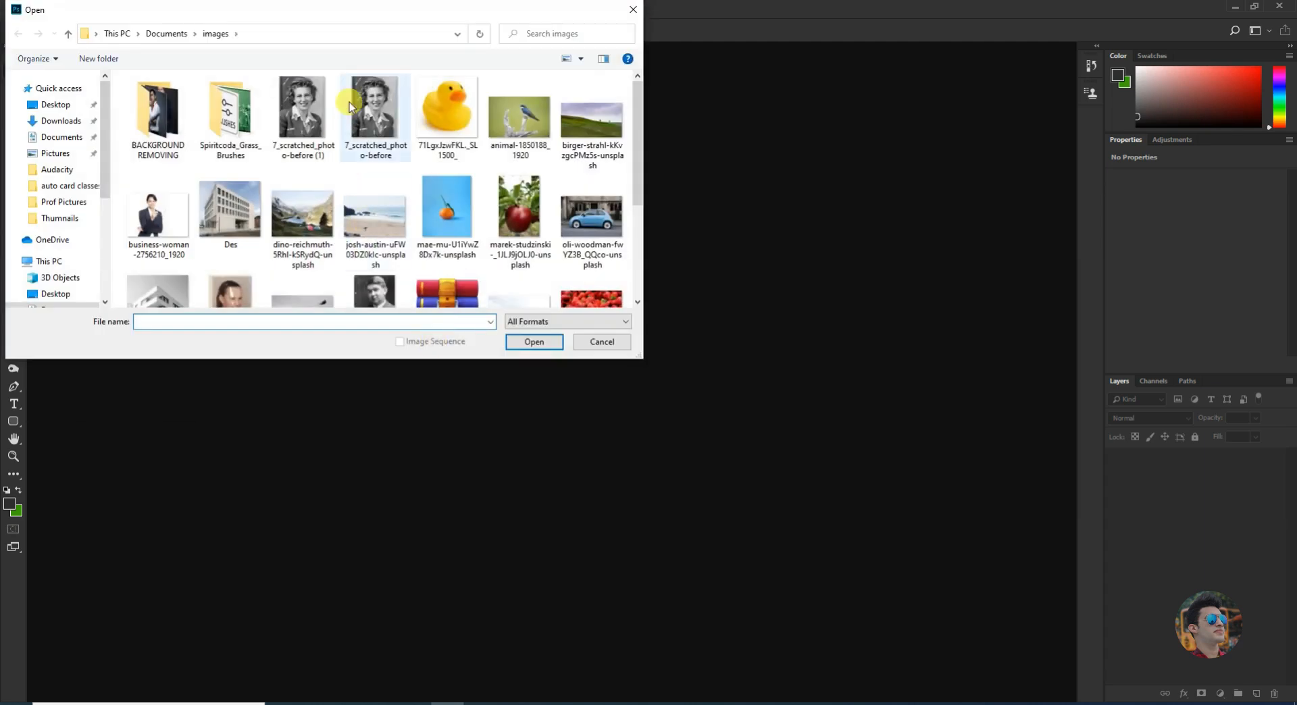
pyautogui.scroll(-3, 372, 196)
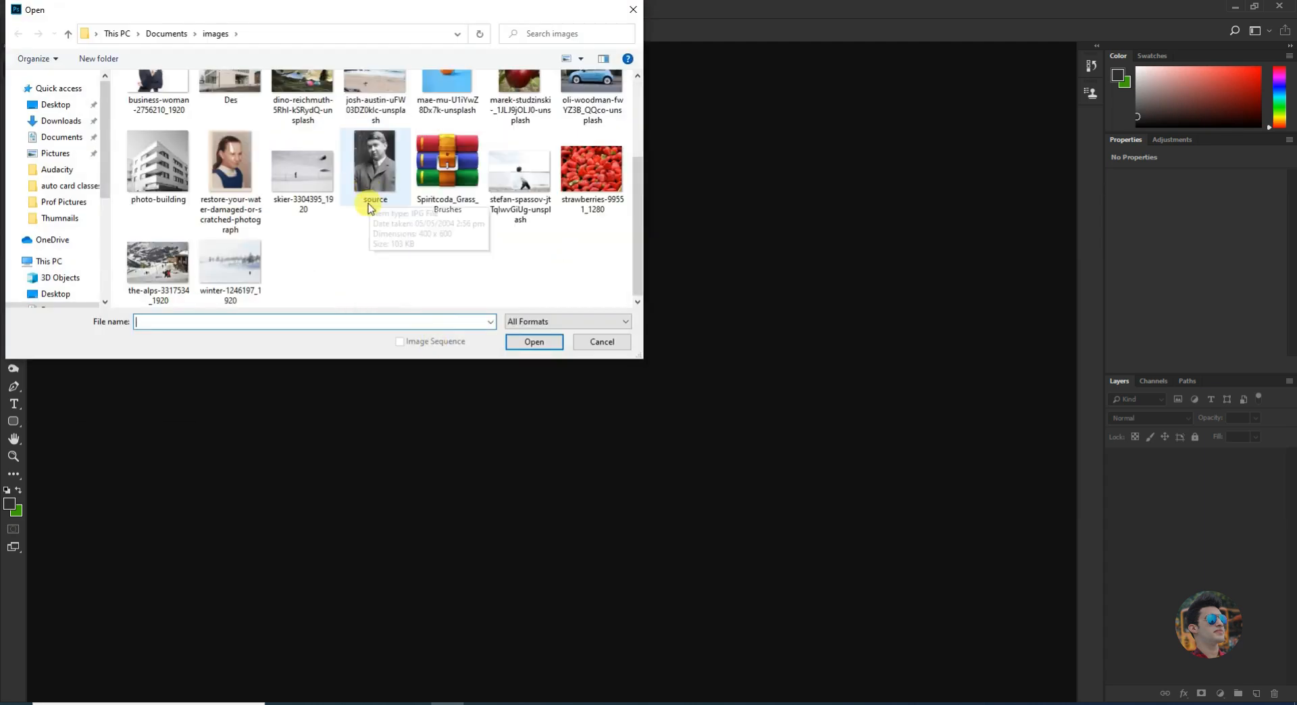
pyautogui.click(370, 181)
pyautogui.keyDown('ctrl'); pyautogui.click(231, 173); pyautogui.keyUp('ctrl')
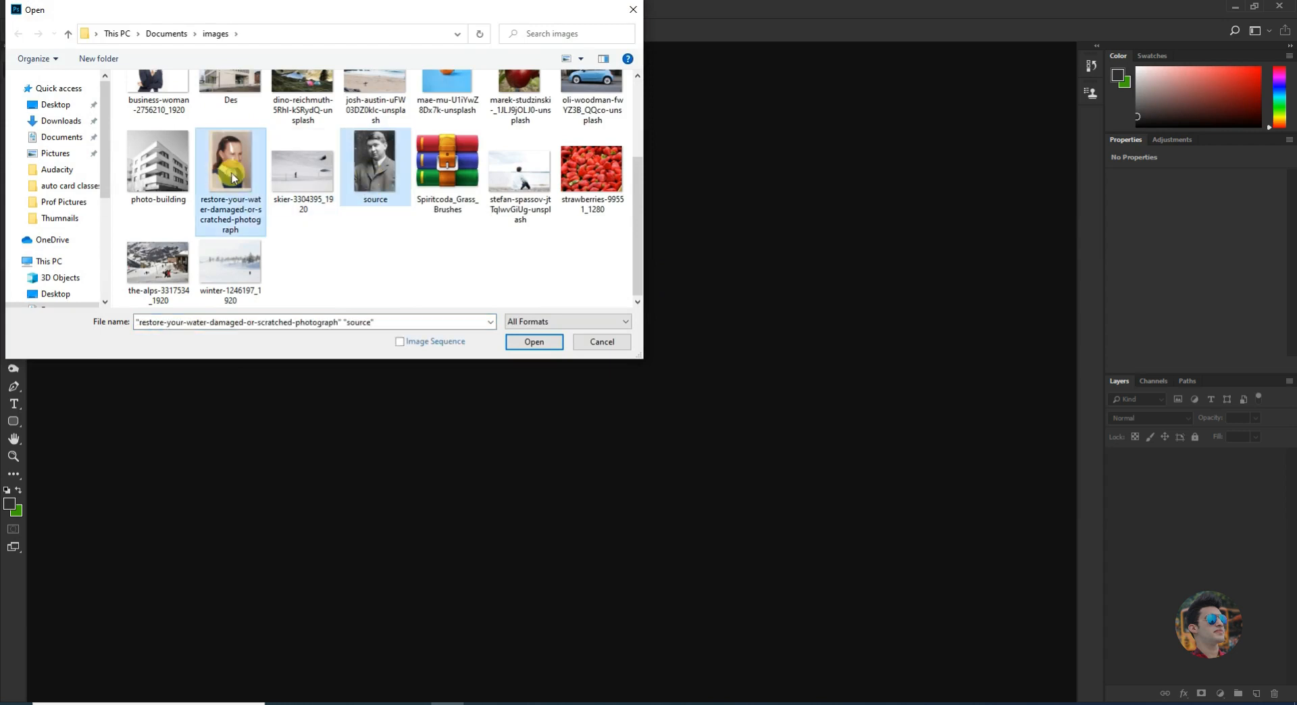
pyautogui.scroll(3, 348, 177)
pyautogui.keyDown('ctrl'); pyautogui.click(375, 115); pyautogui.keyUp('ctrl')
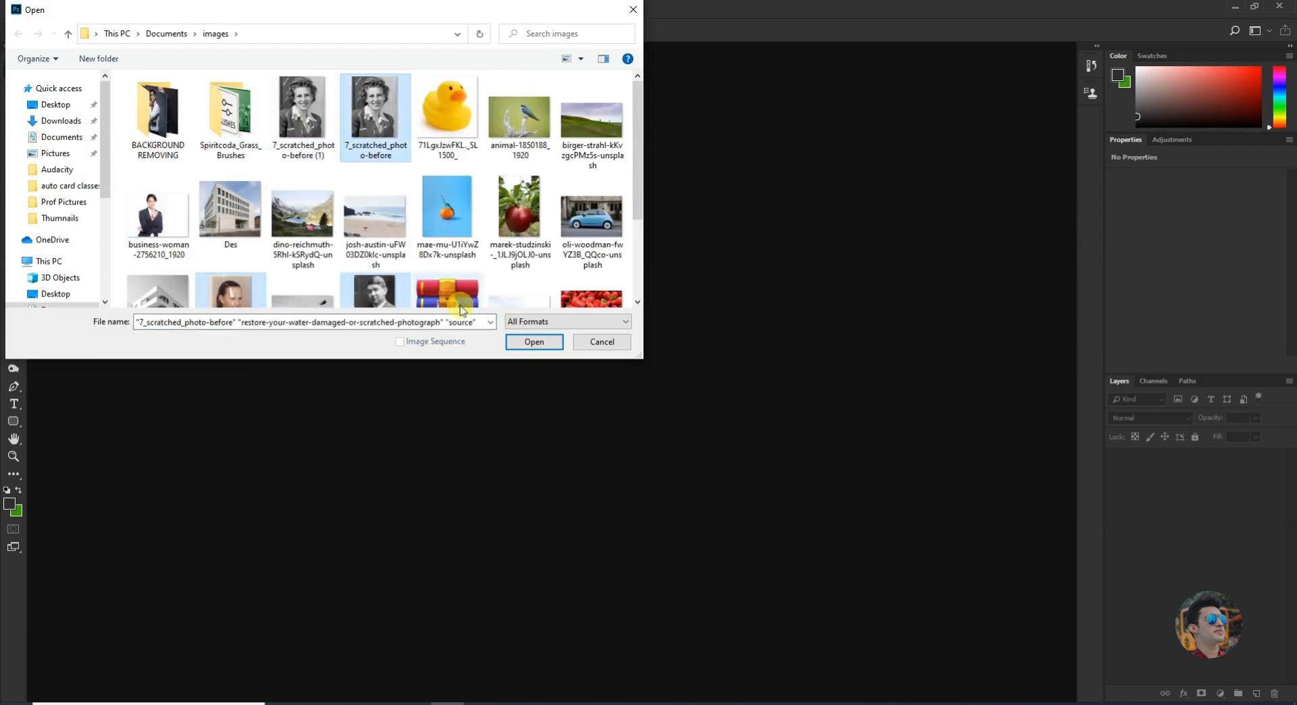
pyautogui.click(531, 339)
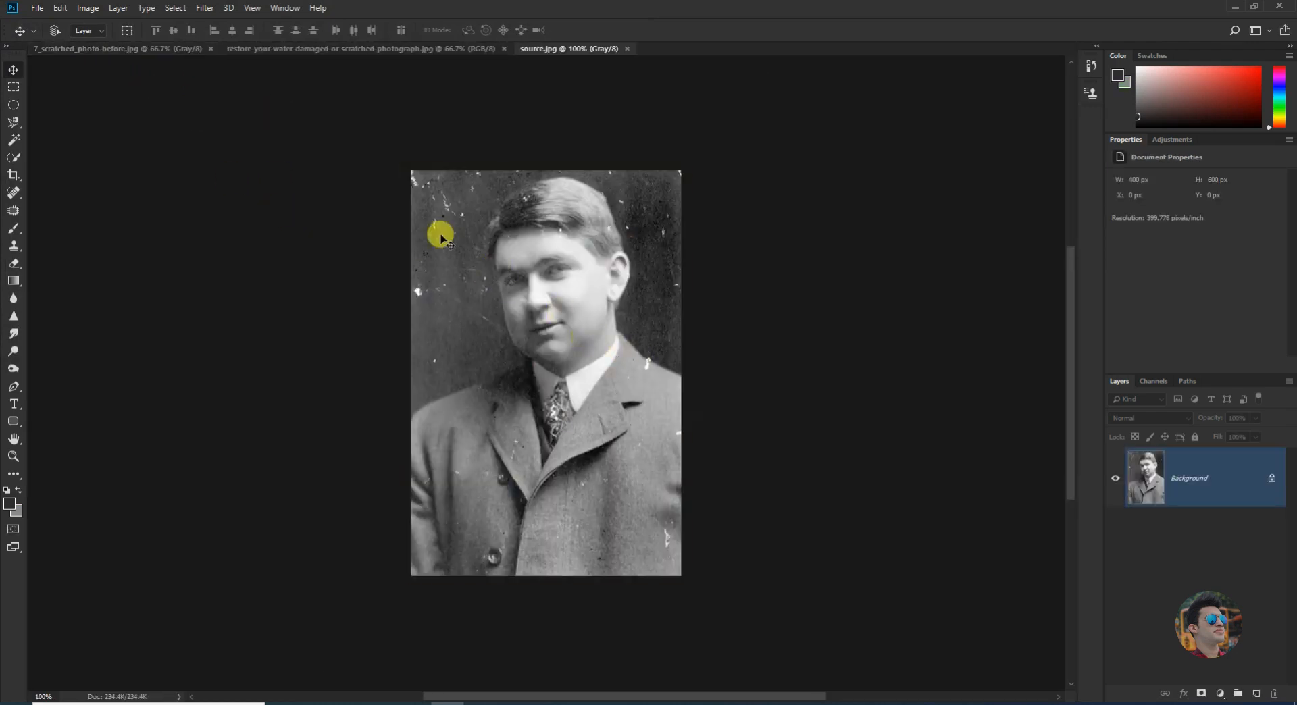
pyautogui.scroll(4, 404, 174)
pyautogui.scroll(-3, 517, 371)
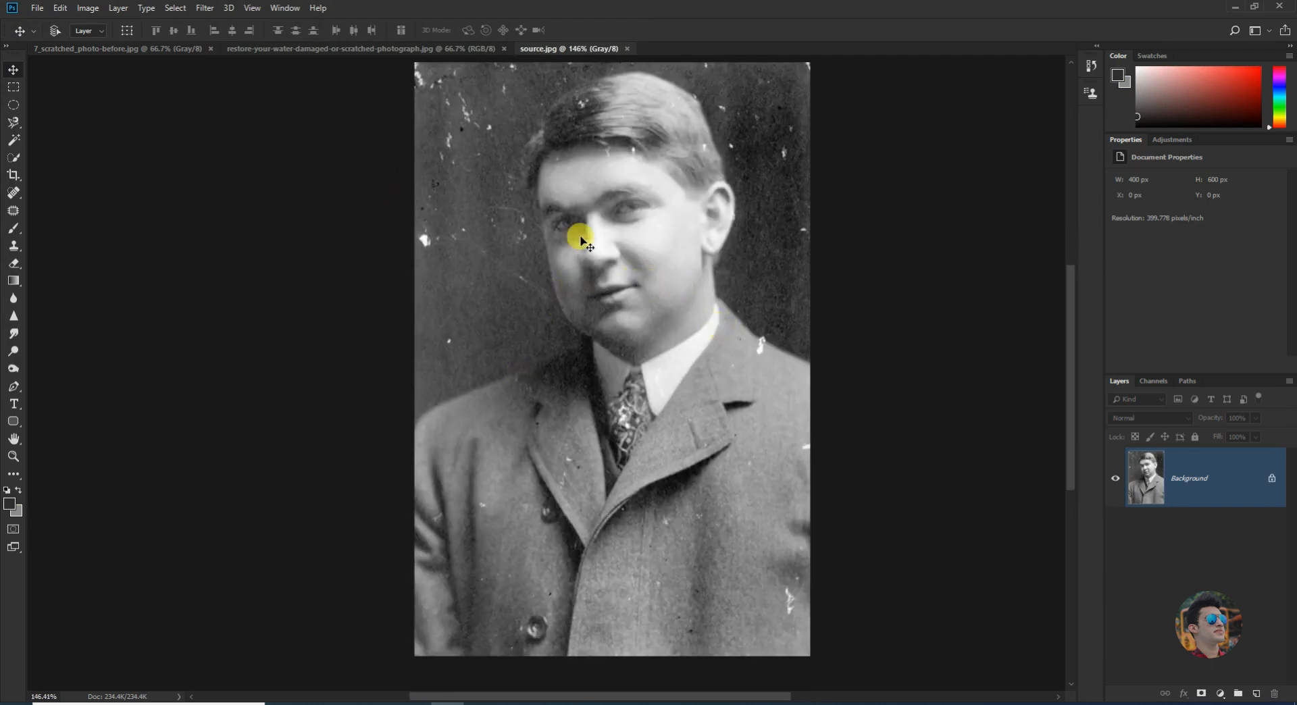
pyautogui.scroll(1, 579, 227)
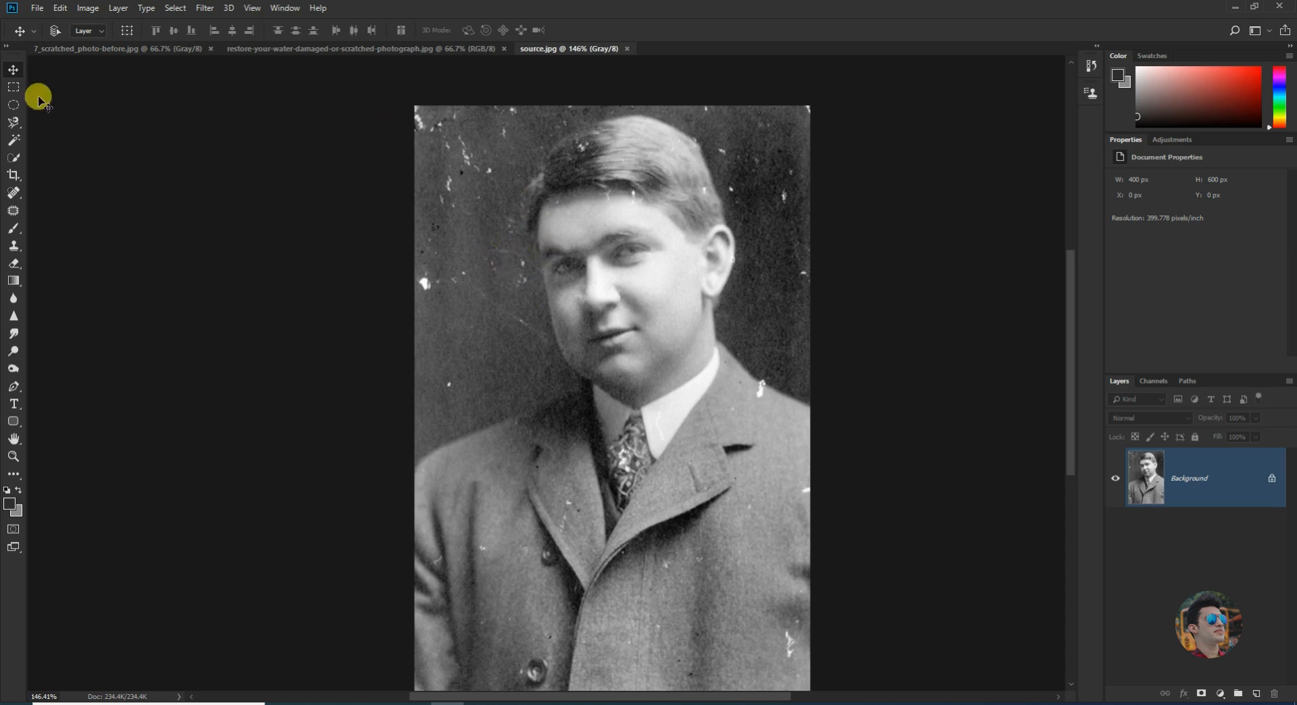
pyautogui.click(14, 193)
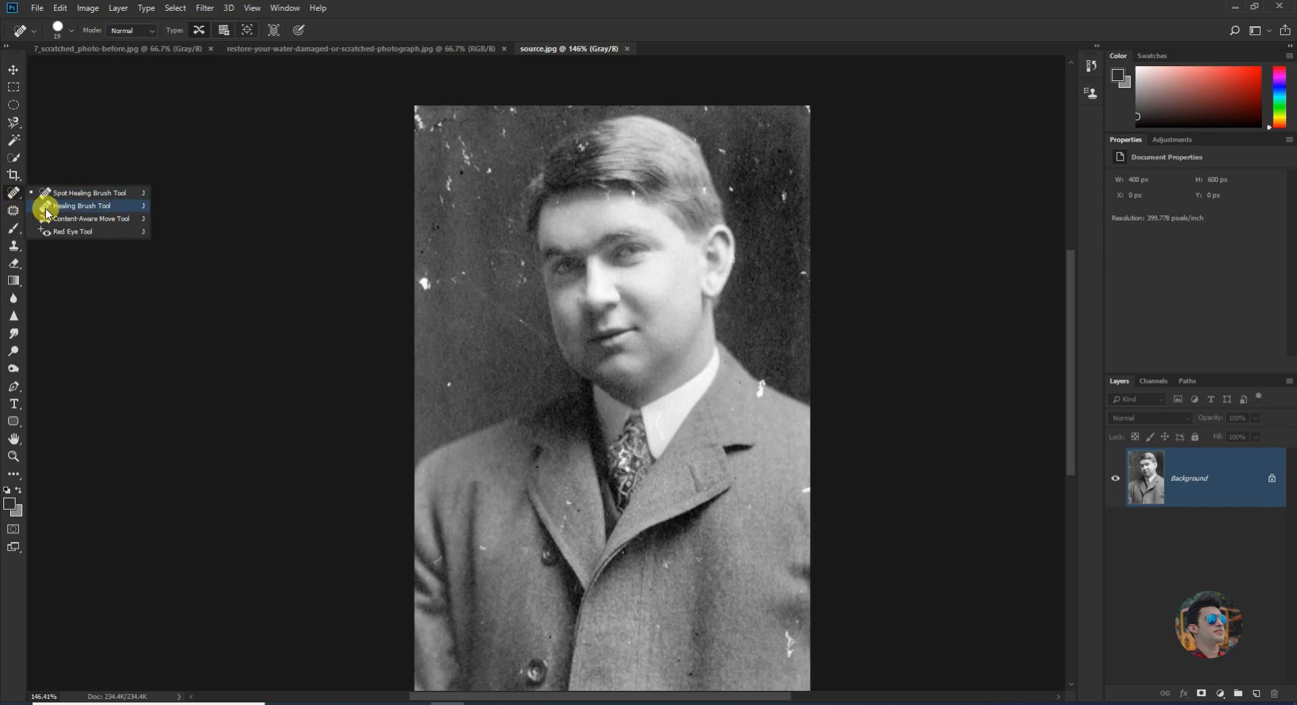
pyautogui.click(46, 212)
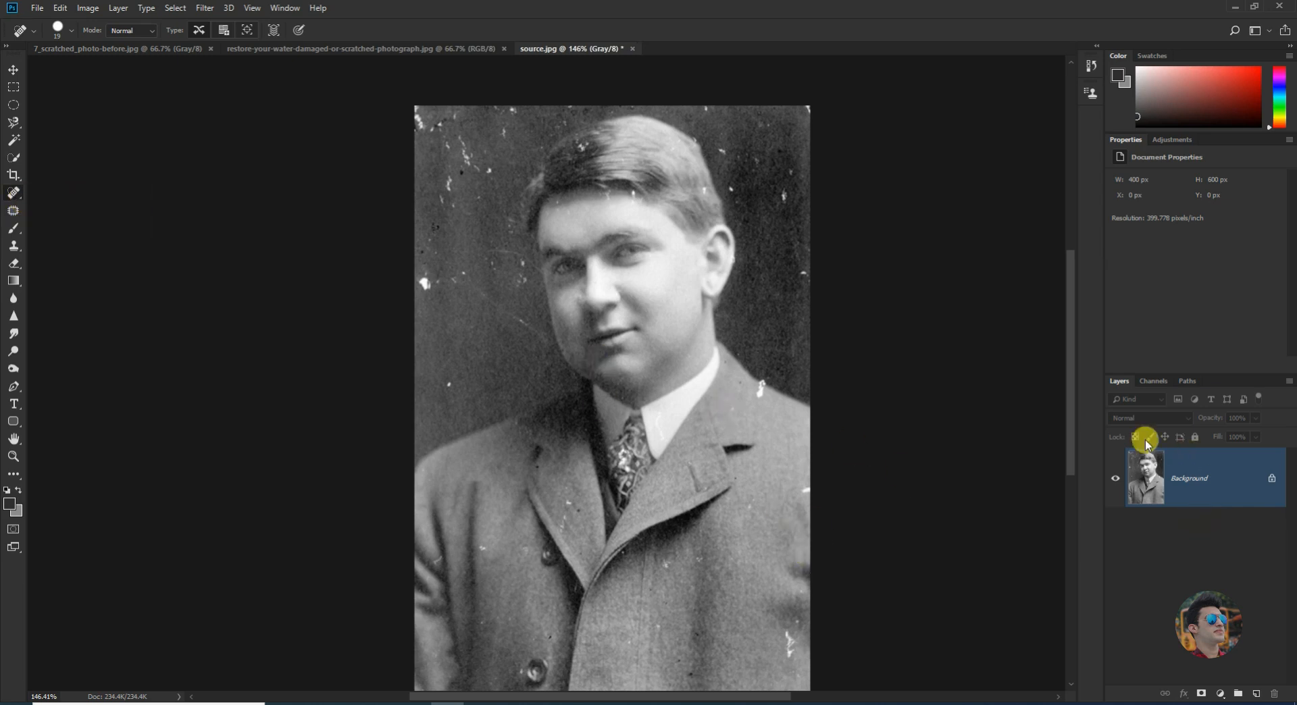
# Unlock the background layer and duplicate it, keeping the original as a hidden layer named Backup and the copy selected
pyautogui.click(1271, 481)
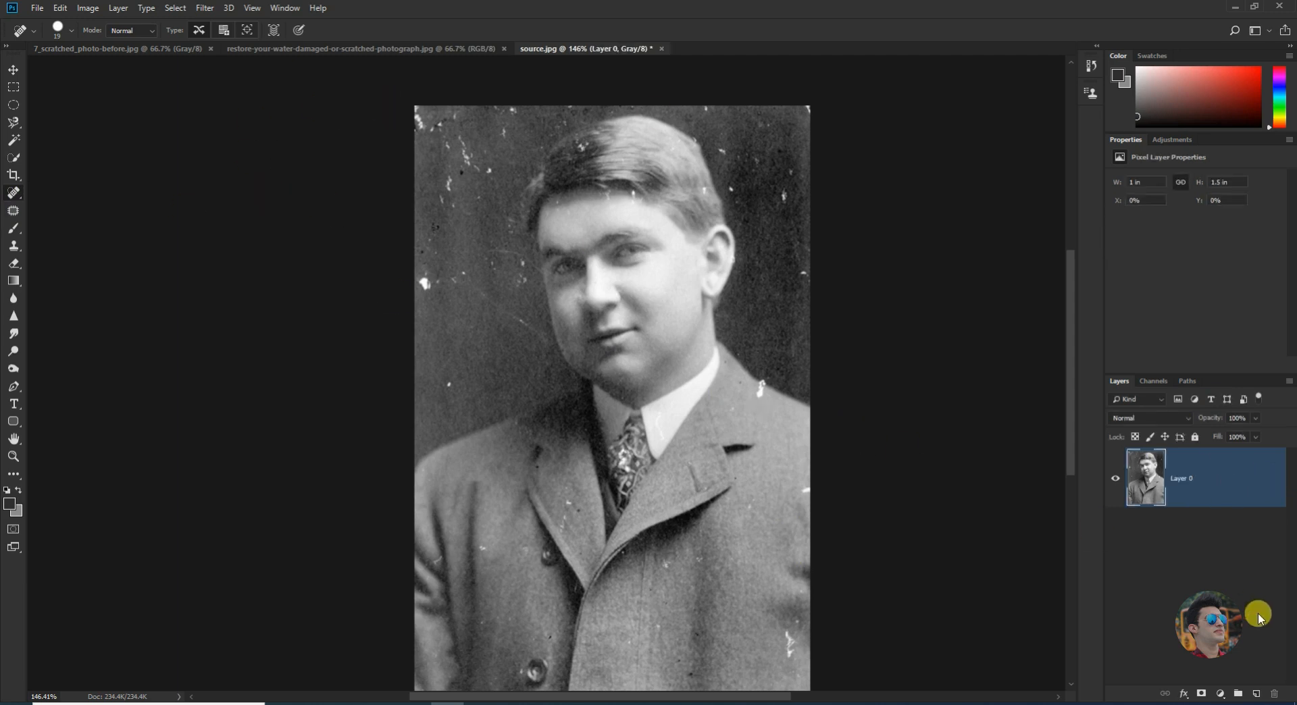
pyautogui.moveTo(1206, 480); pyautogui.dragTo(1254, 690)
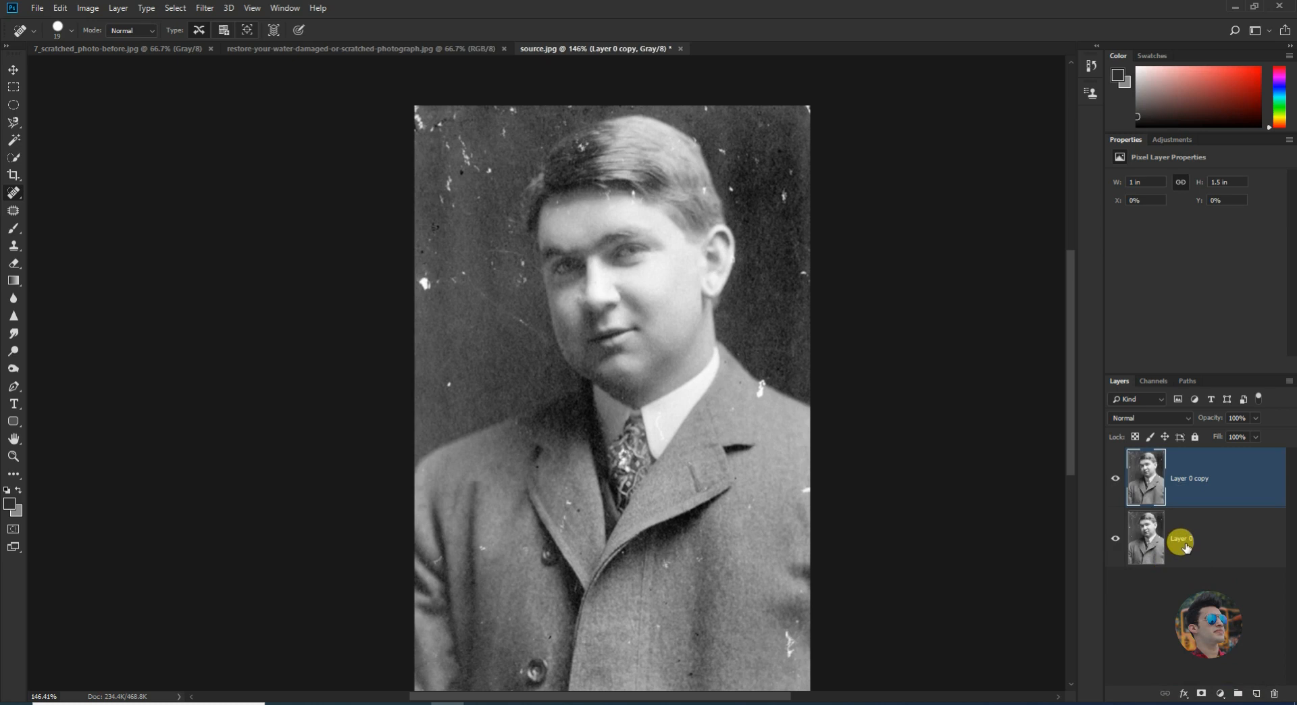
pyautogui.doubleClick(1185, 538)
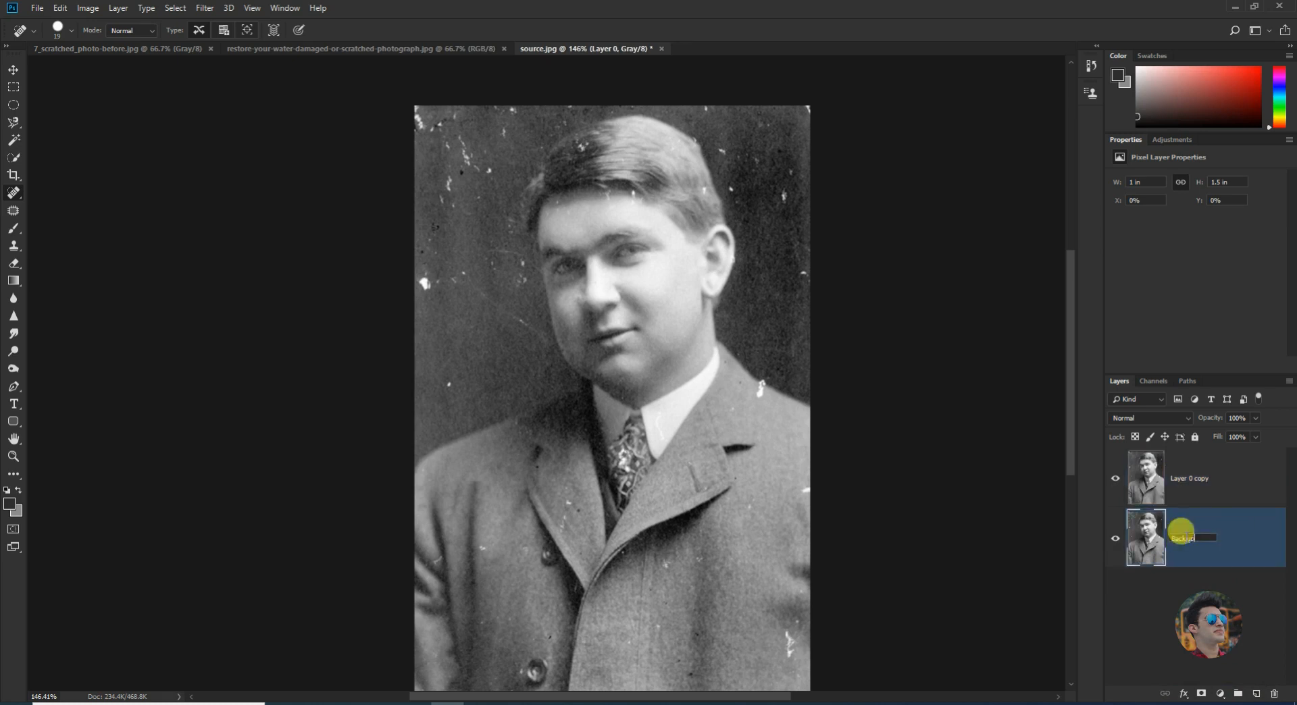
pyautogui.click(1205, 481)
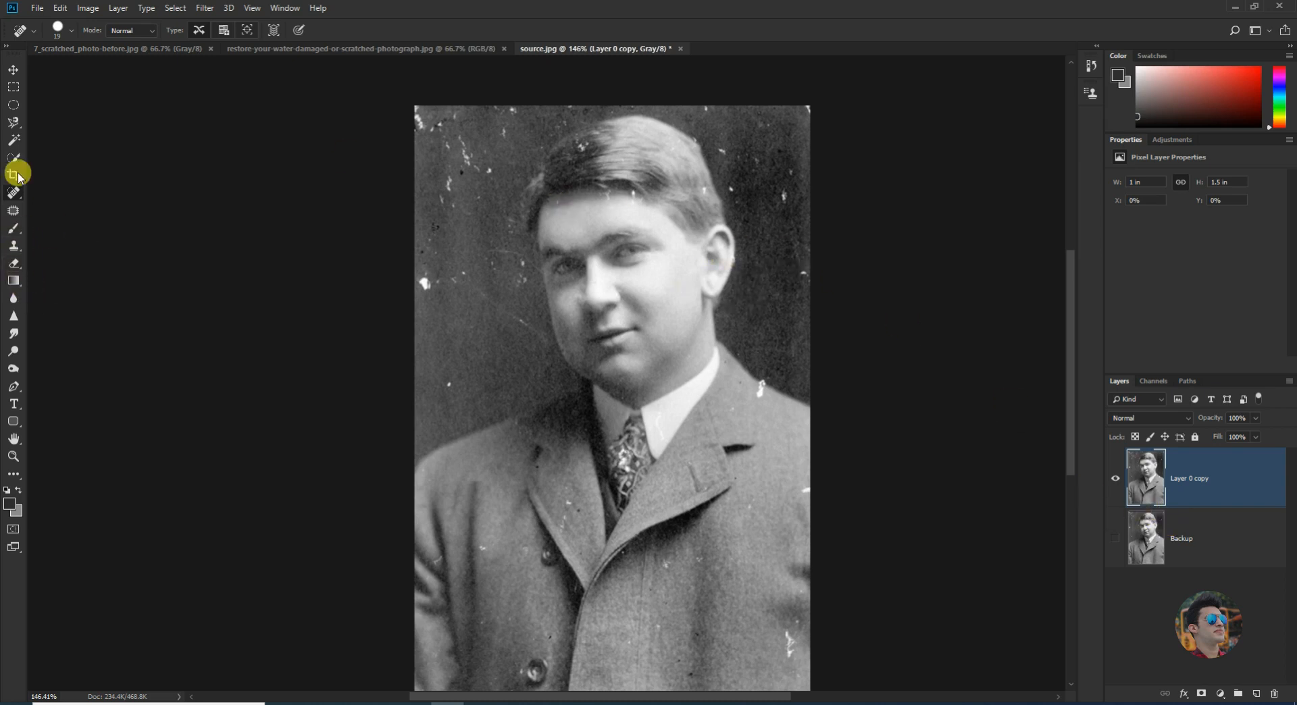
# Remove the large white blotch and nearby specks along the photo's left edge with the Spot Healing Brush
pyautogui.rightClick(12, 194)
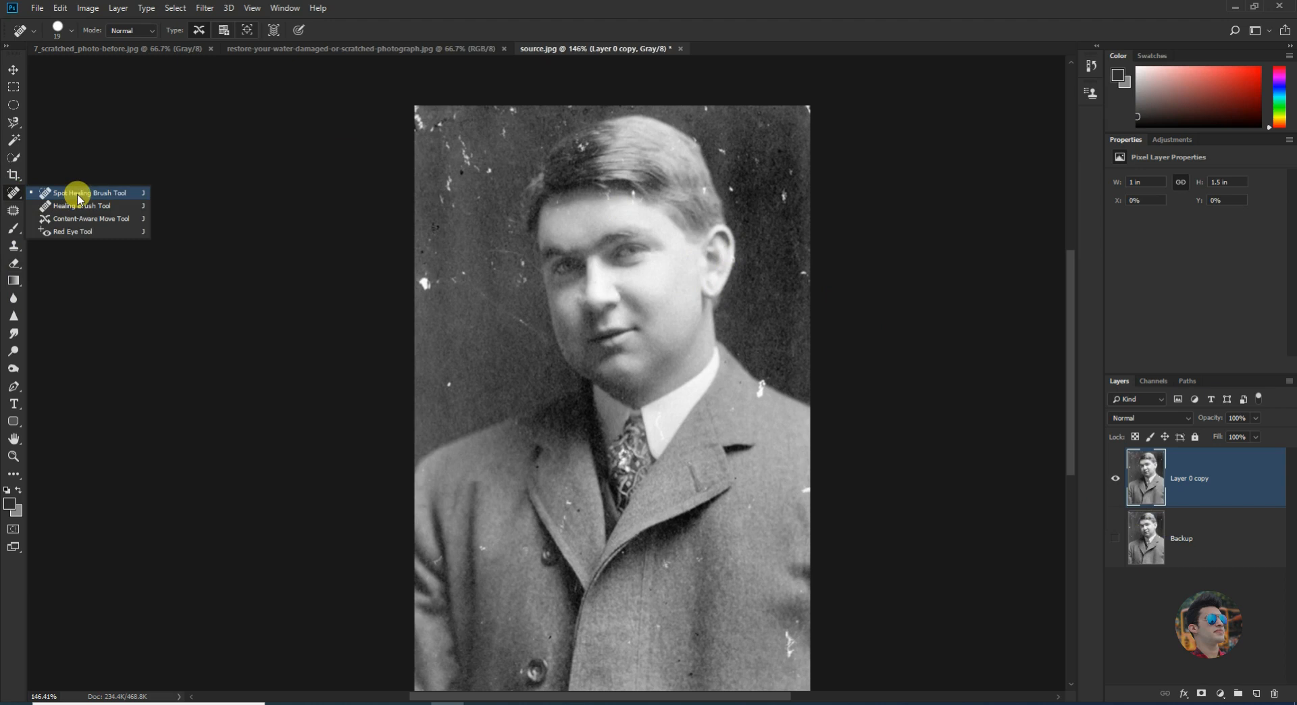
pyautogui.click(80, 195)
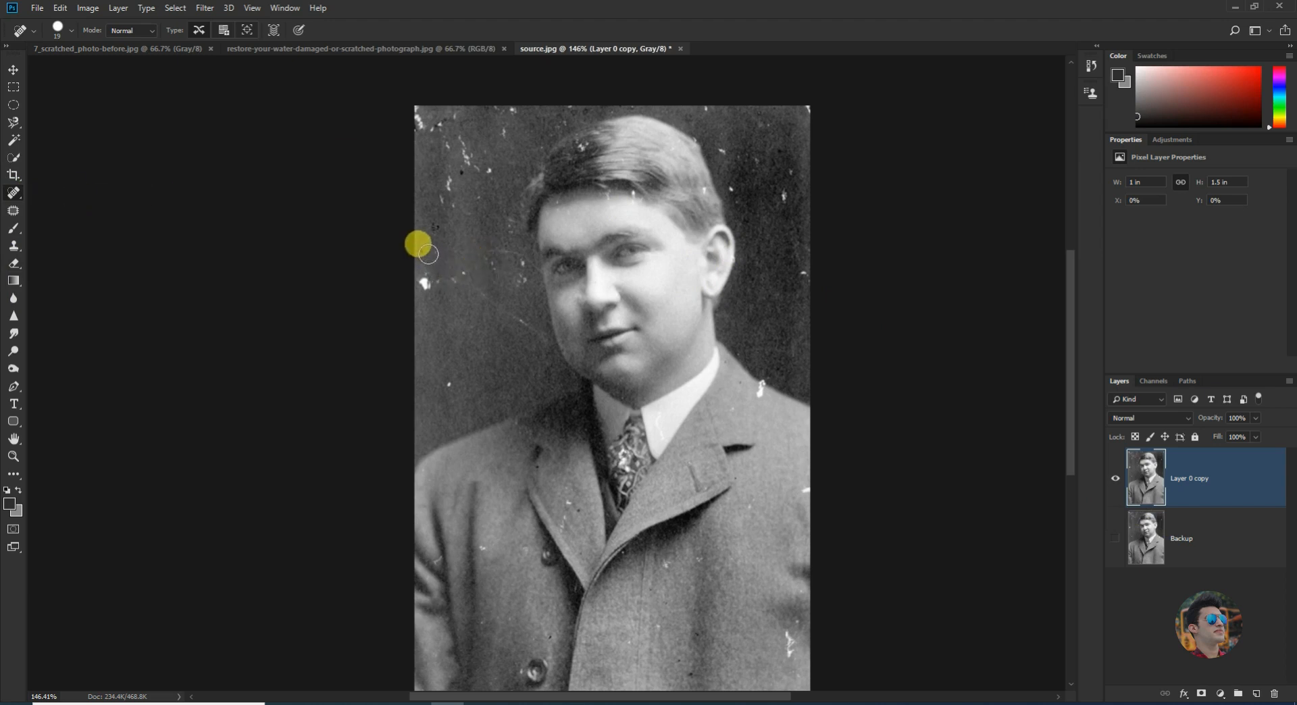
pyautogui.scroll(3, 424, 282)
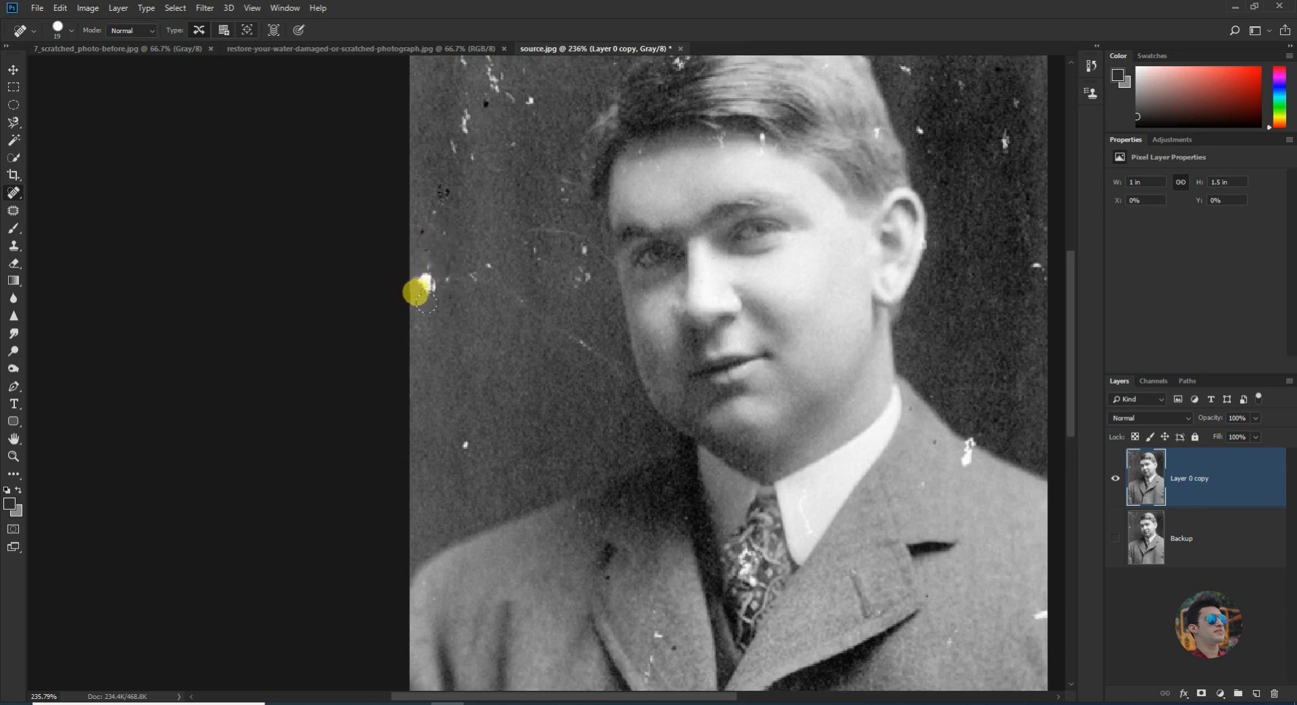
pyautogui.moveTo(426, 313); pyautogui.dragTo(425, 277)
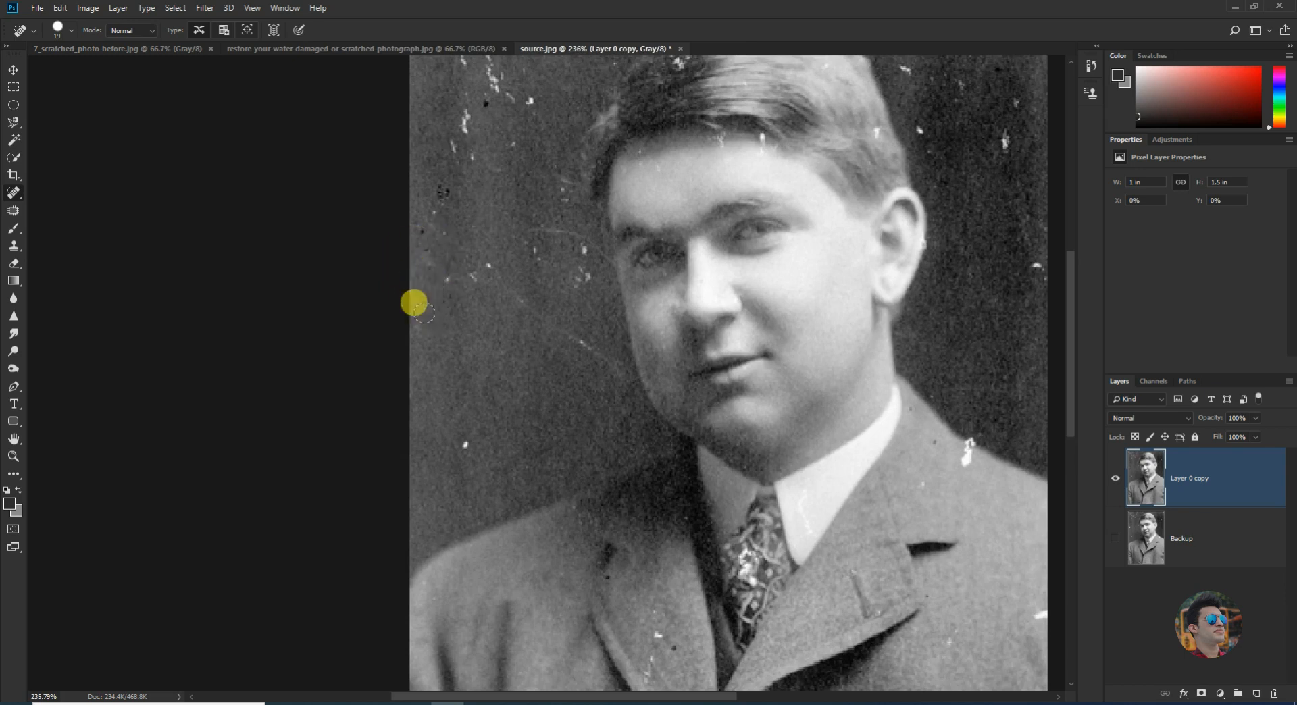
pyautogui.scroll(1, 424, 294)
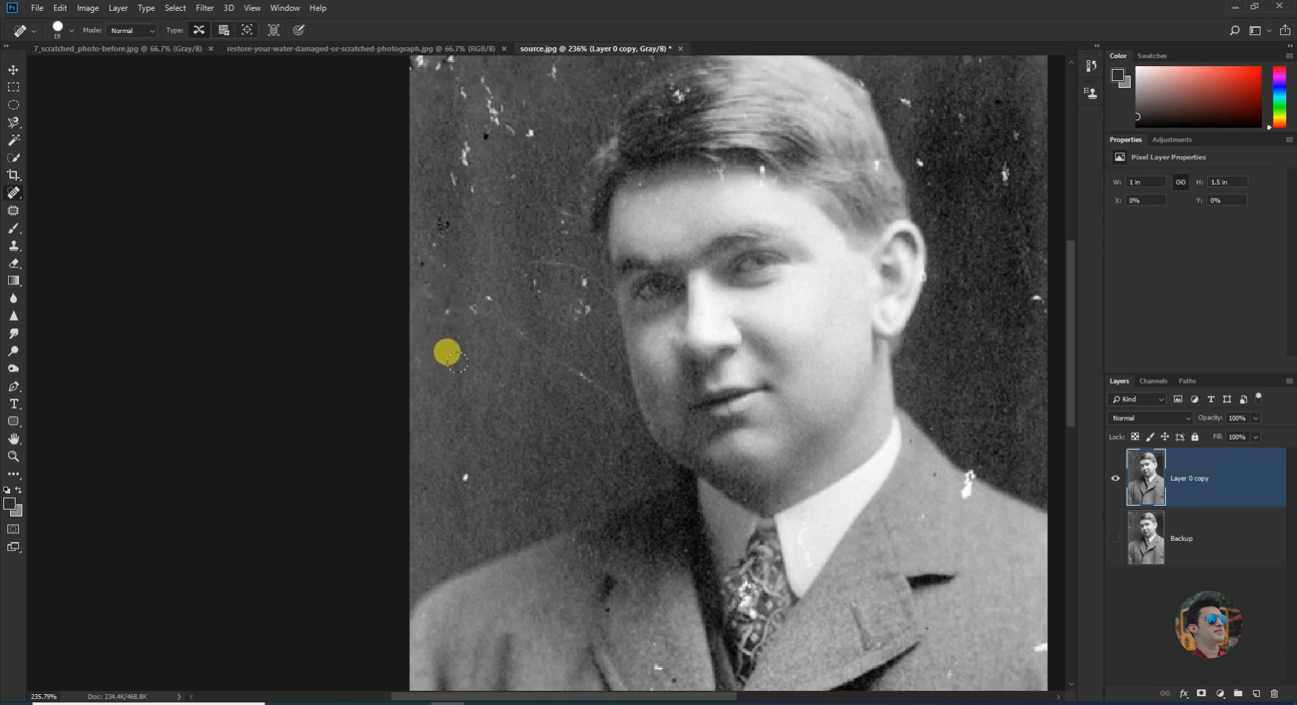
pyautogui.click(451, 321)
pyautogui.moveTo(458, 322); pyautogui.dragTo(493, 277)
pyautogui.scroll(4, 468, 298)
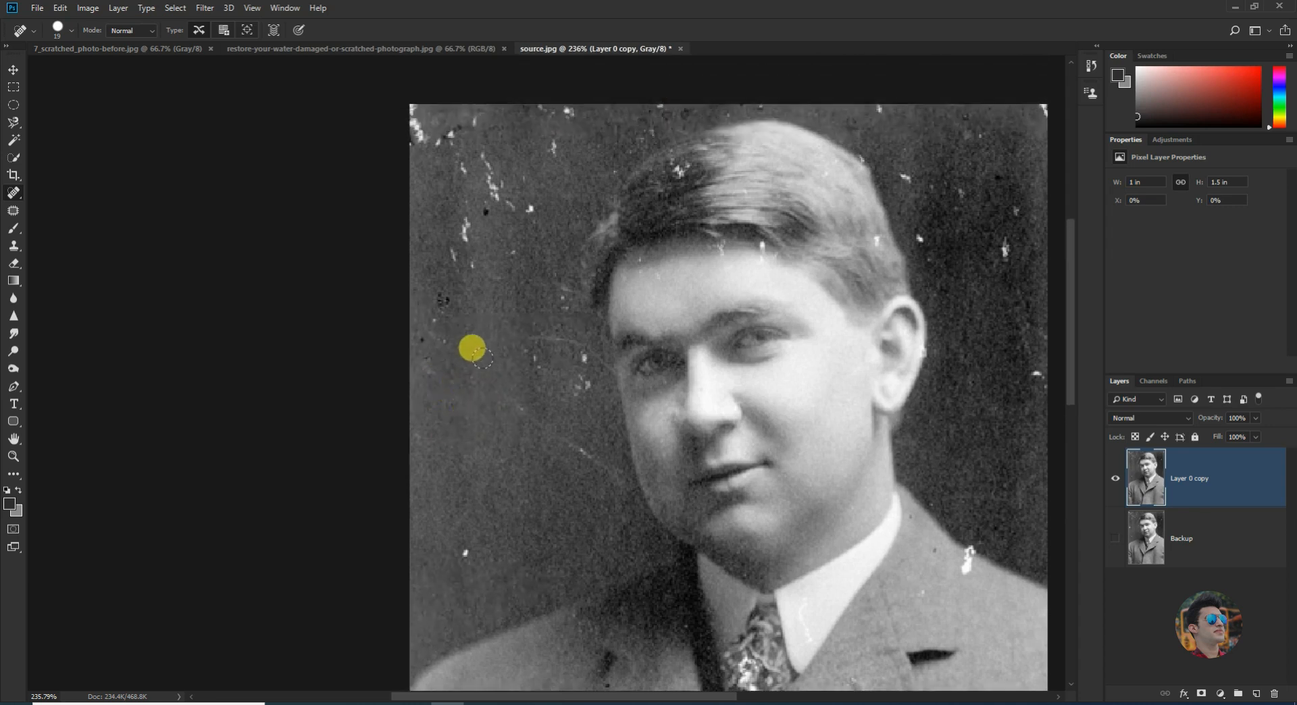
# Heal the white scratches in the photo's top-left corner with the Spot Healing Brush
pyautogui.scroll(1, 424, 84)
pyautogui.scroll(2, 392, 208)
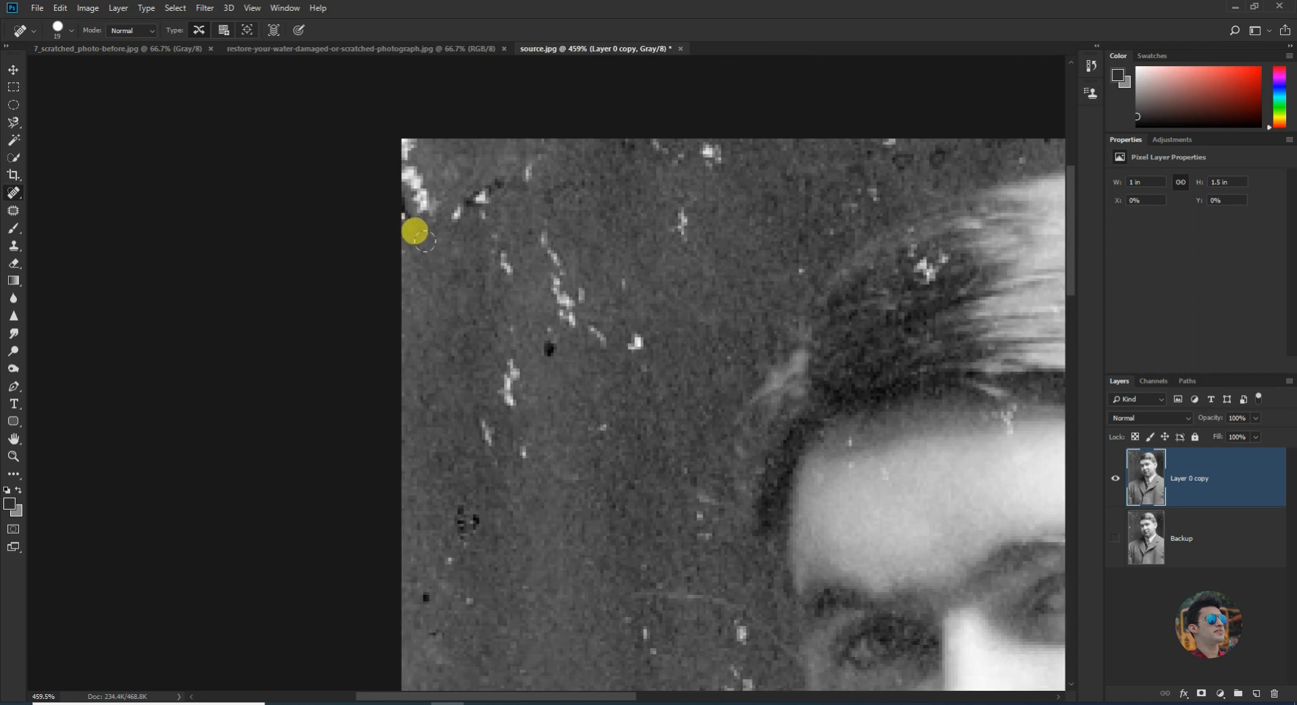
pyautogui.moveTo(415, 231)
pyautogui.mouseDown()
pyautogui.moveTo(426, 200)
pyautogui.moveTo(412, 163)
pyautogui.moveTo(404, 208)
pyautogui.moveTo(380, 129)
pyautogui.mouseUp()
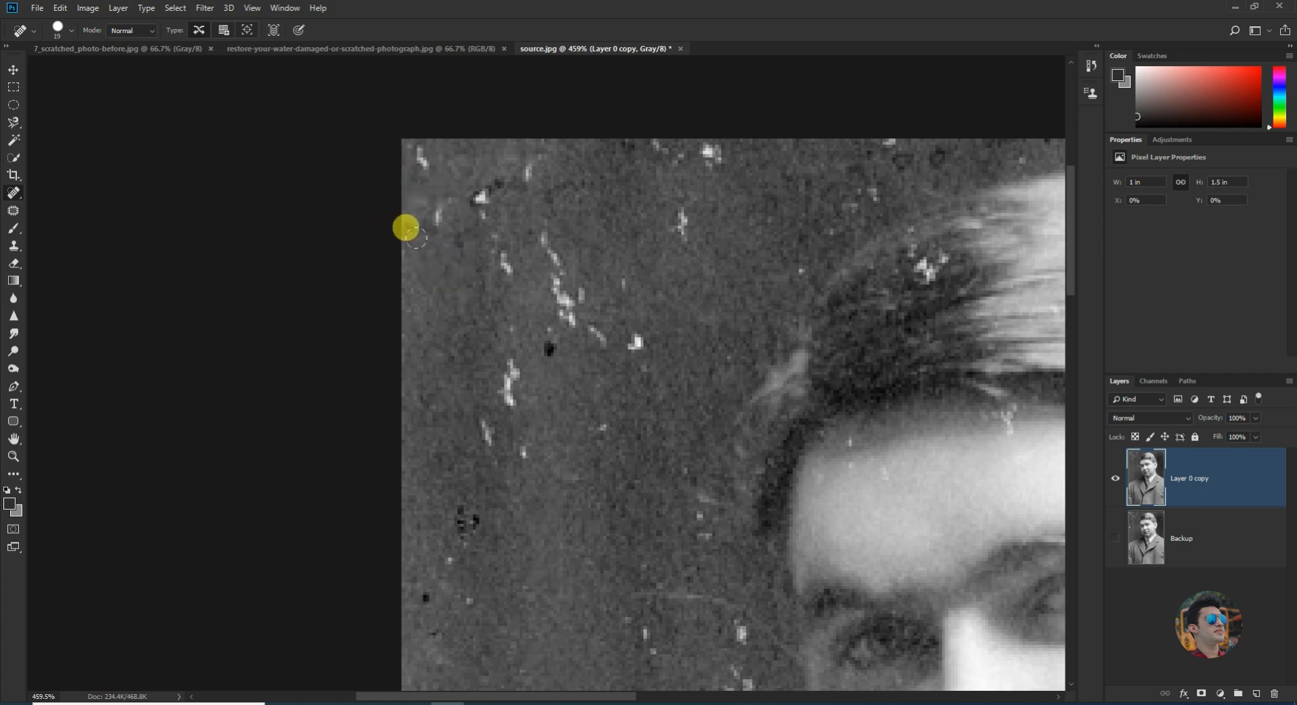
pyautogui.moveTo(413, 238)
pyautogui.mouseDown()
pyautogui.moveTo(396, 144)
pyautogui.moveTo(379, 148)
pyautogui.mouseUp()
# Clone clean background over the remaining scratches near the photo's top-left corner with the Clone Stamp
pyautogui.press('s')
pyautogui.scroll(-2, 527, 273)
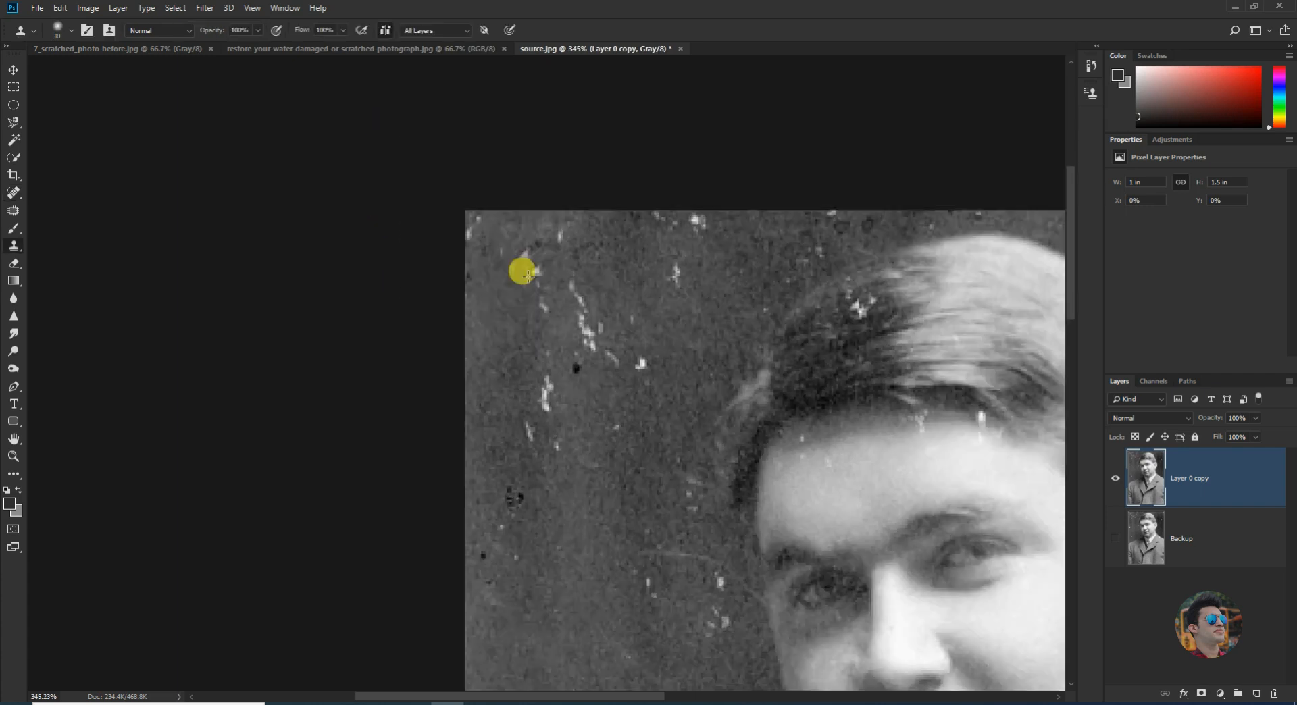
pyautogui.keyDown('alt'); pyautogui.click(517, 303); pyautogui.keyUp('alt')
pyautogui.click(522, 273)
pyautogui.keyDown('alt'); pyautogui.click(511, 291); pyautogui.keyUp('alt')
pyautogui.moveTo(526, 255); pyautogui.dragTo(533, 280)
pyautogui.click(540, 318)
pyautogui.keyDown('alt'); pyautogui.click(557, 289); pyautogui.keyUp('alt')
pyautogui.click(465, 253)
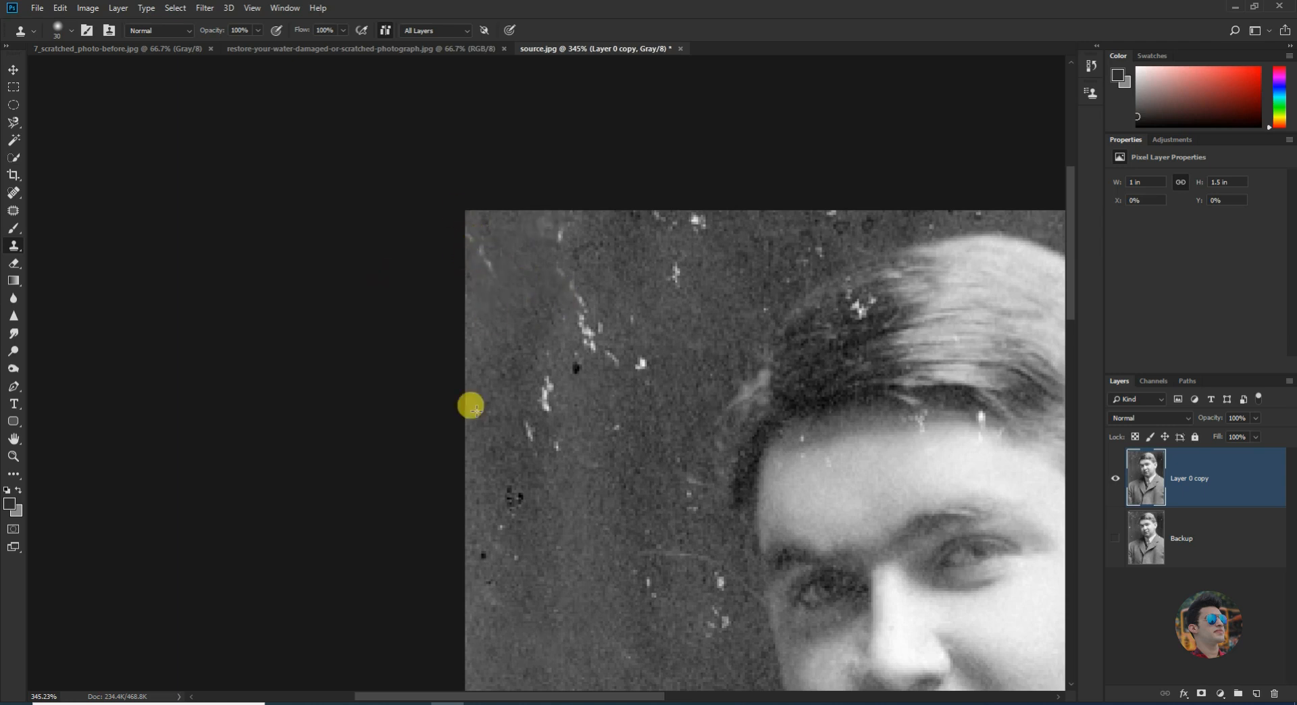
# Heal the white scratches and specks across the upper-left background of the portrait with the Spot Healing Brush
pyautogui.scroll(-3, 523, 297)
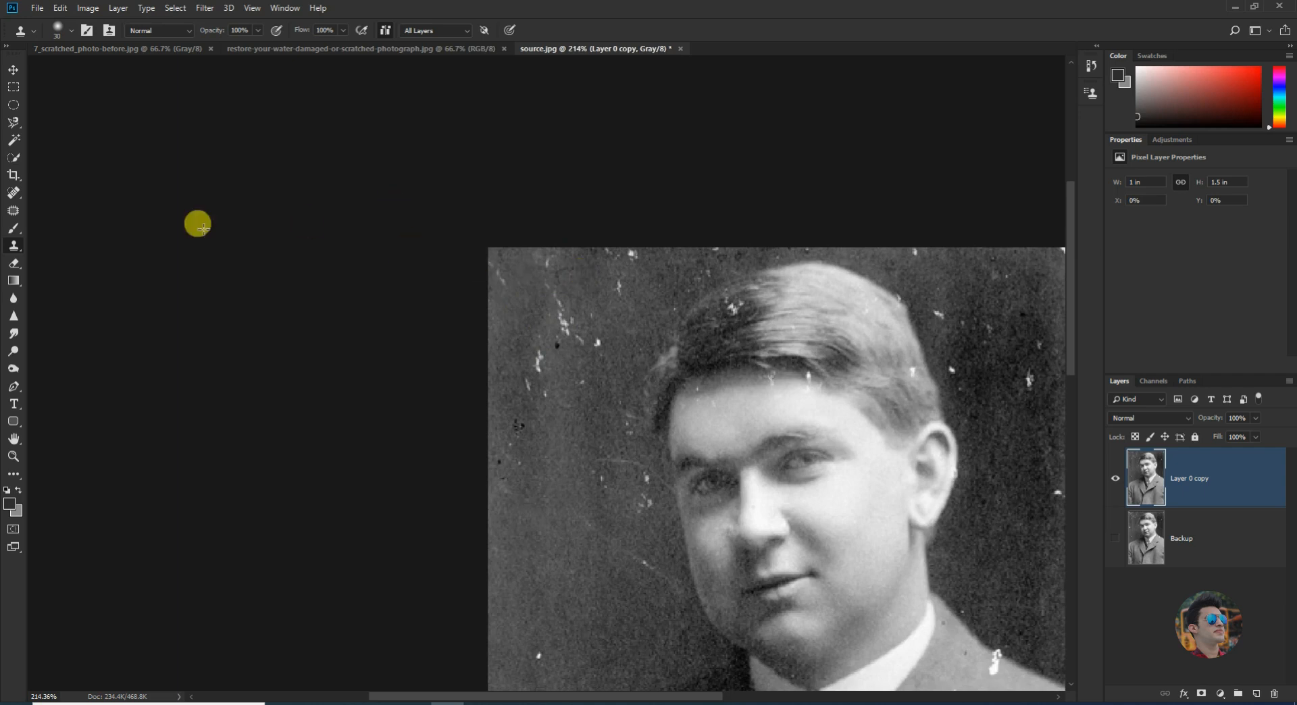
pyautogui.moveTo(14, 193); pyautogui.dragTo(66, 189)
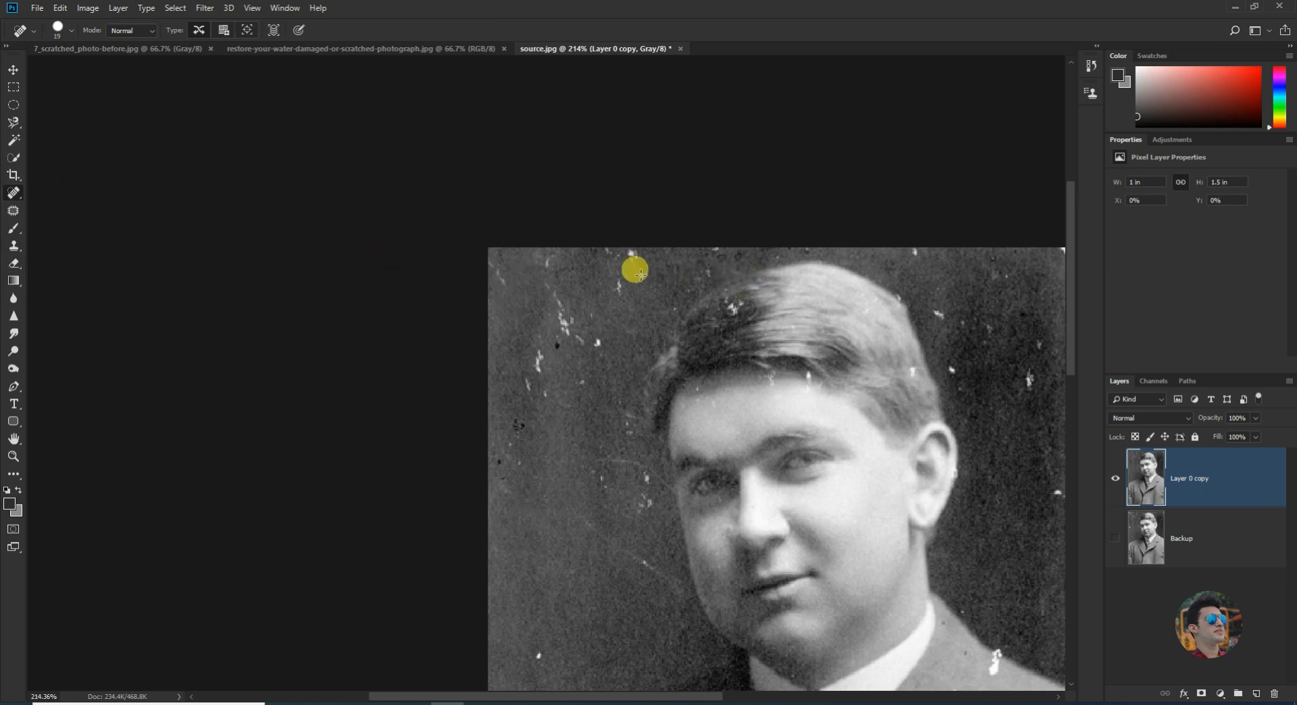
pyautogui.click(652, 258)
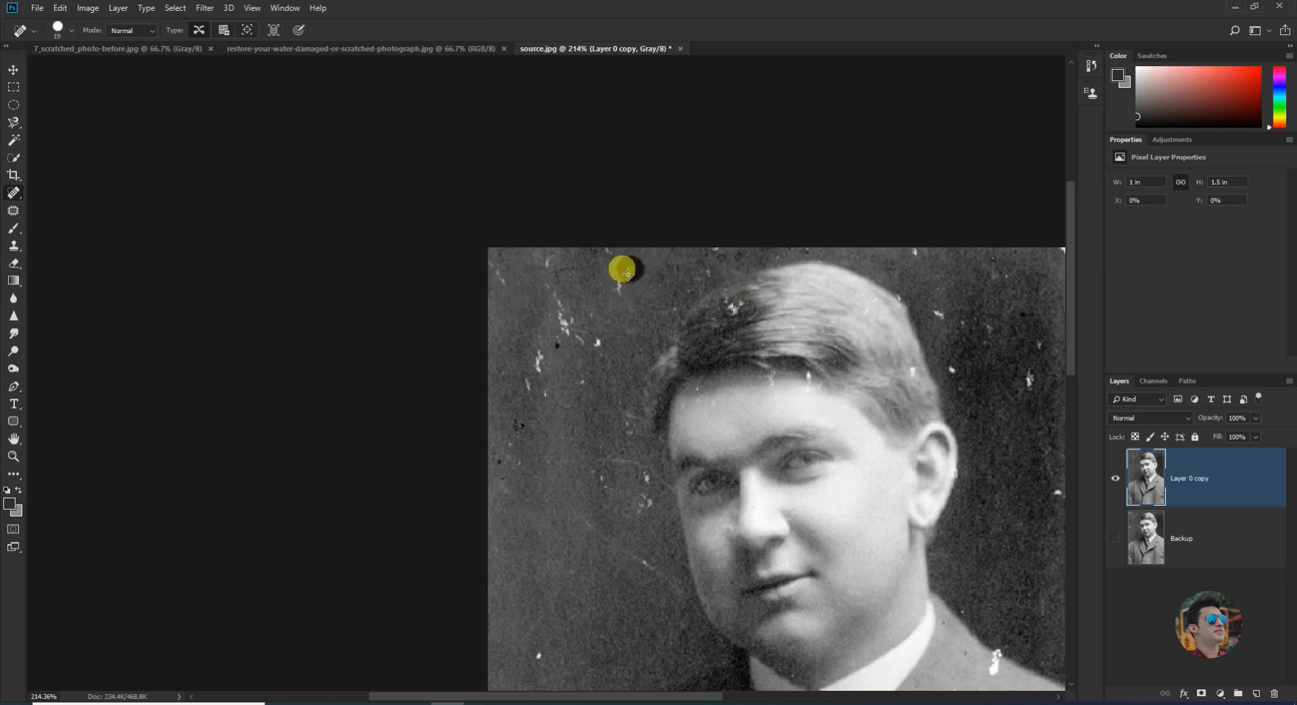
pyautogui.moveTo(629, 251); pyautogui.dragTo(598, 245)
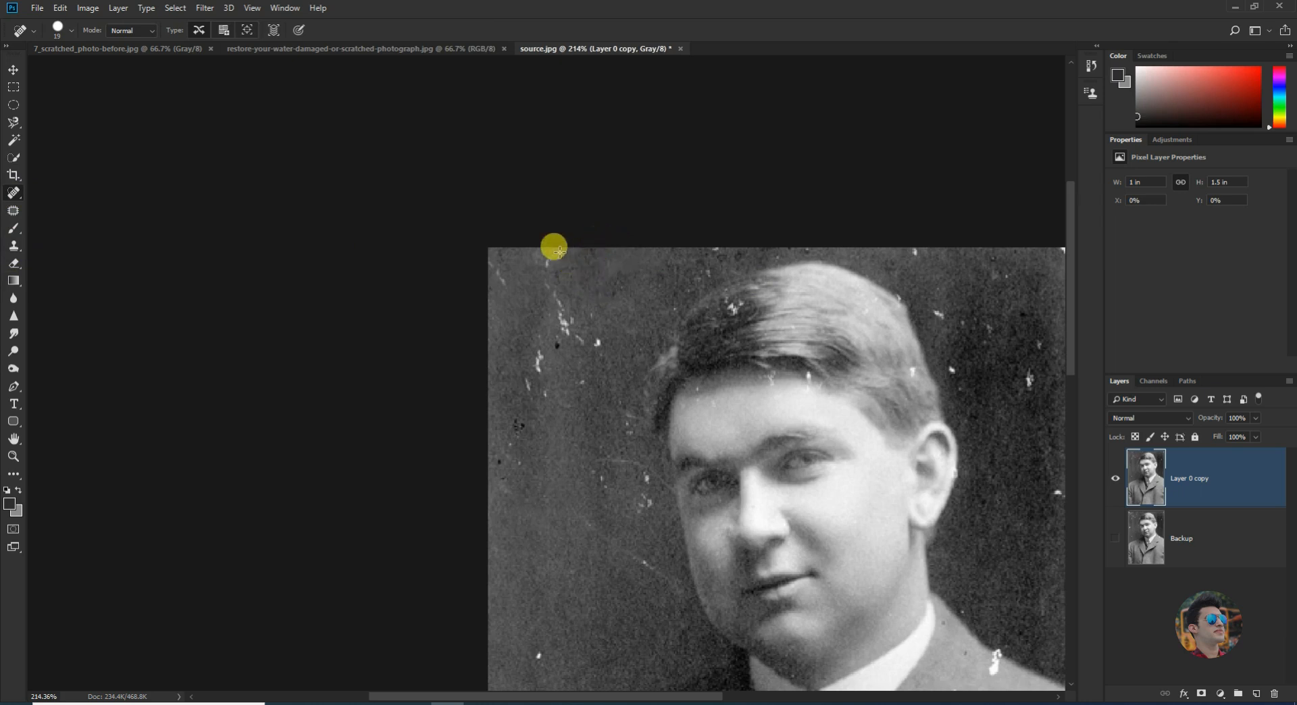
pyautogui.moveTo(550, 281)
pyautogui.mouseDown()
pyautogui.moveTo(557, 329)
pyautogui.moveTo(597, 341)
pyautogui.moveTo(560, 371)
pyautogui.moveTo(576, 340)
pyautogui.moveTo(531, 372)
pyautogui.moveTo(550, 332)
pyautogui.moveTo(528, 387)
pyautogui.mouseUp()
pyautogui.moveTo(506, 288); pyautogui.dragTo(493, 270)
pyautogui.scroll(-2, 574, 335)
pyautogui.scroll(-2, 570, 332)
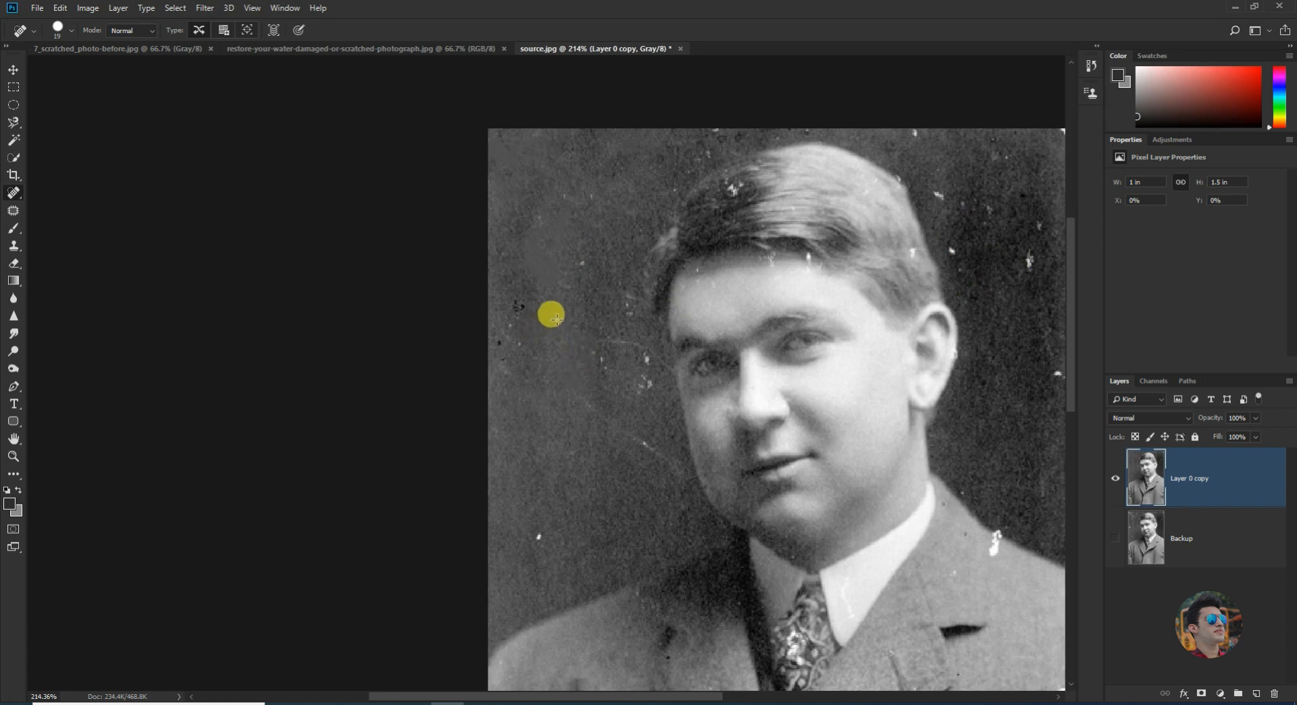
pyautogui.moveTo(582, 242); pyautogui.dragTo(579, 265)
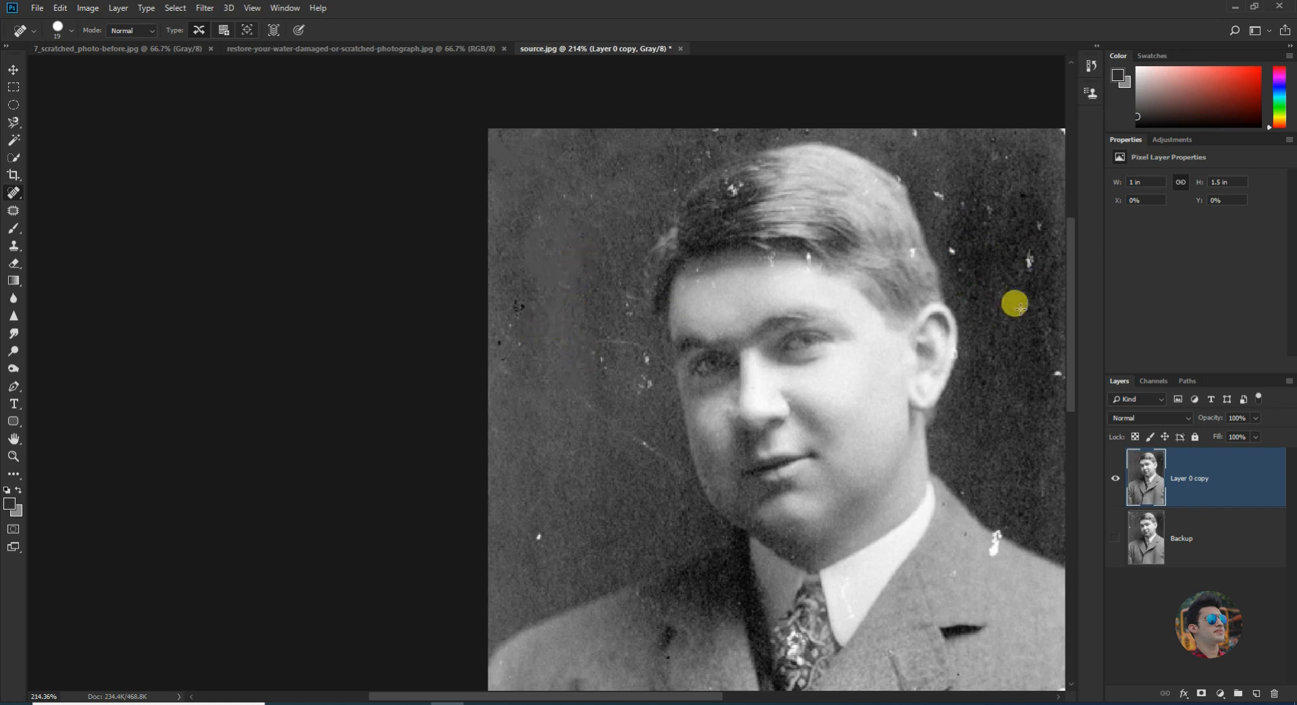
# Heal the white specks in the dark background between the man's head and the photo's right edge
pyautogui.click(1027, 262)
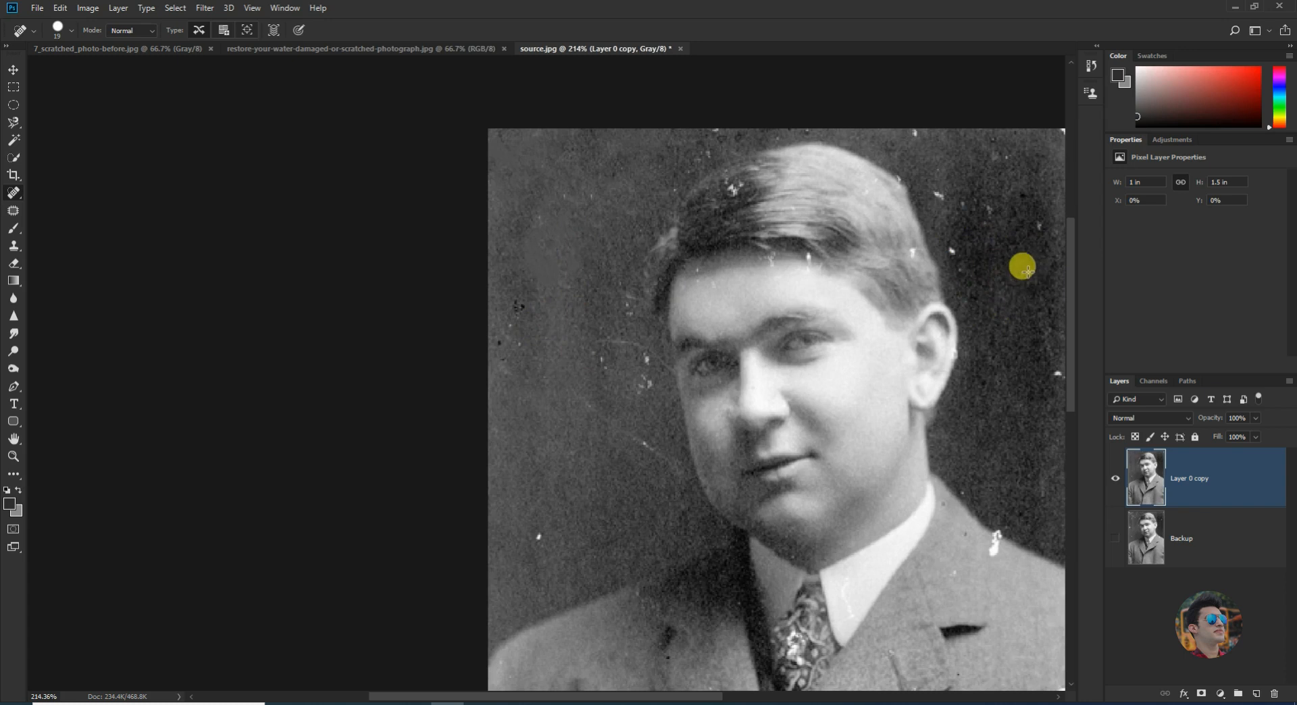
pyautogui.moveTo(1042, 240); pyautogui.dragTo(1034, 209)
pyautogui.moveTo(971, 268)
pyautogui.mouseDown()
pyautogui.moveTo(953, 239)
pyautogui.moveTo(976, 245)
pyautogui.moveTo(988, 202)
pyautogui.moveTo(932, 185)
pyautogui.mouseUp()
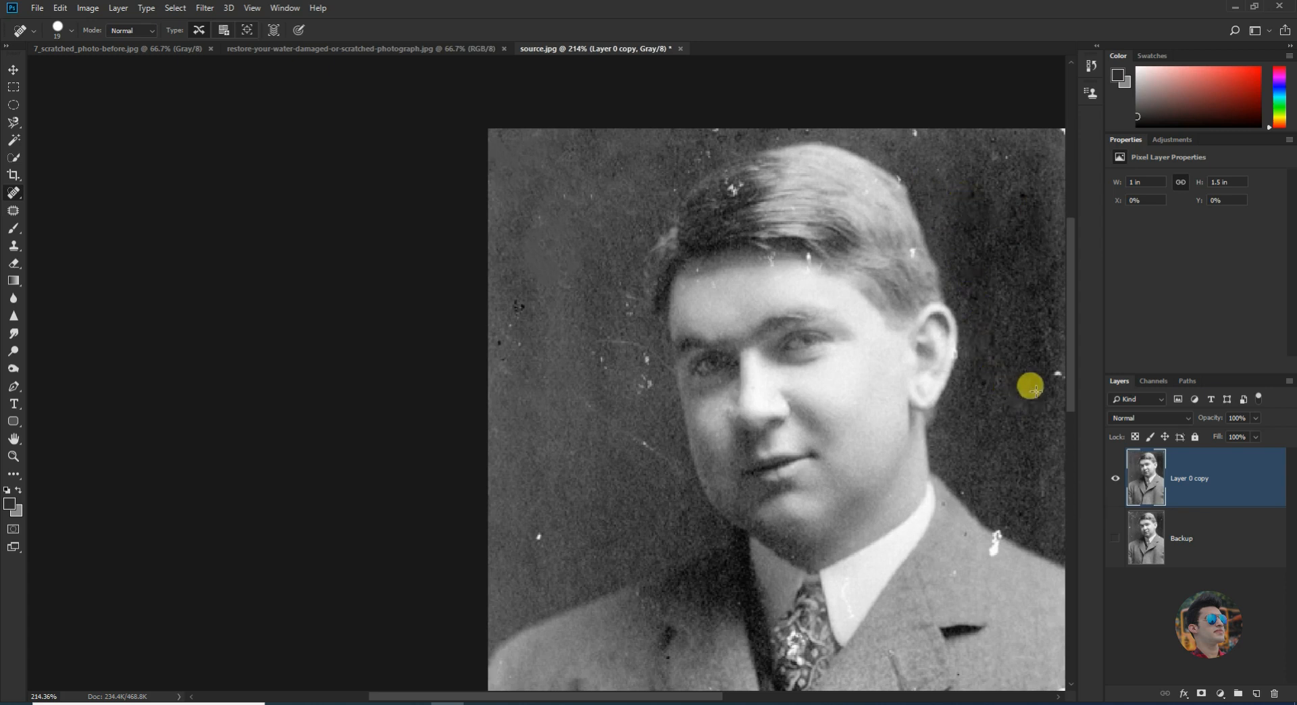
pyautogui.scroll(-3, 849, 397)
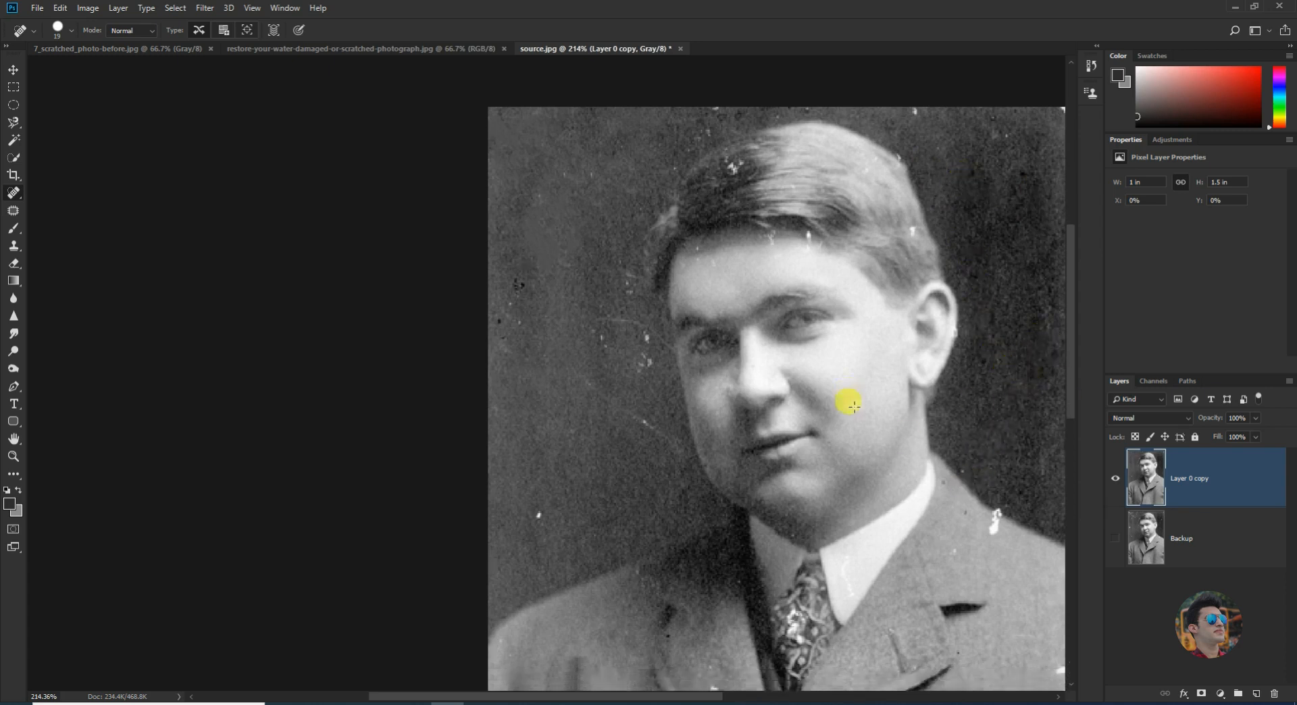
# Heal the white speck above the shoulder and the marks in the background just left of the man's face
pyautogui.moveTo(538, 407); pyautogui.dragTo(531, 385)
pyautogui.click(647, 229)
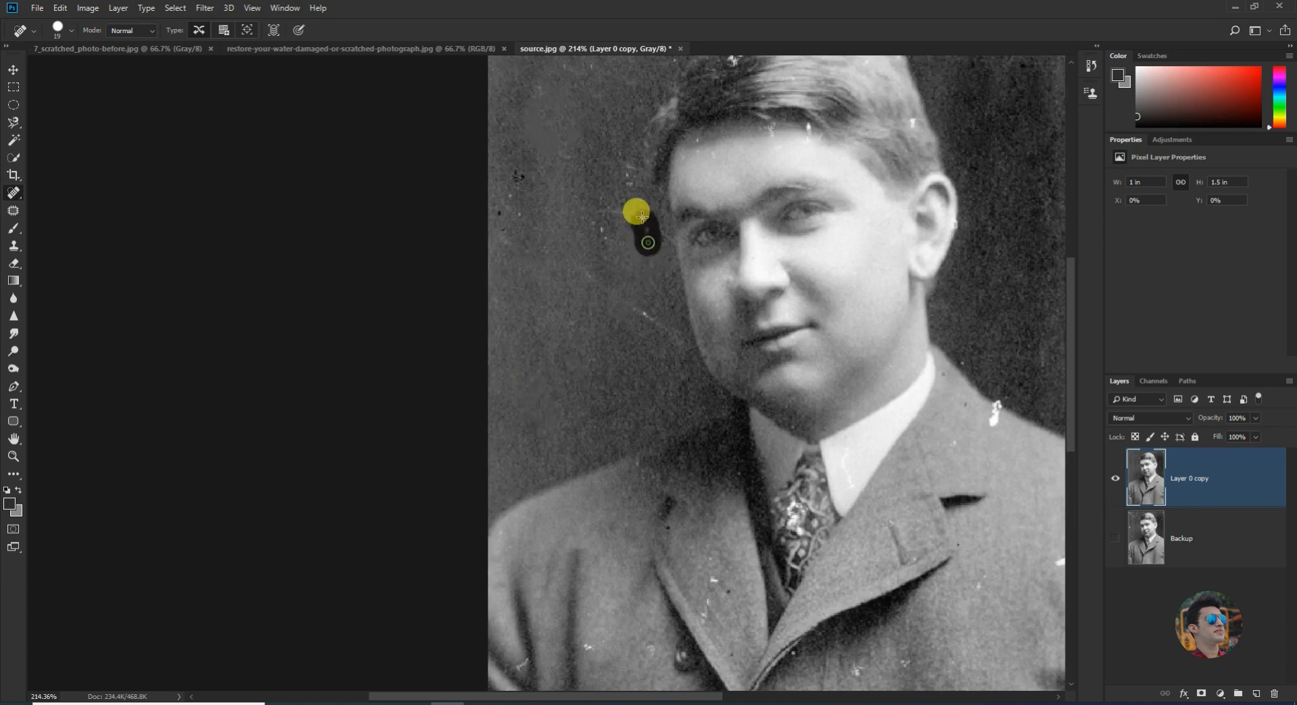
pyautogui.click(606, 241)
pyautogui.scroll(-4, 649, 386)
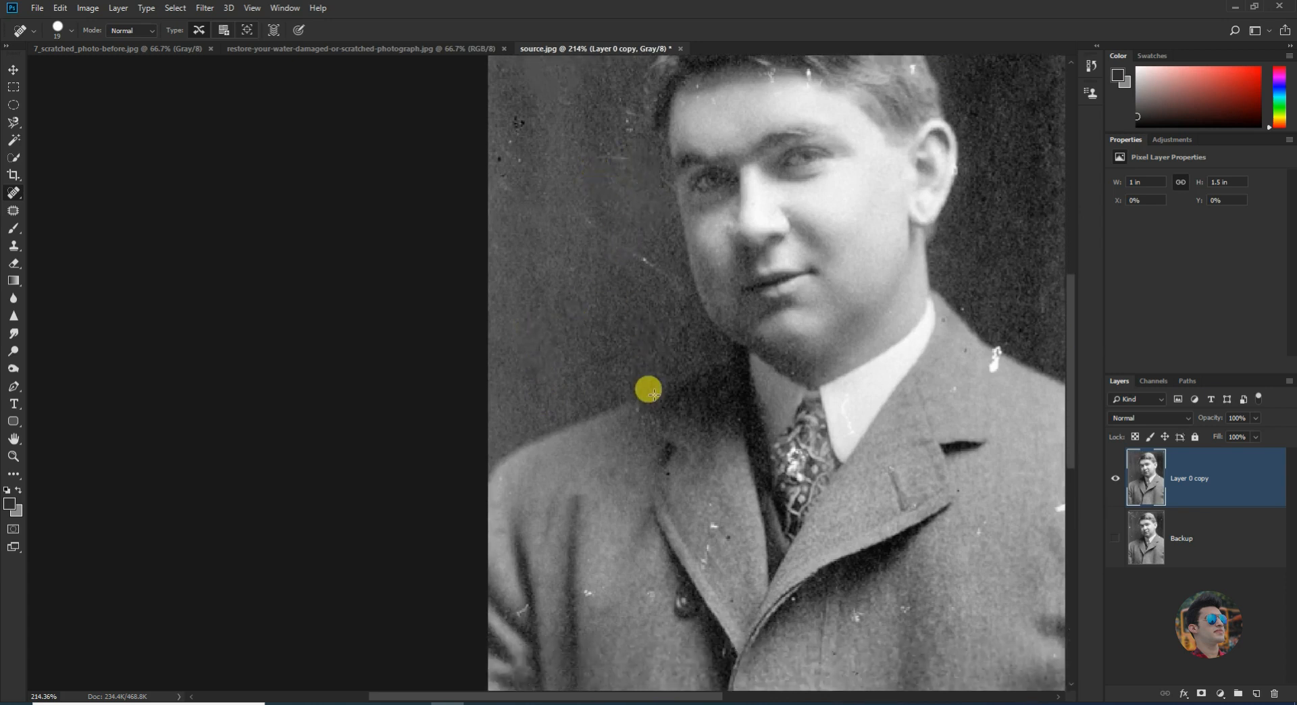
pyautogui.scroll(-7, 631, 375)
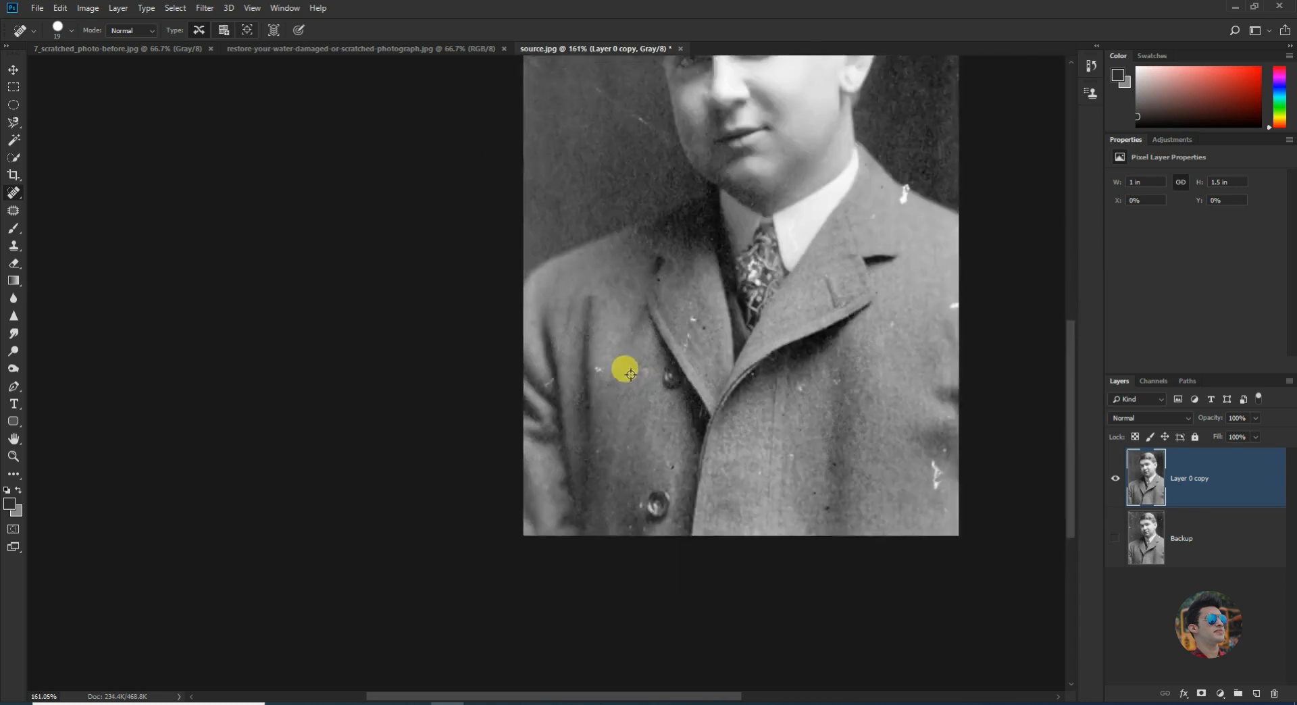
pyautogui.scroll(2, 647, 272)
pyautogui.scroll(2, 639, 275)
pyautogui.scroll(1, 640, 275)
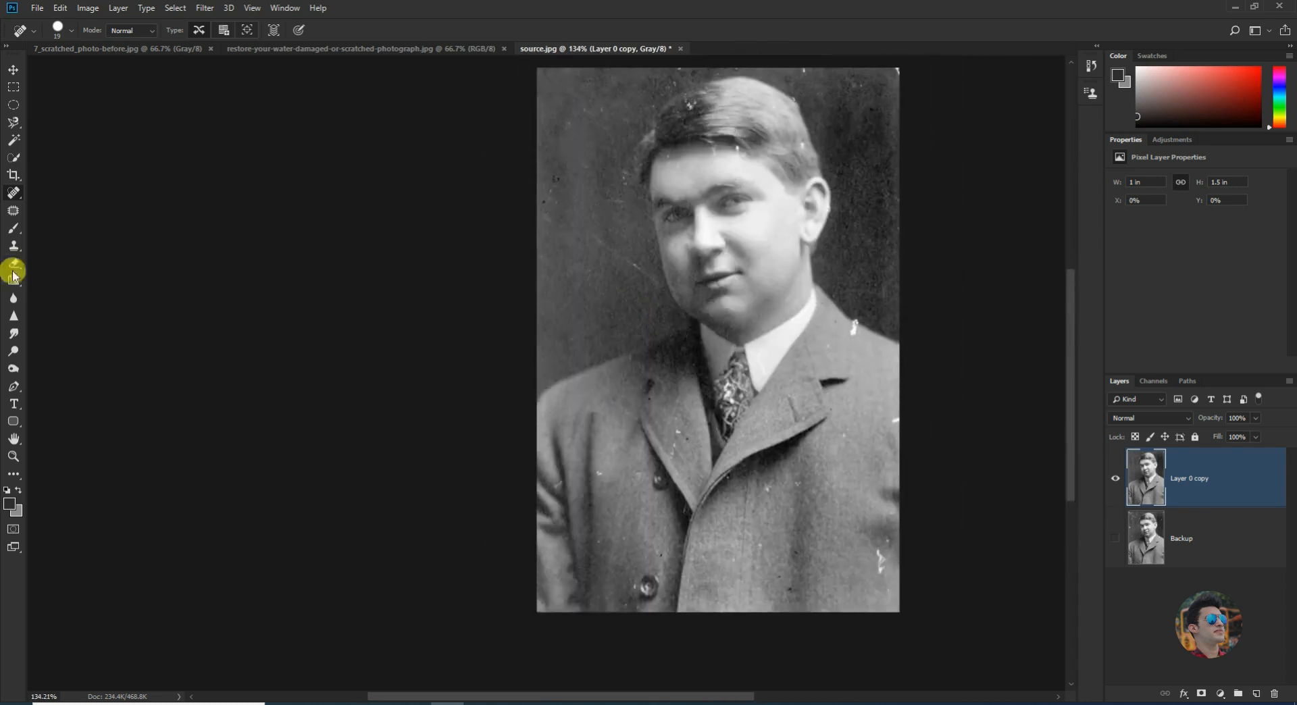
pyautogui.rightClick(14, 195)
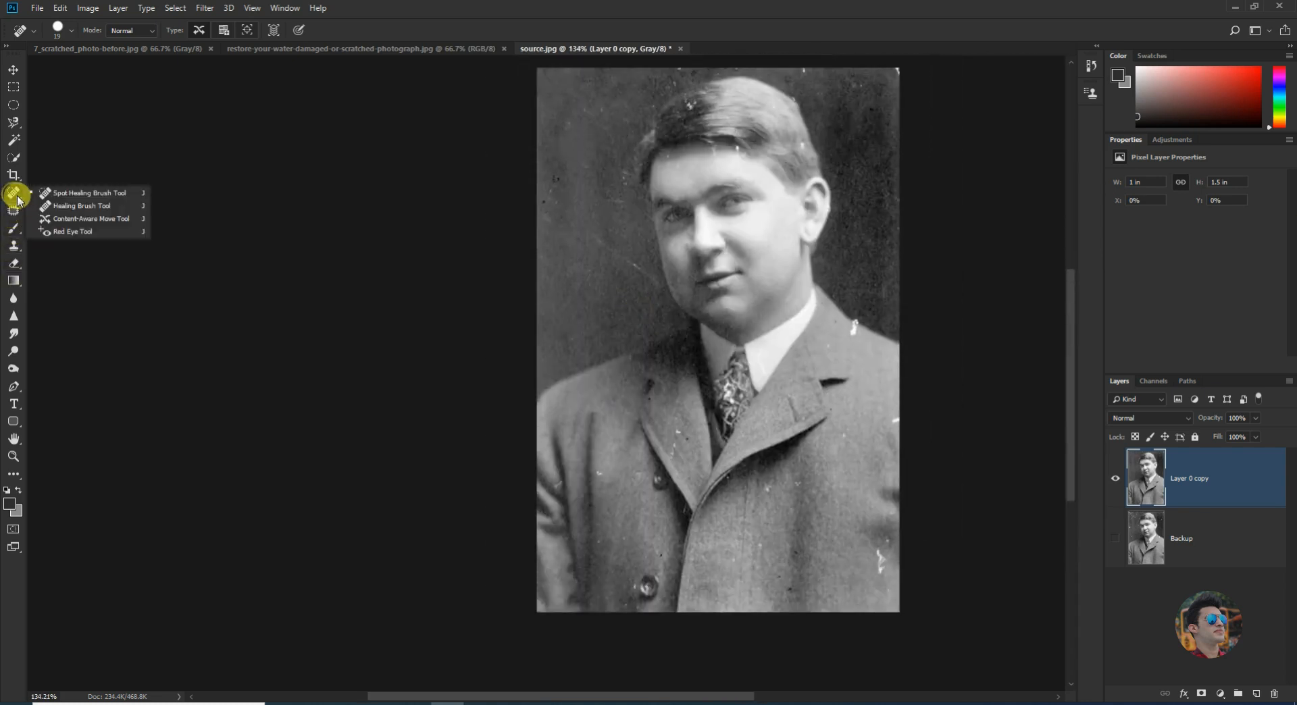
pyautogui.click(66, 207)
pyautogui.scroll(1, 500, 183)
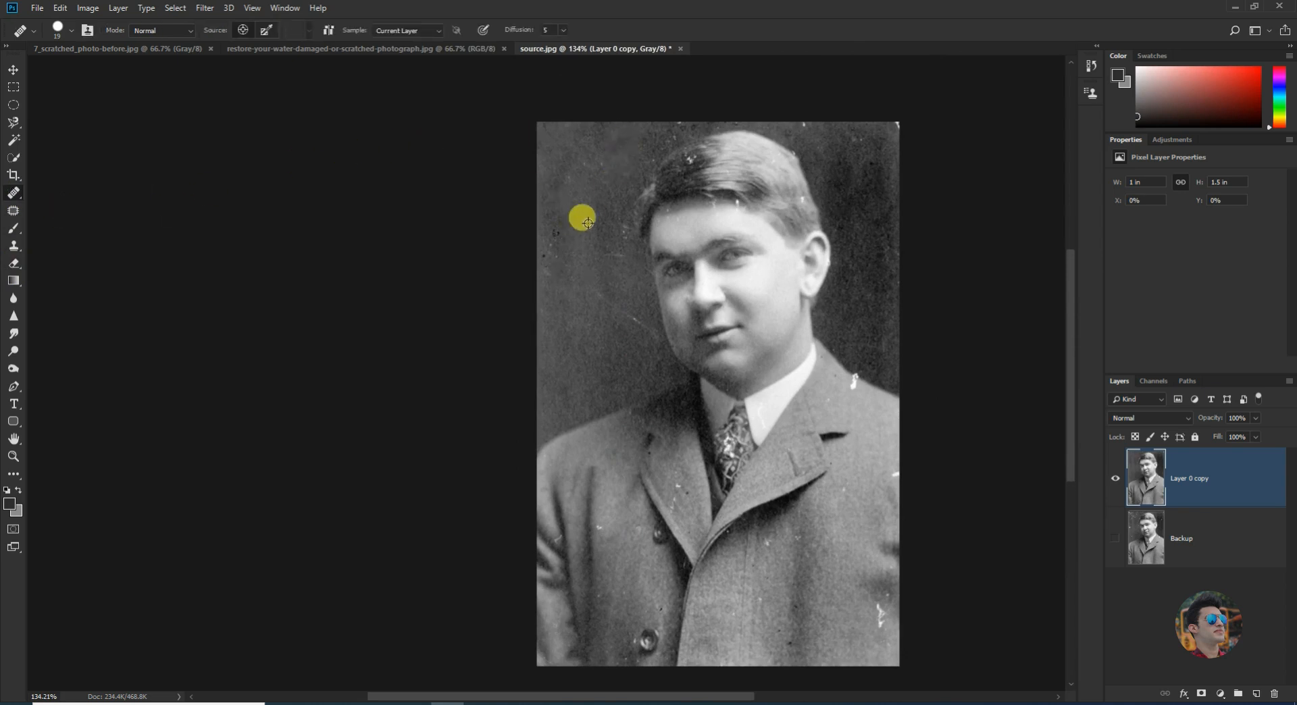
pyautogui.scroll(1, 598, 202)
pyautogui.scroll(2, 600, 203)
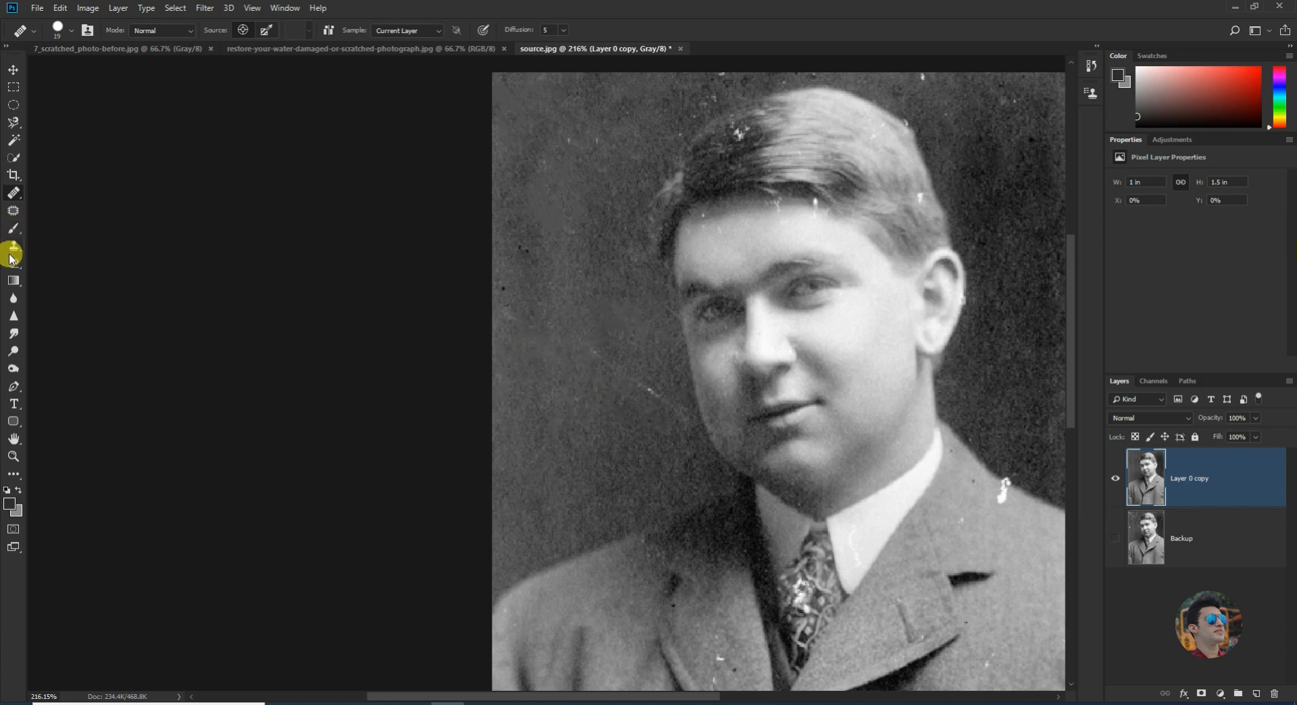
pyautogui.rightClick(15, 196)
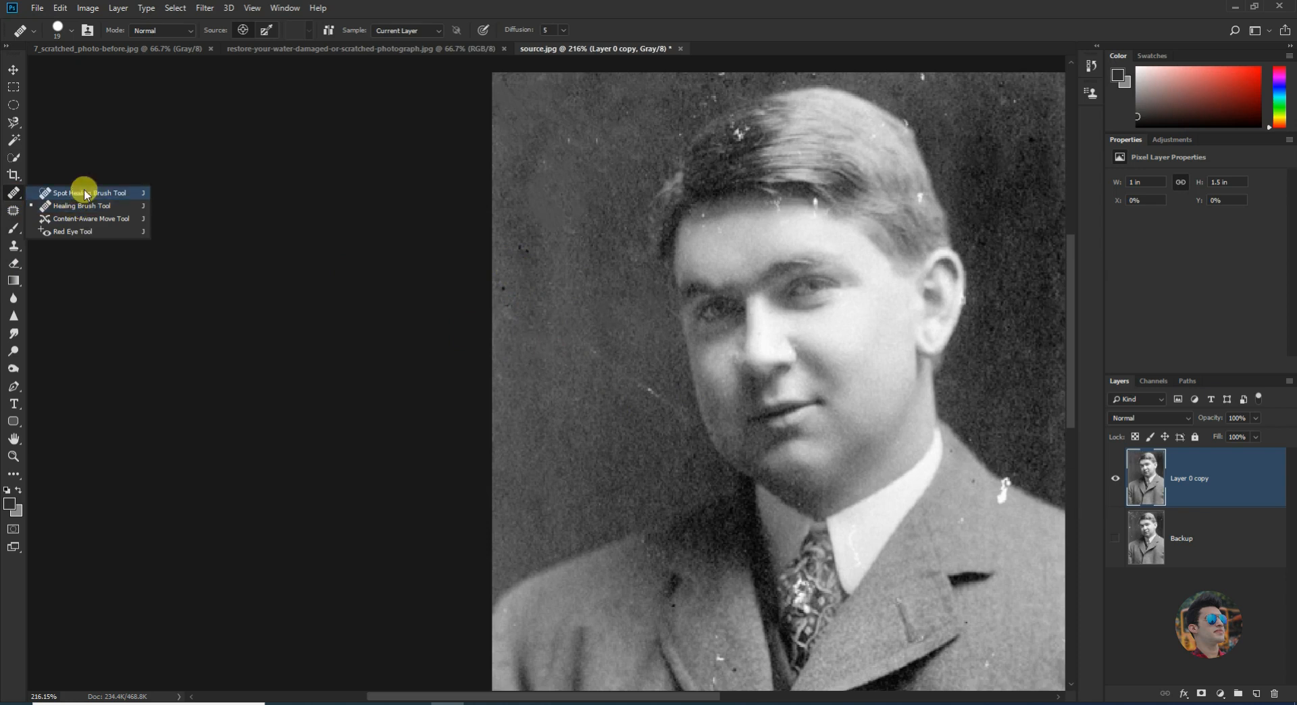
pyautogui.click(85, 192)
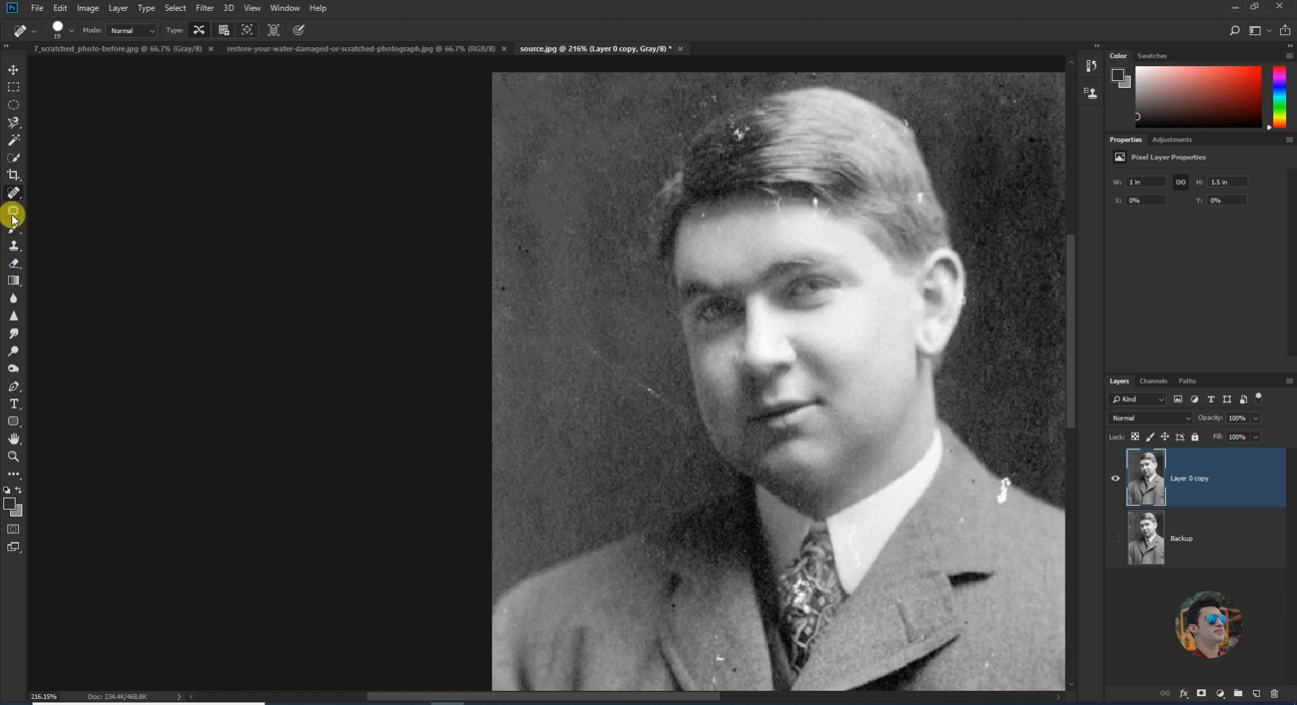
# Switch from the Spot Healing Brush to the Patch tool
pyautogui.rightClick(14, 192)
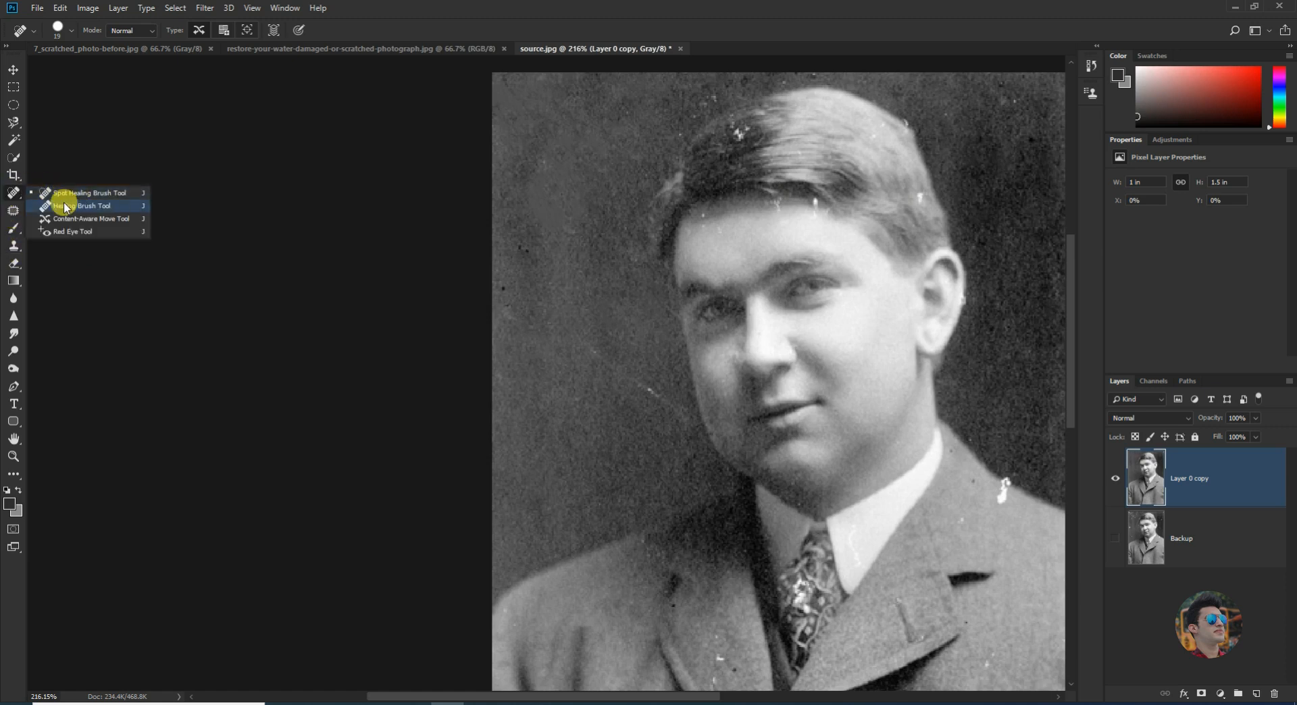
pyautogui.click(13, 213)
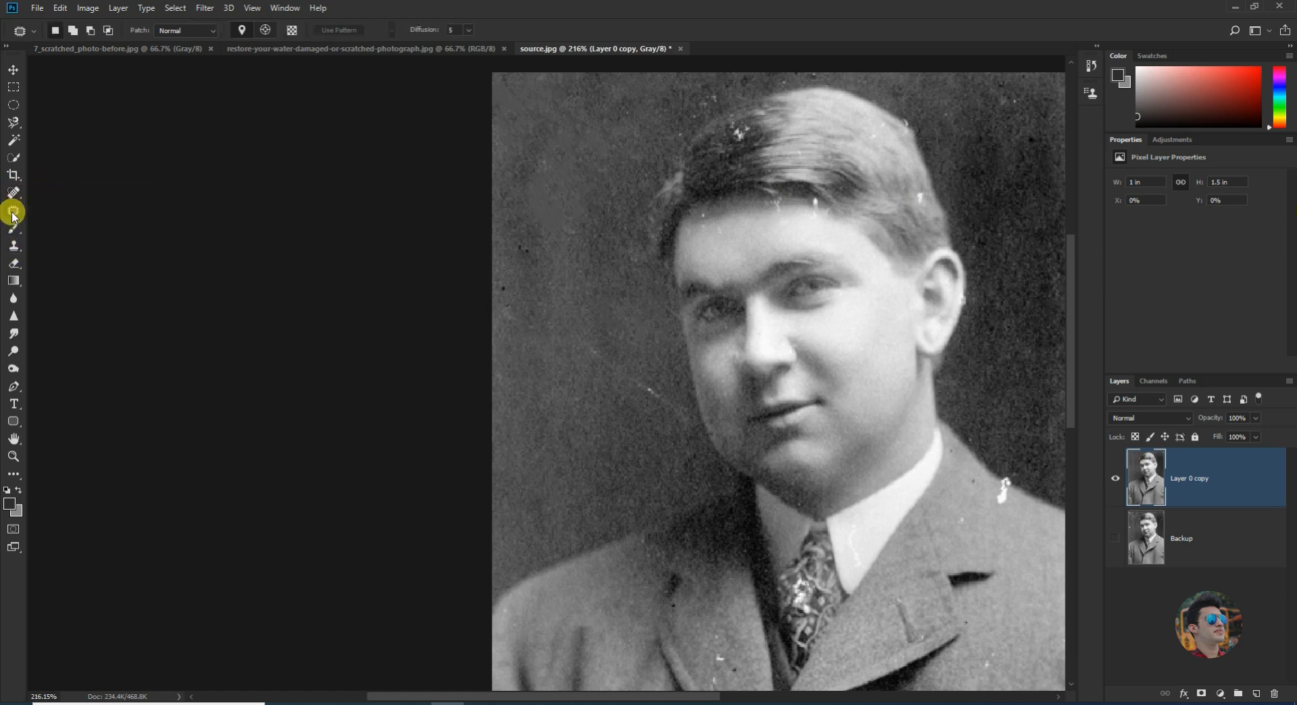
pyautogui.scroll(-2, 573, 302)
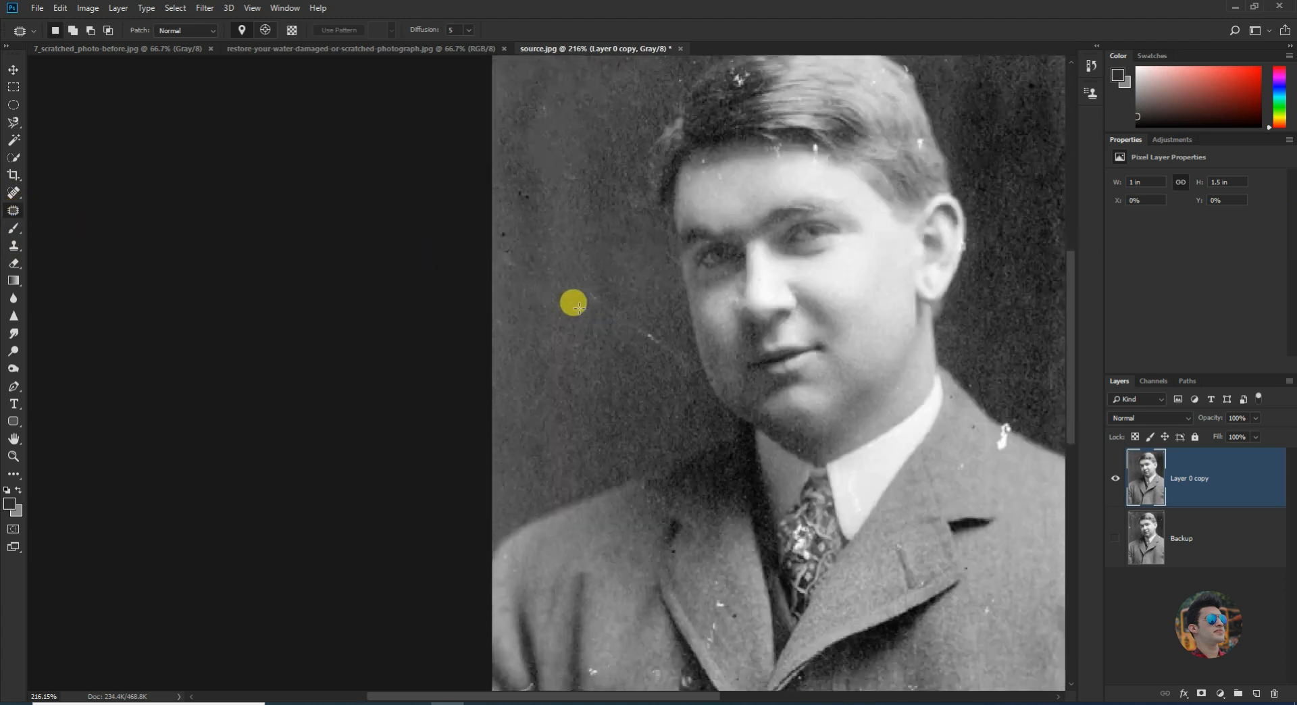
pyautogui.scroll(3, 627, 323)
pyautogui.scroll(1, 627, 323)
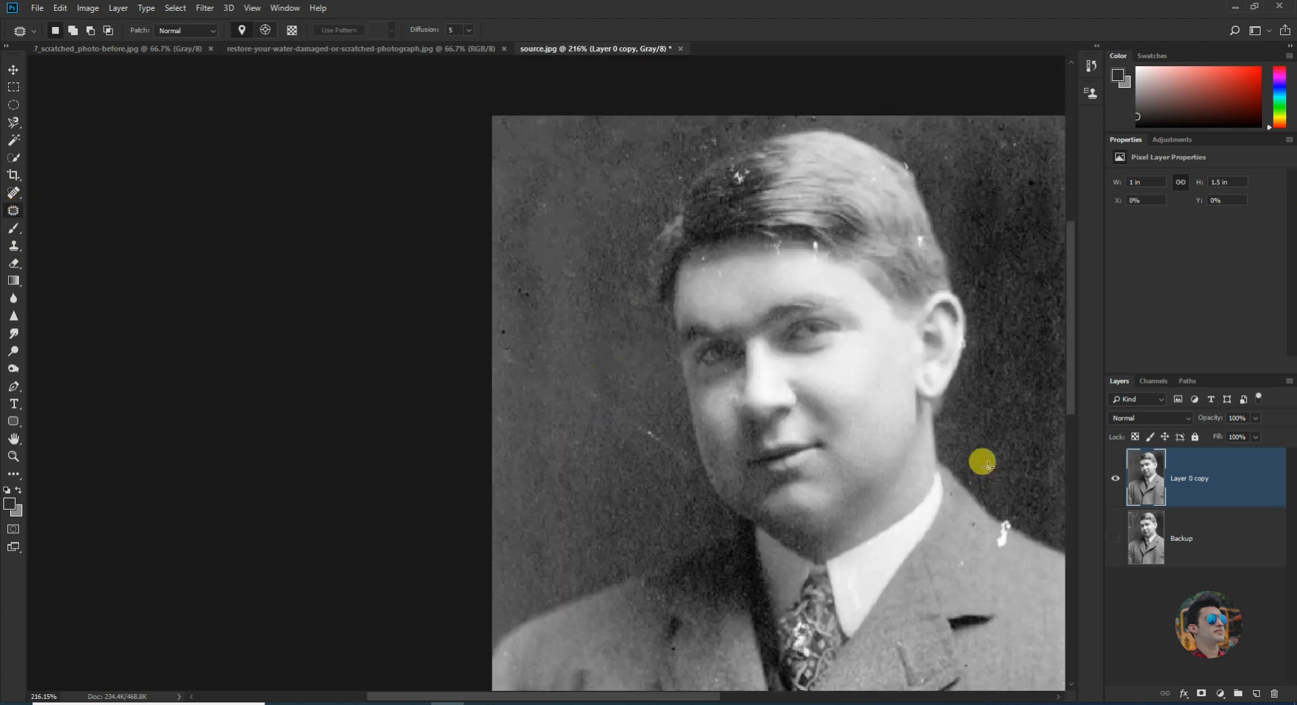
# Replace the retouched Layer 0 copy with a fresh duplicate of the Backup layer, leaving only the duplicate visible
pyautogui.moveTo(1218, 476); pyautogui.dragTo(1274, 693)
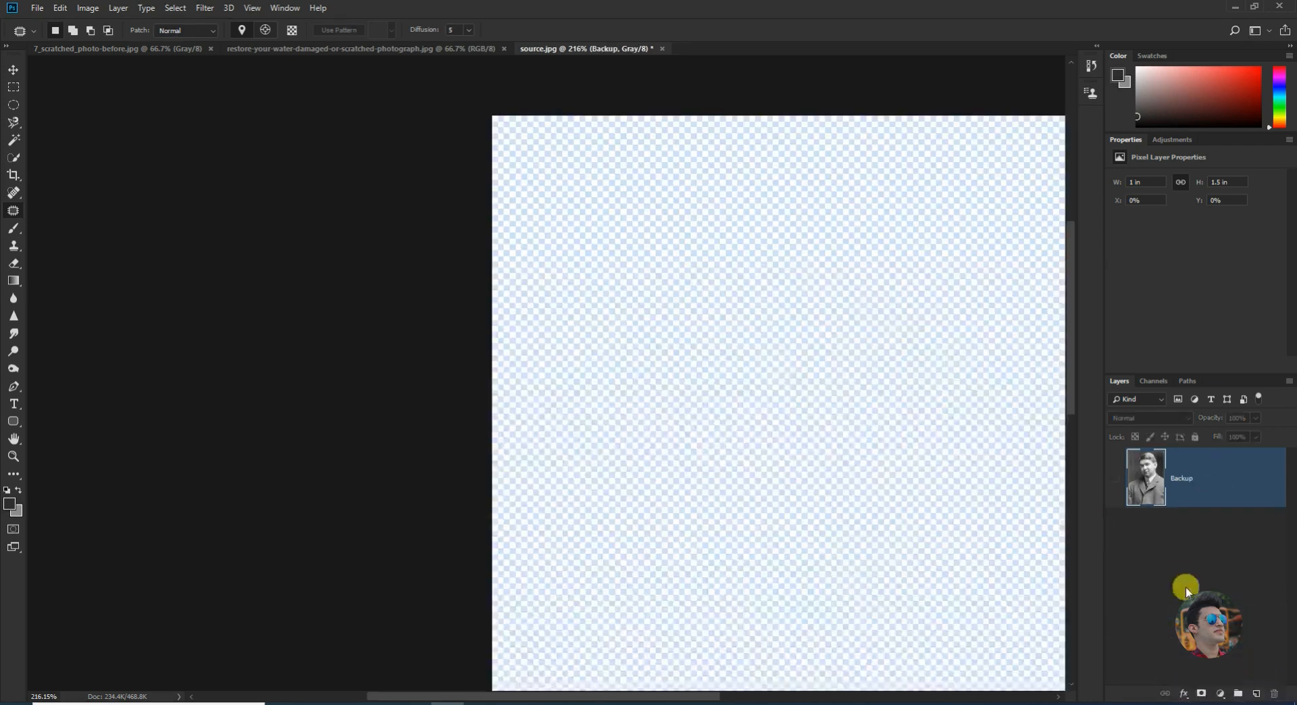
pyautogui.click(1115, 476)
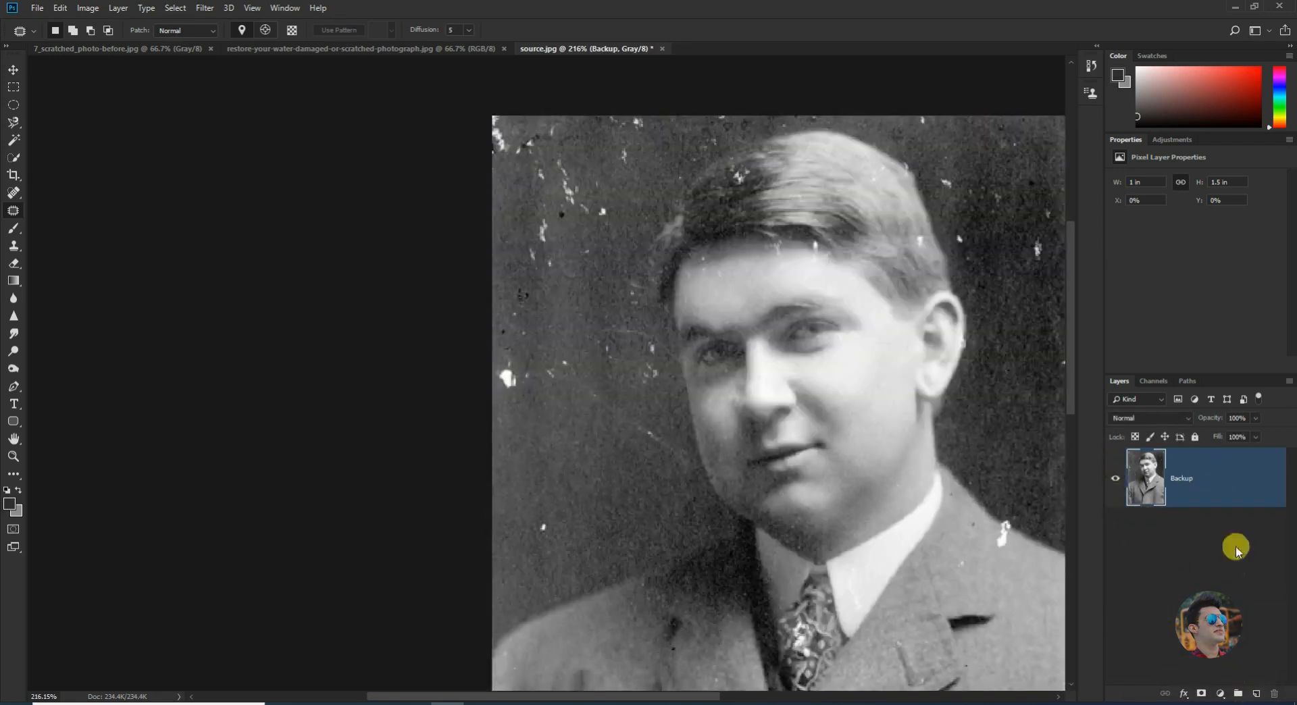
pyautogui.moveTo(1242, 503); pyautogui.dragTo(1256, 692)
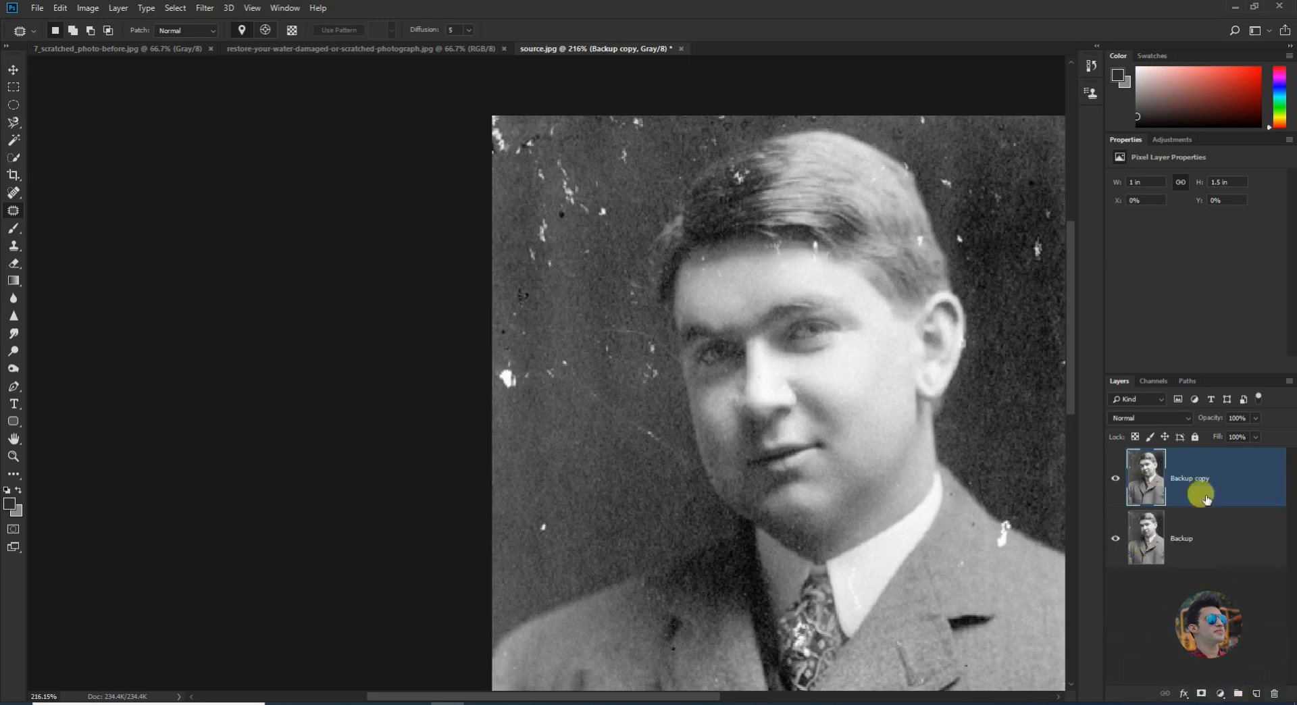
pyautogui.click(1117, 542)
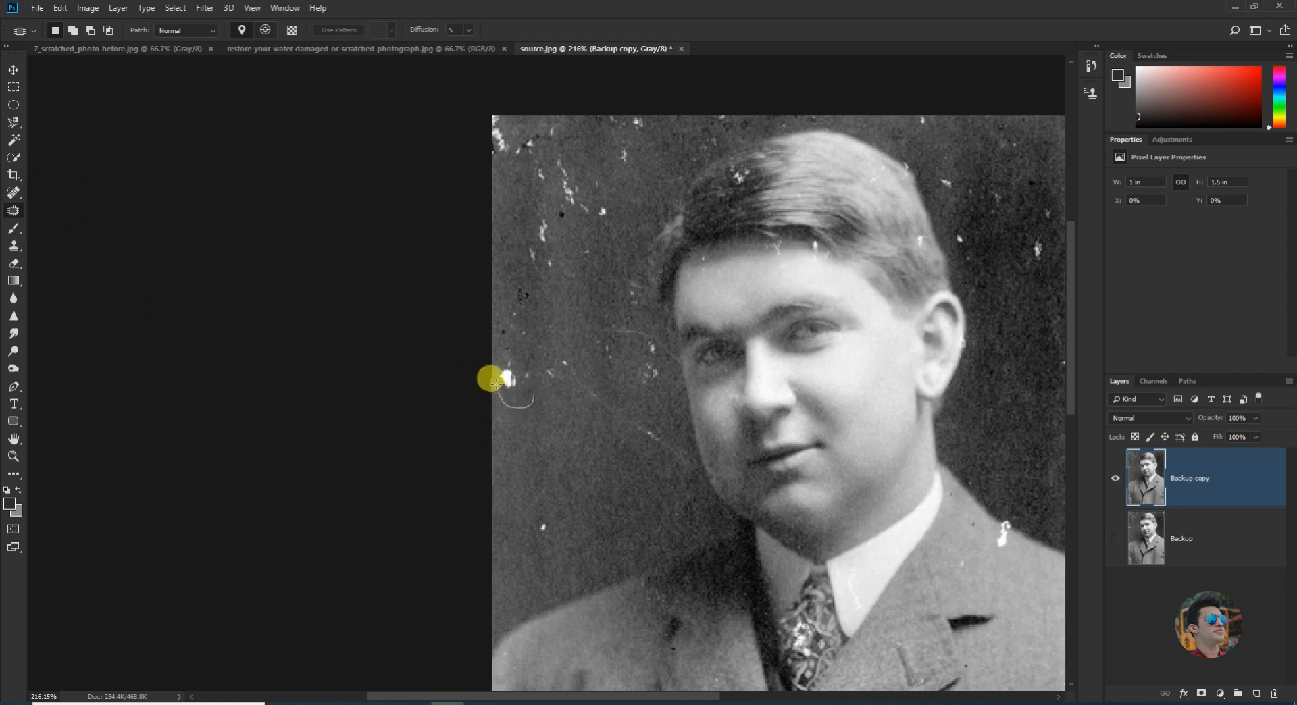
# Patch the large white spot at the photo's left edge with clean background from just below it, and deselect
pyautogui.moveTo(532, 395); pyautogui.dragTo(514, 408)
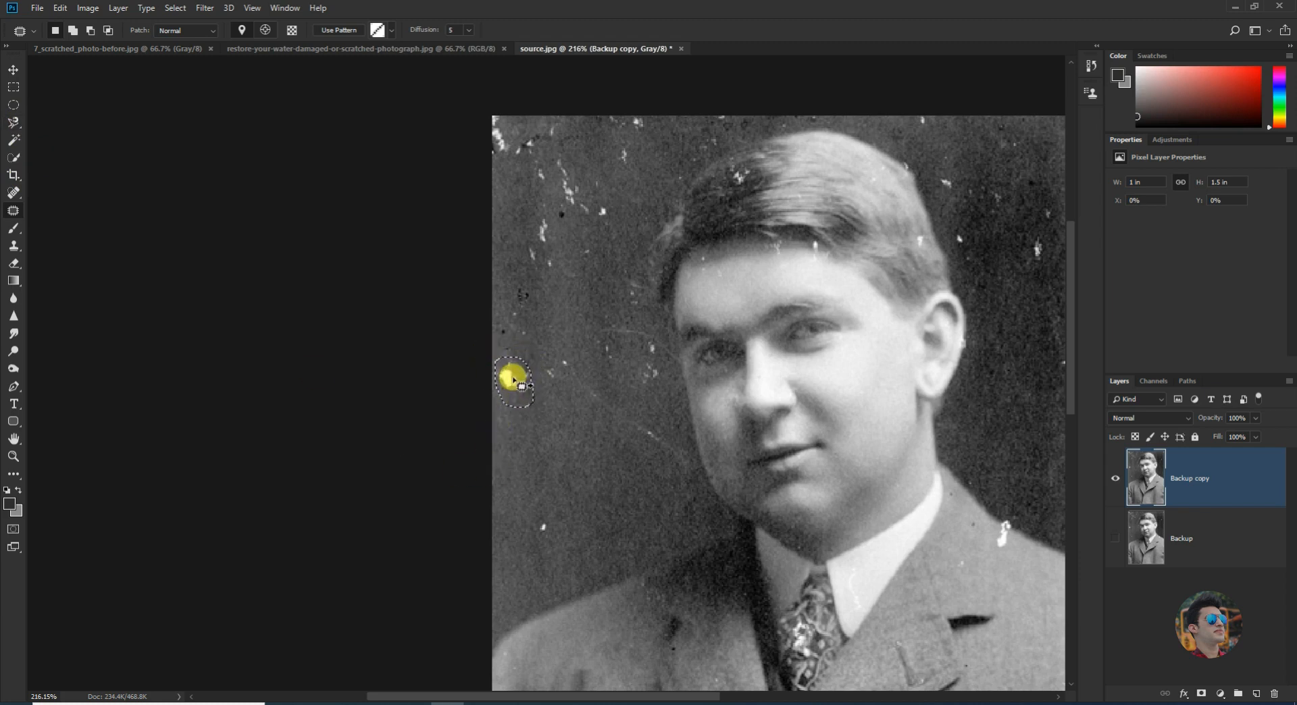
pyautogui.moveTo(514, 382); pyautogui.dragTo(522, 456)
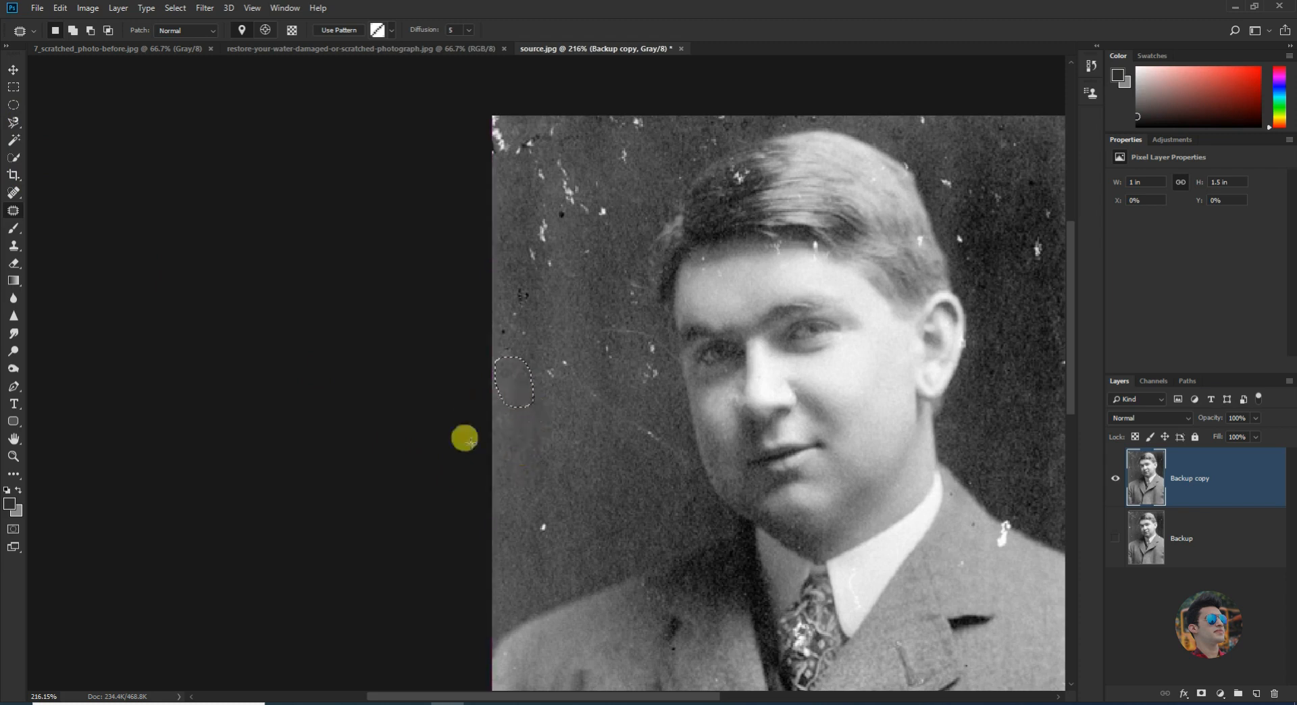
pyautogui.hotkey('ctrl', 'd')
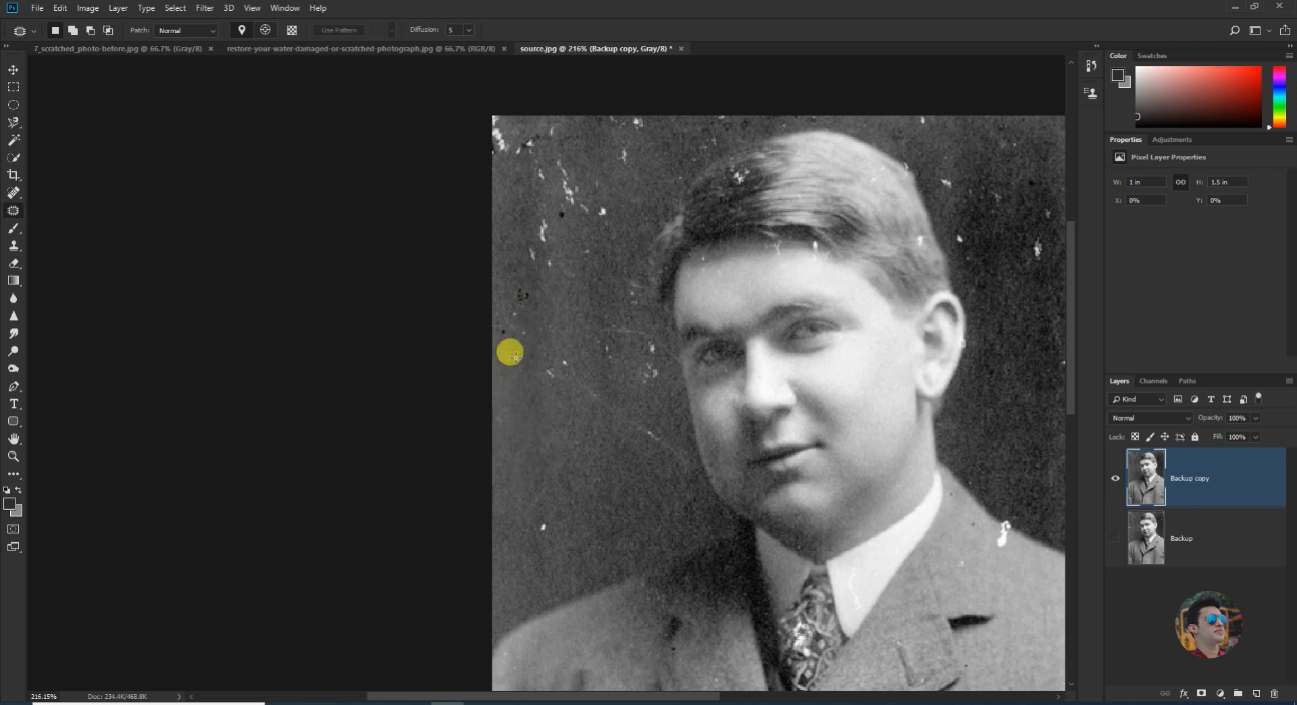
# Patch the white scratch below the upper-left damage and the small white marks lower in the left background with clean texture
pyautogui.moveTo(533, 211)
pyautogui.mouseDown()
pyautogui.moveTo(585, 250)
pyautogui.moveTo(576, 293)
pyautogui.moveTo(537, 278)
pyautogui.moveTo(520, 233)
pyautogui.moveTo(527, 210)
pyautogui.moveTo(586, 337)
pyautogui.mouseUp()
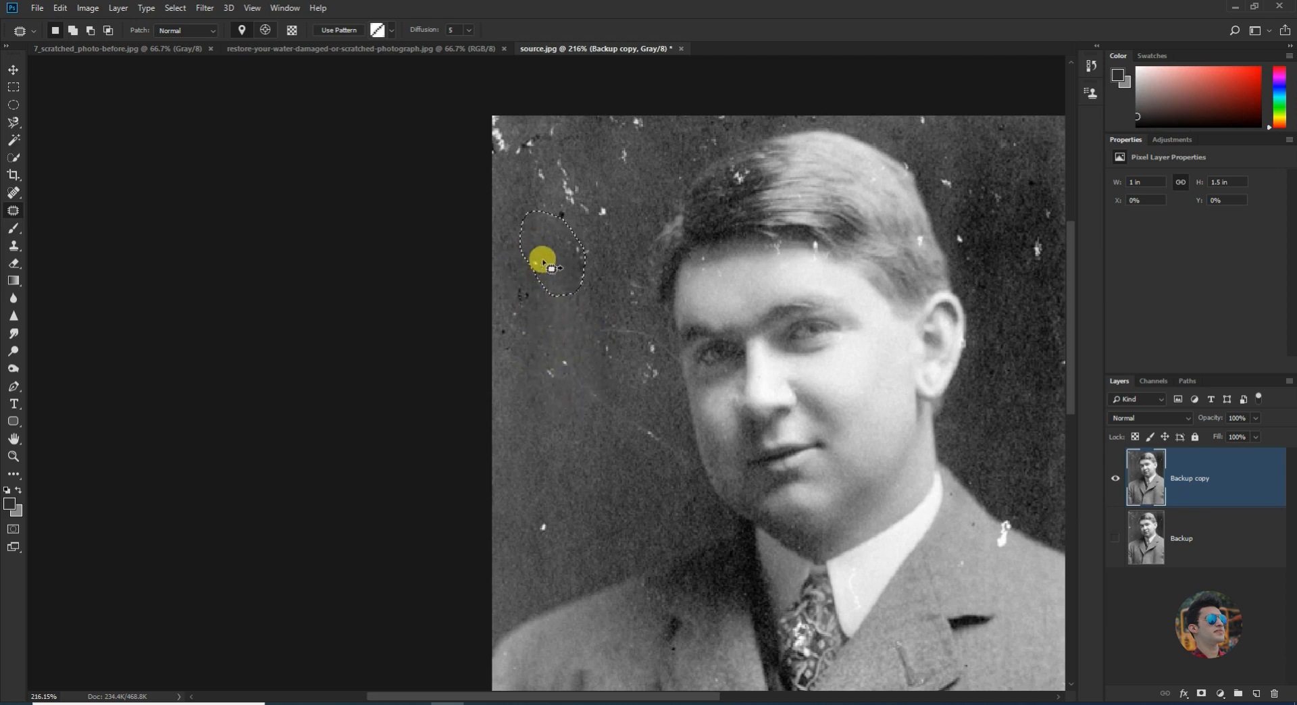
pyautogui.click(523, 279)
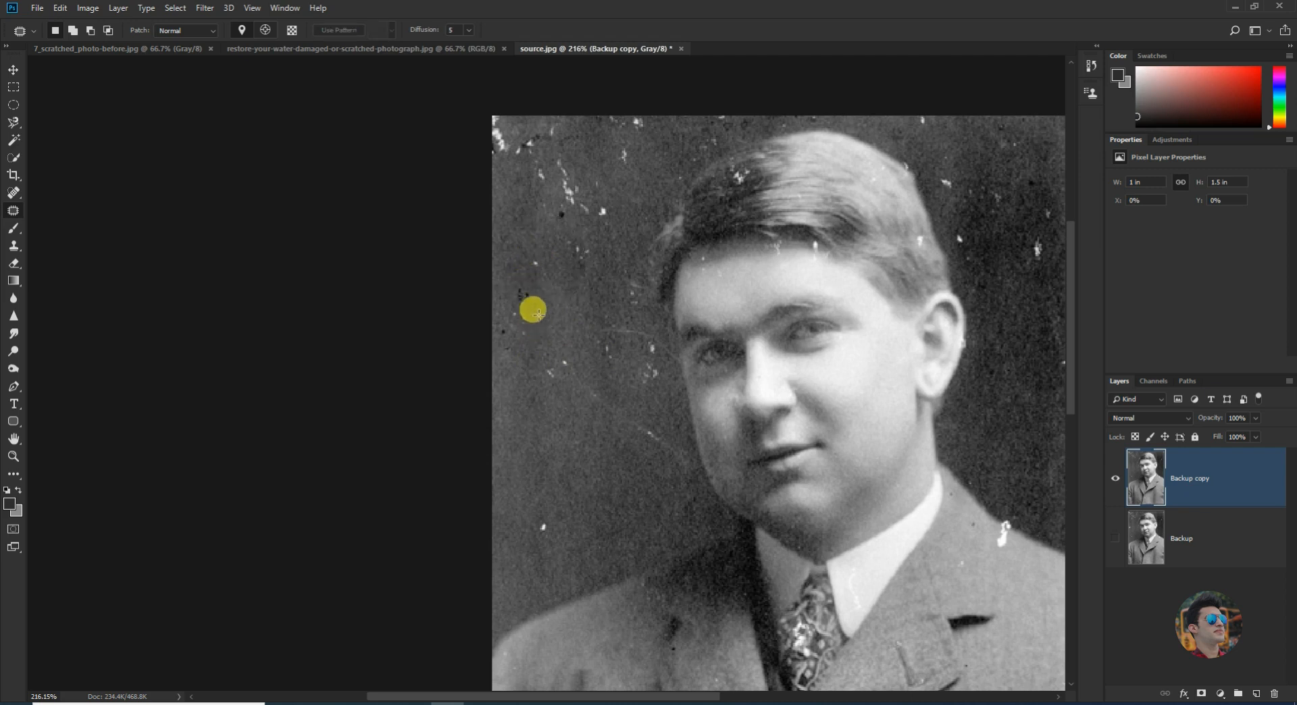
pyautogui.moveTo(533, 256); pyautogui.dragTo(572, 275)
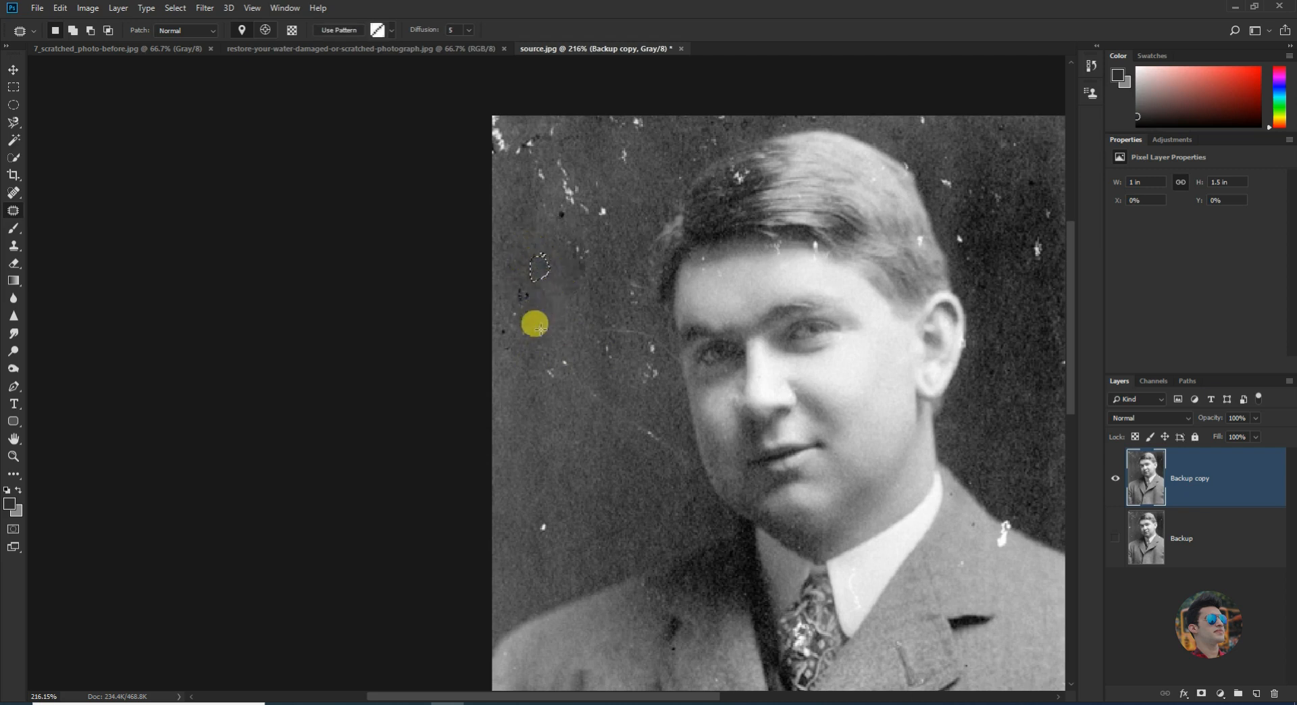
pyautogui.click(532, 326)
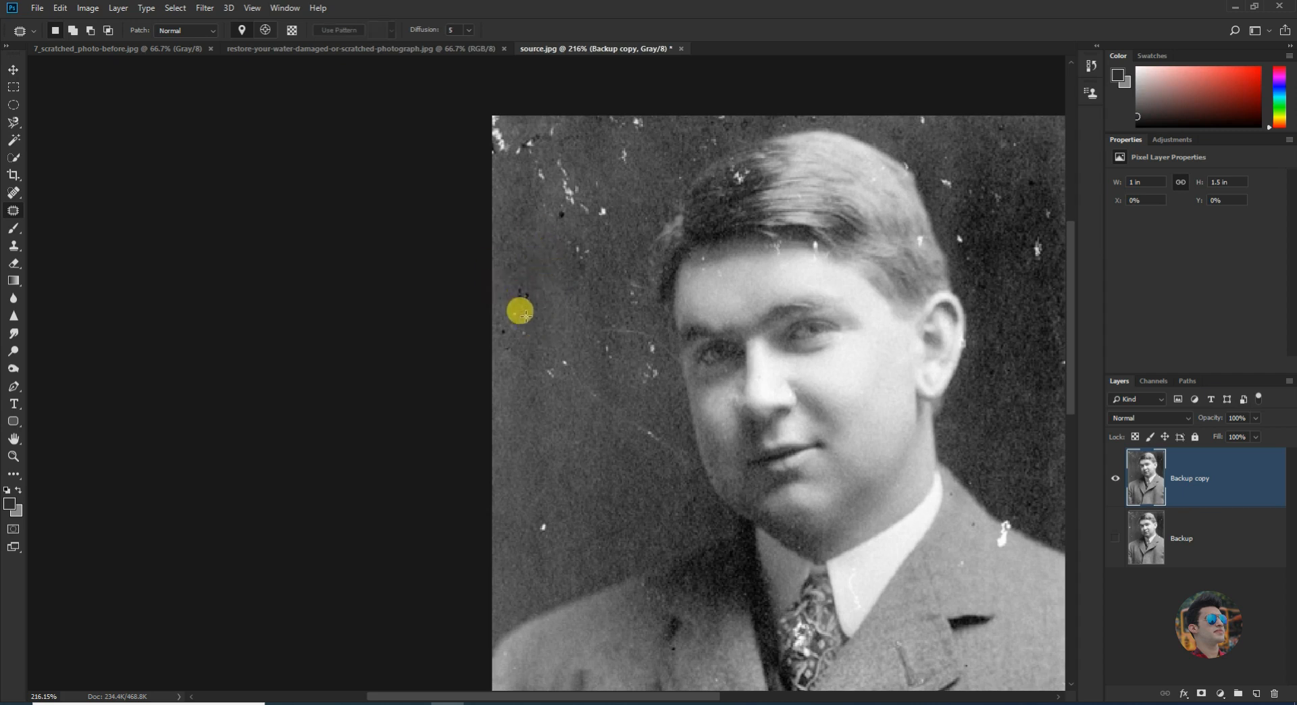
pyautogui.scroll(2, 520, 312)
pyautogui.moveTo(544, 362)
pyautogui.mouseDown()
pyautogui.moveTo(601, 364)
pyautogui.moveTo(611, 400)
pyautogui.moveTo(546, 428)
pyautogui.moveTo(526, 397)
pyautogui.moveTo(542, 358)
pyautogui.mouseUp()
pyautogui.click(544, 486)
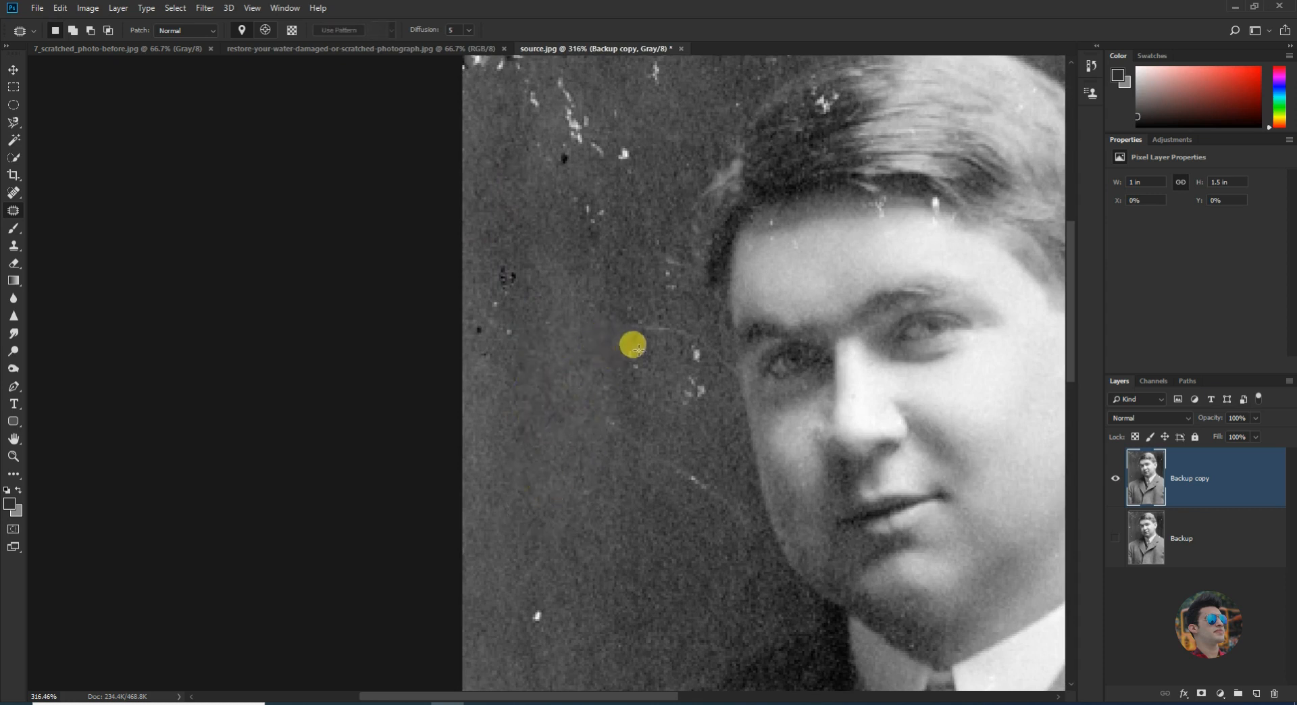
# Patch the scratches in the background beside the man's eye and the white speck above his shoulder with clean background
pyautogui.moveTo(614, 312)
pyautogui.mouseDown()
pyautogui.moveTo(716, 337)
pyautogui.moveTo(711, 394)
pyautogui.moveTo(681, 438)
pyautogui.moveTo(616, 419)
pyautogui.moveTo(601, 312)
pyautogui.mouseUp()
pyautogui.moveTo(642, 358); pyautogui.dragTo(645, 524)
pyautogui.click(594, 481)
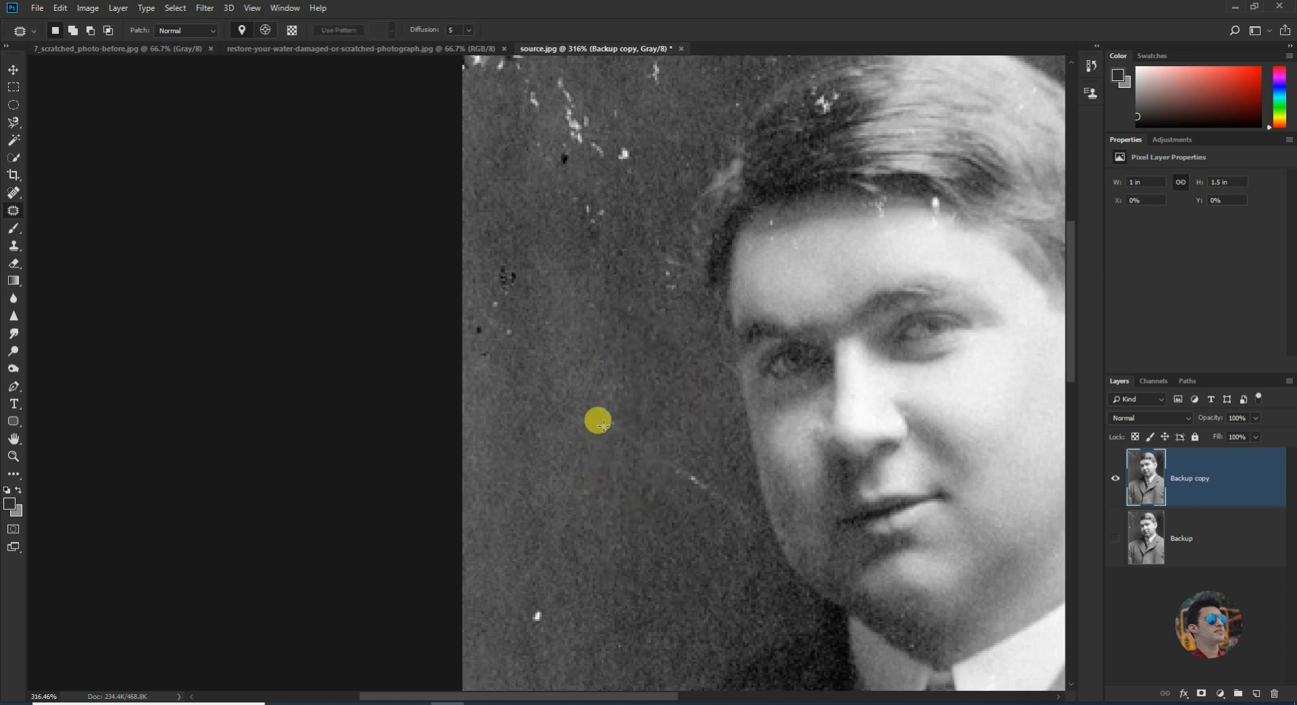
pyautogui.scroll(-3, 597, 422)
pyautogui.scroll(2, 599, 493)
pyautogui.moveTo(542, 518)
pyautogui.mouseDown()
pyautogui.moveTo(573, 532)
pyautogui.moveTo(556, 551)
pyautogui.moveTo(545, 513)
pyautogui.moveTo(554, 535)
pyautogui.moveTo(580, 509)
pyautogui.mouseUp()
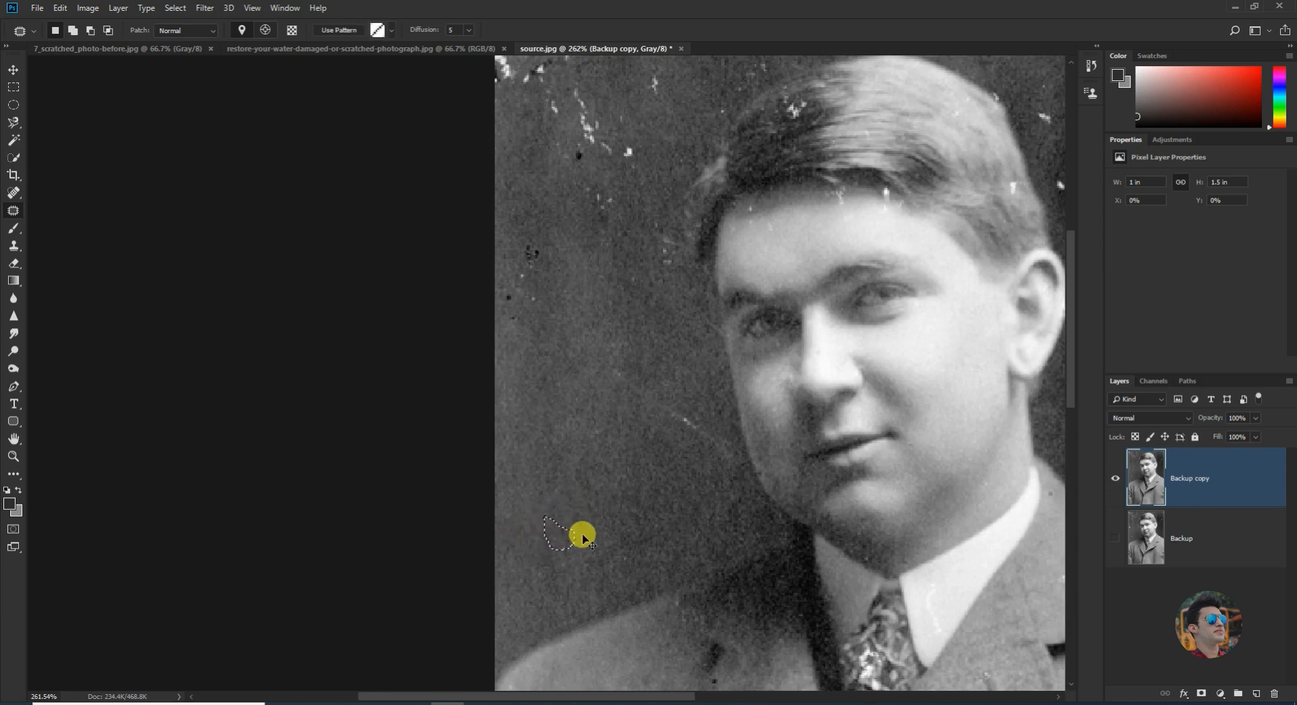
pyautogui.hotkey('ctrl', 'd')
# Heal the white scratches beside the dark spot in the upper-left background with the Spot Healing Brush
pyautogui.scroll(5, 605, 451)
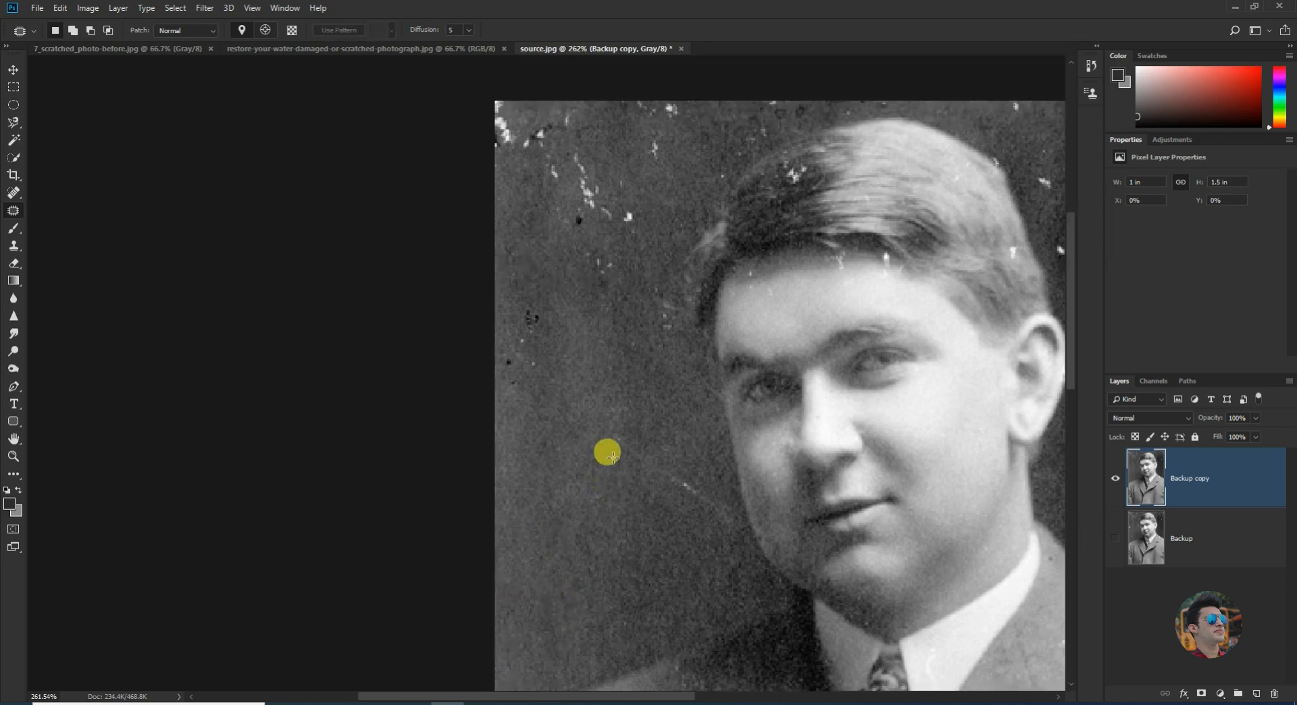
pyautogui.scroll(-4, 458, 350)
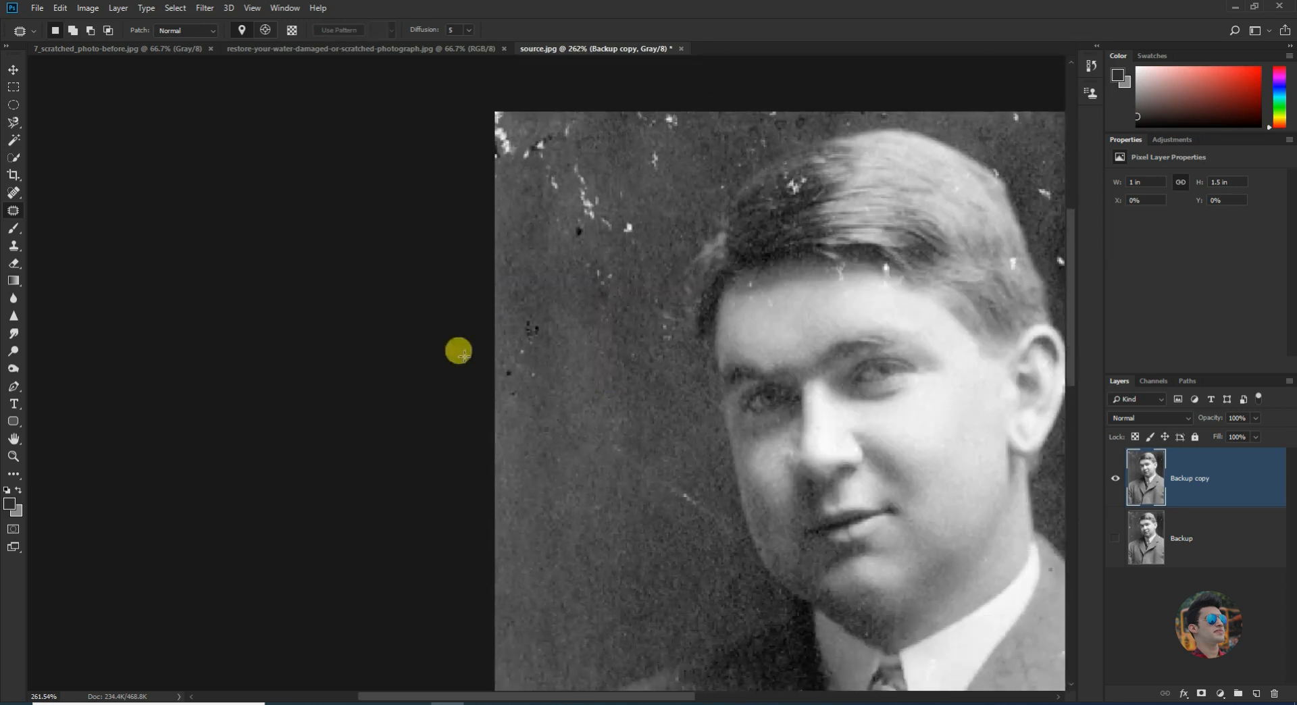
pyautogui.scroll(2, 559, 233)
pyautogui.scroll(-2, 581, 272)
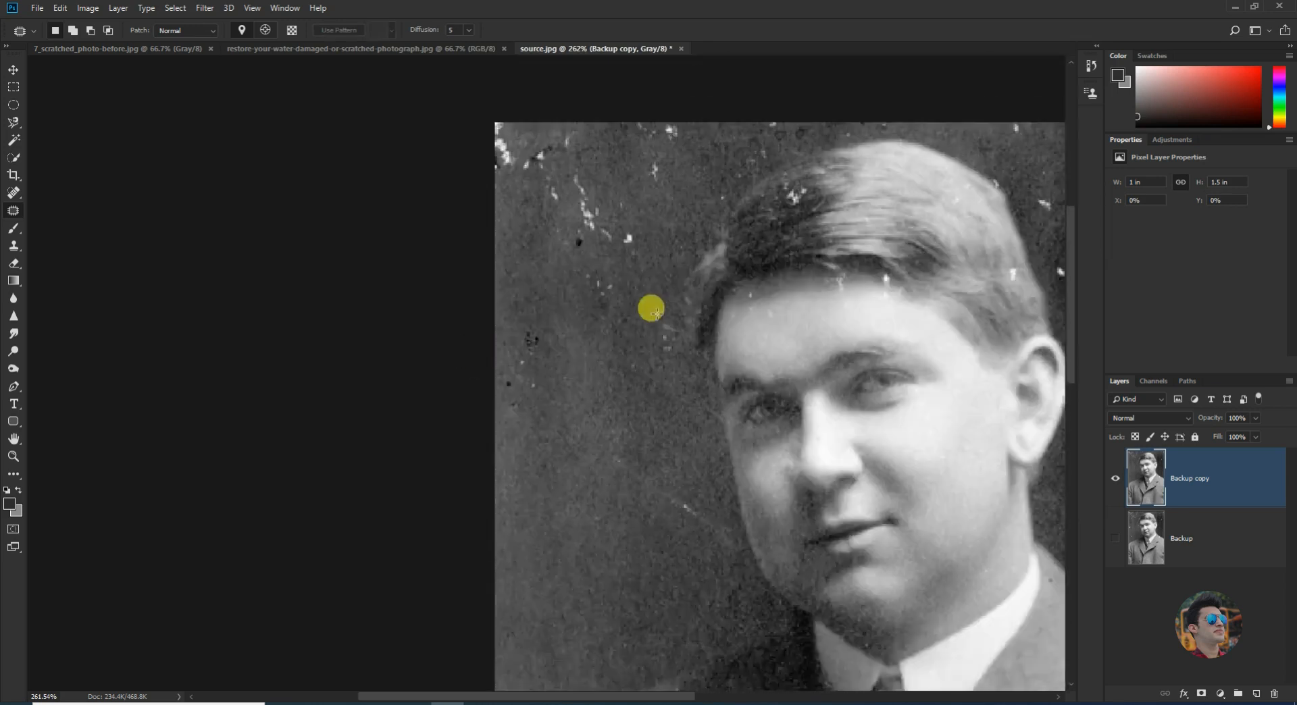
pyautogui.scroll(1, 645, 303)
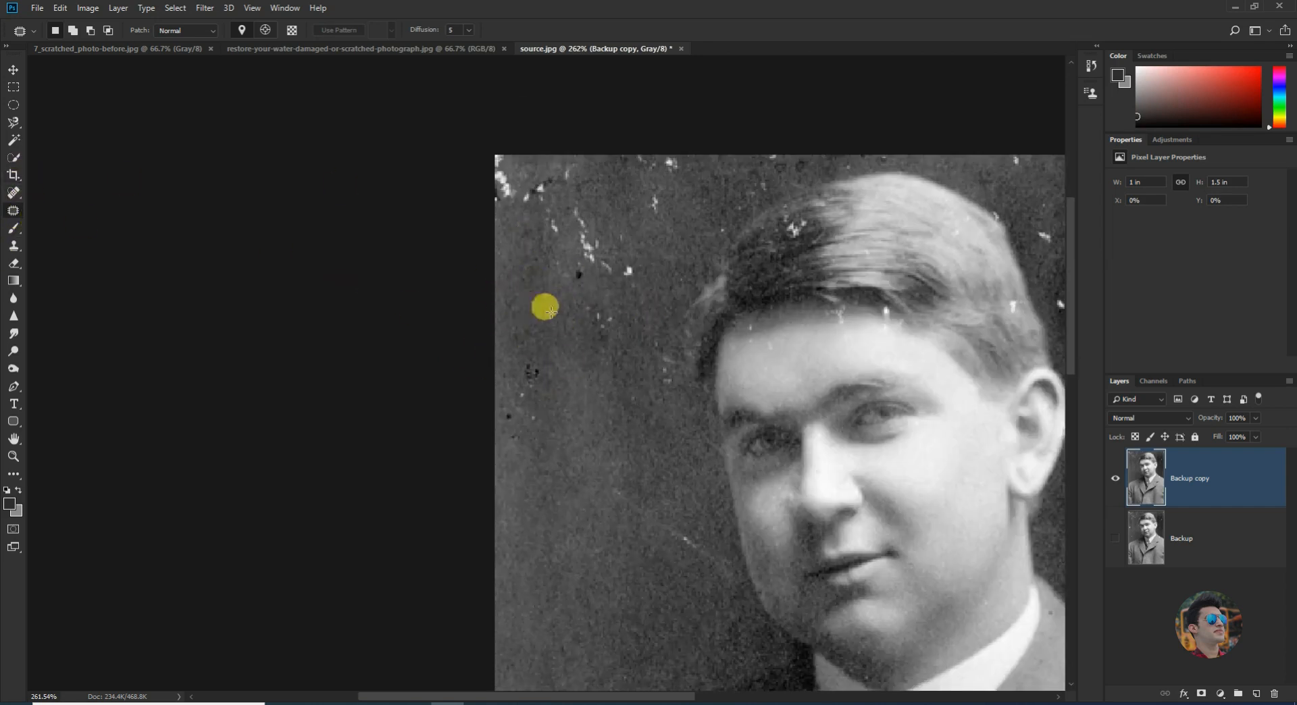
pyautogui.click(13, 196)
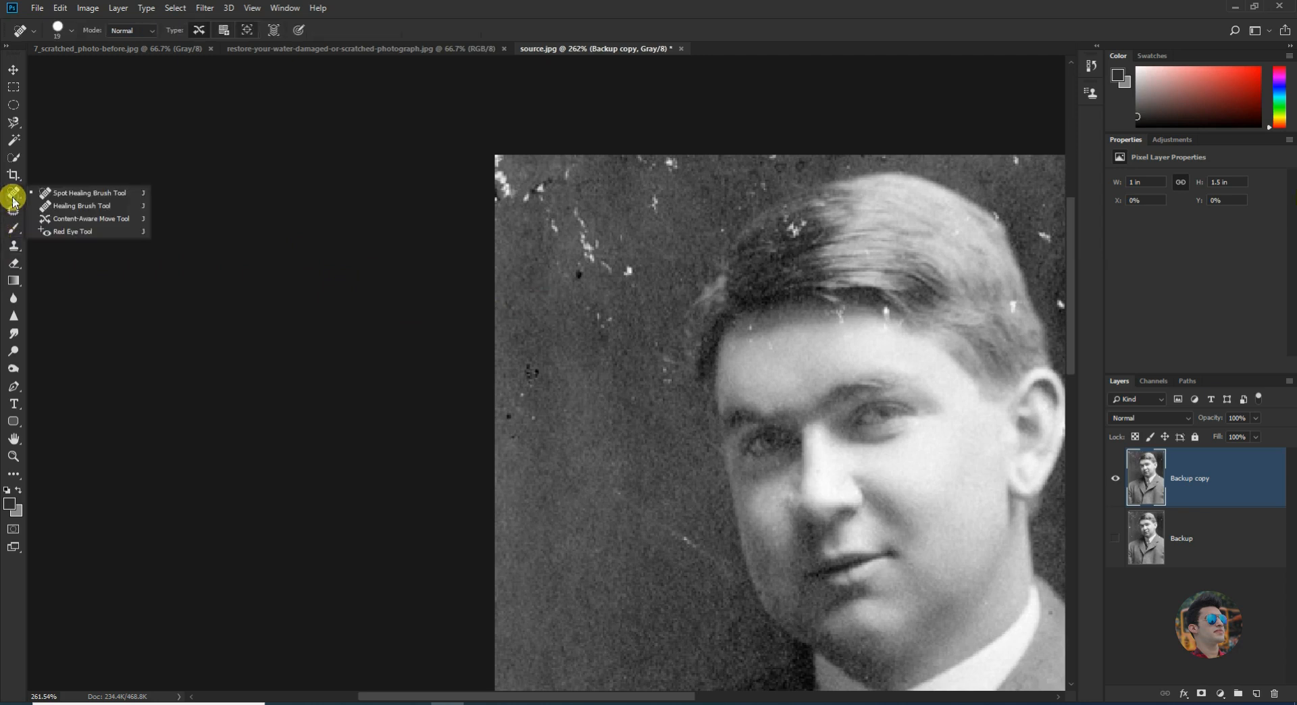
pyautogui.click(84, 193)
pyautogui.moveTo(597, 279)
pyautogui.mouseDown()
pyautogui.moveTo(622, 262)
pyautogui.moveTo(584, 247)
pyautogui.mouseUp()
pyautogui.scroll(-2, 628, 378)
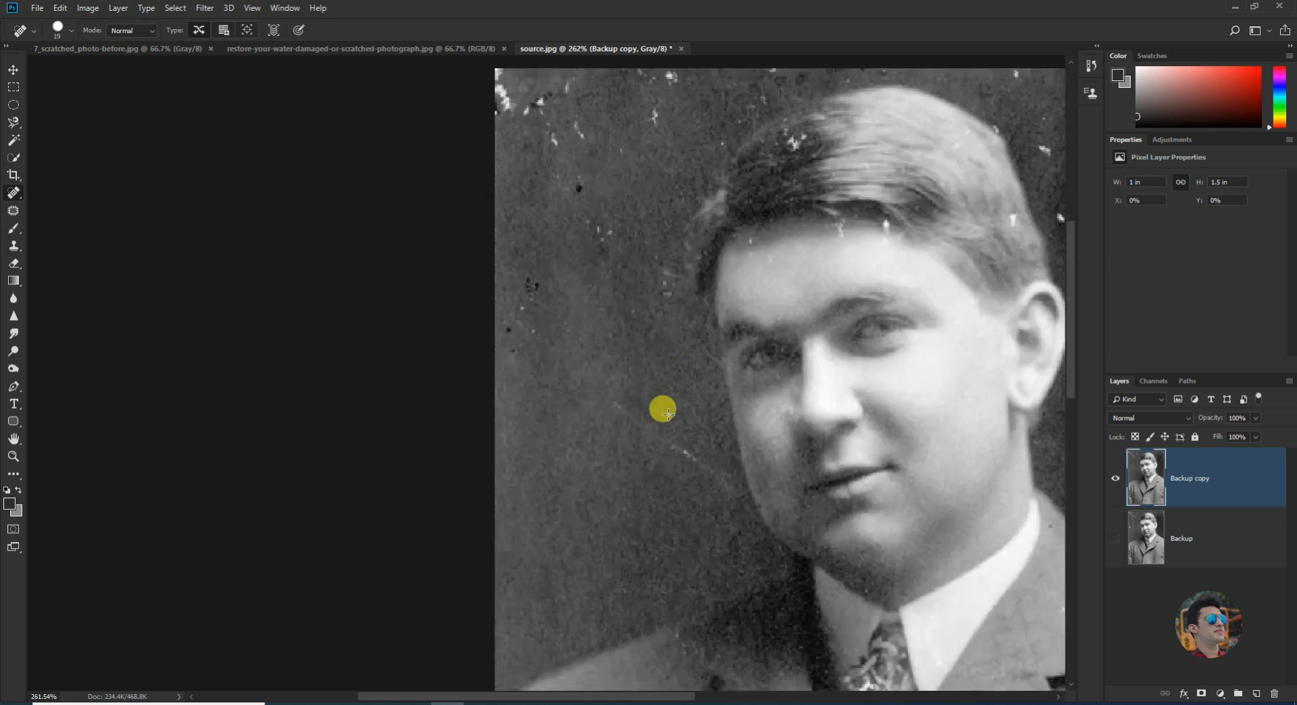
# Heal the remaining scratches and spots across the portrait's background, hair, face and suit with the Spot Healing Brush
pyautogui.scroll(-3, 665, 412)
pyautogui.scroll(-2, 665, 412)
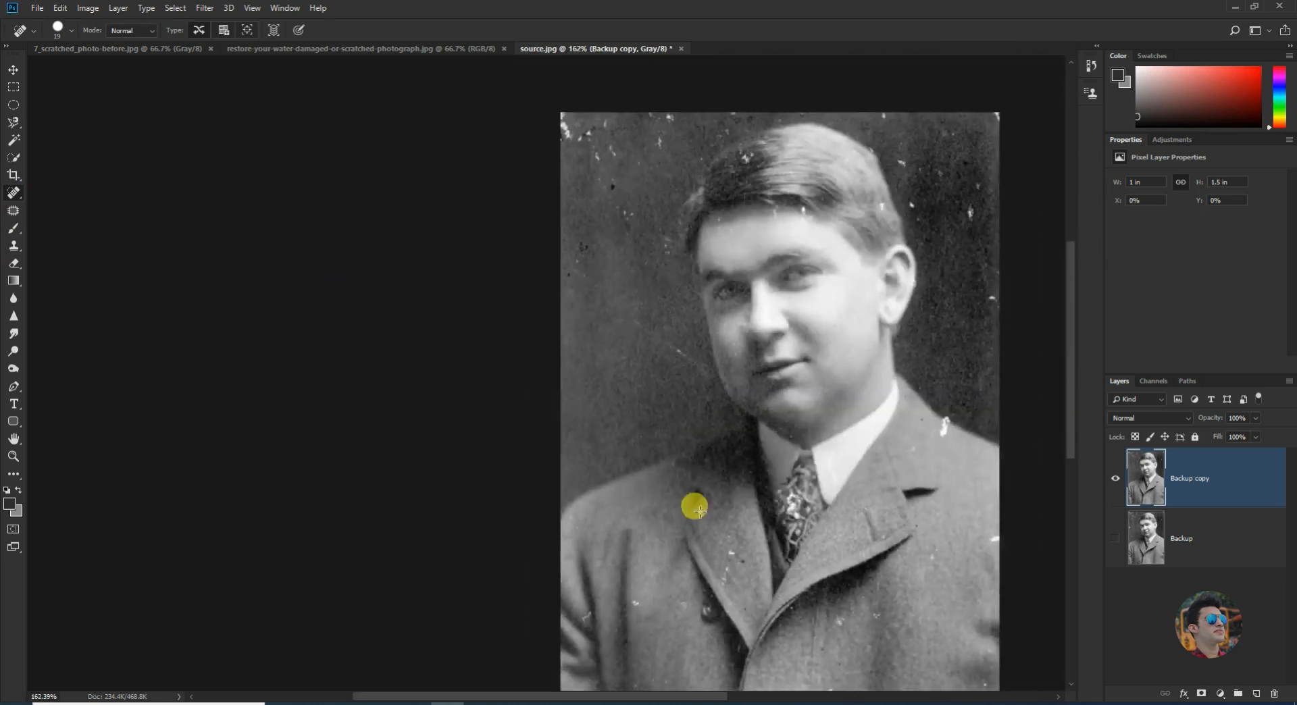
pyautogui.scroll(-2, 692, 503)
pyautogui.scroll(1, 667, 551)
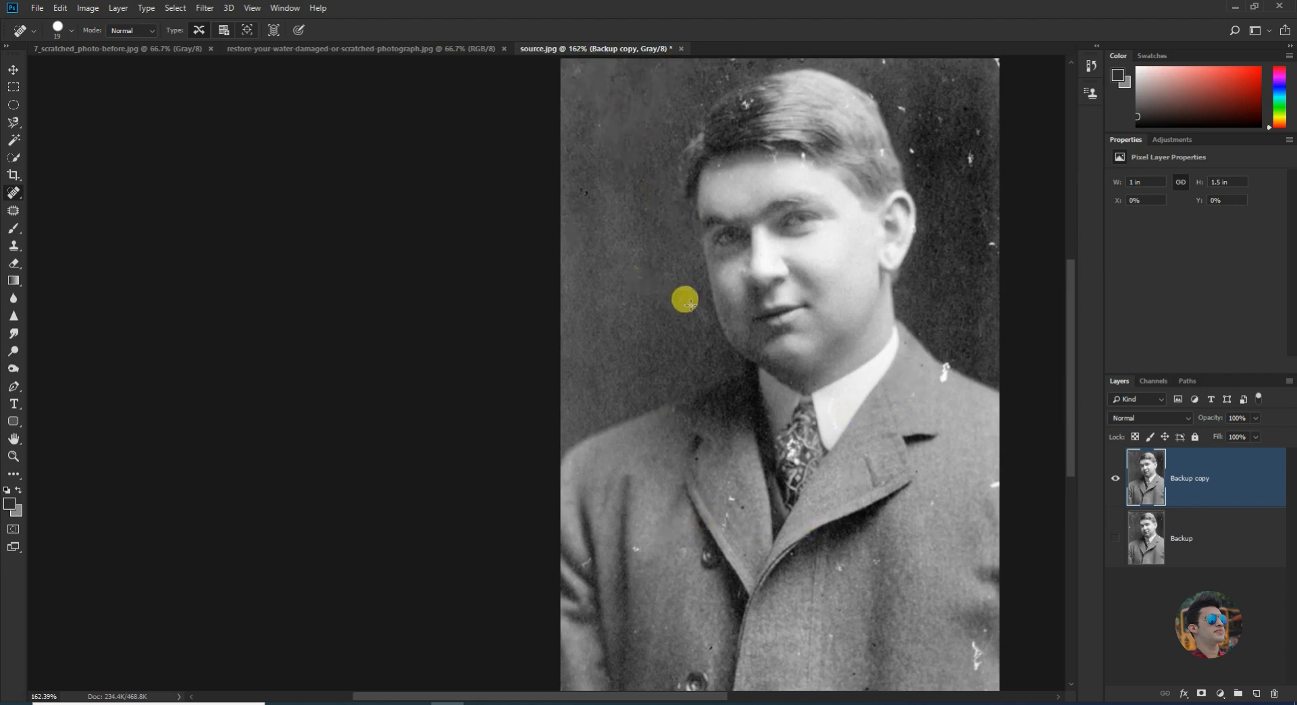
pyautogui.scroll(3, 845, 235)
pyautogui.scroll(-3, 724, 87)
pyautogui.scroll(-2, 993, 331)
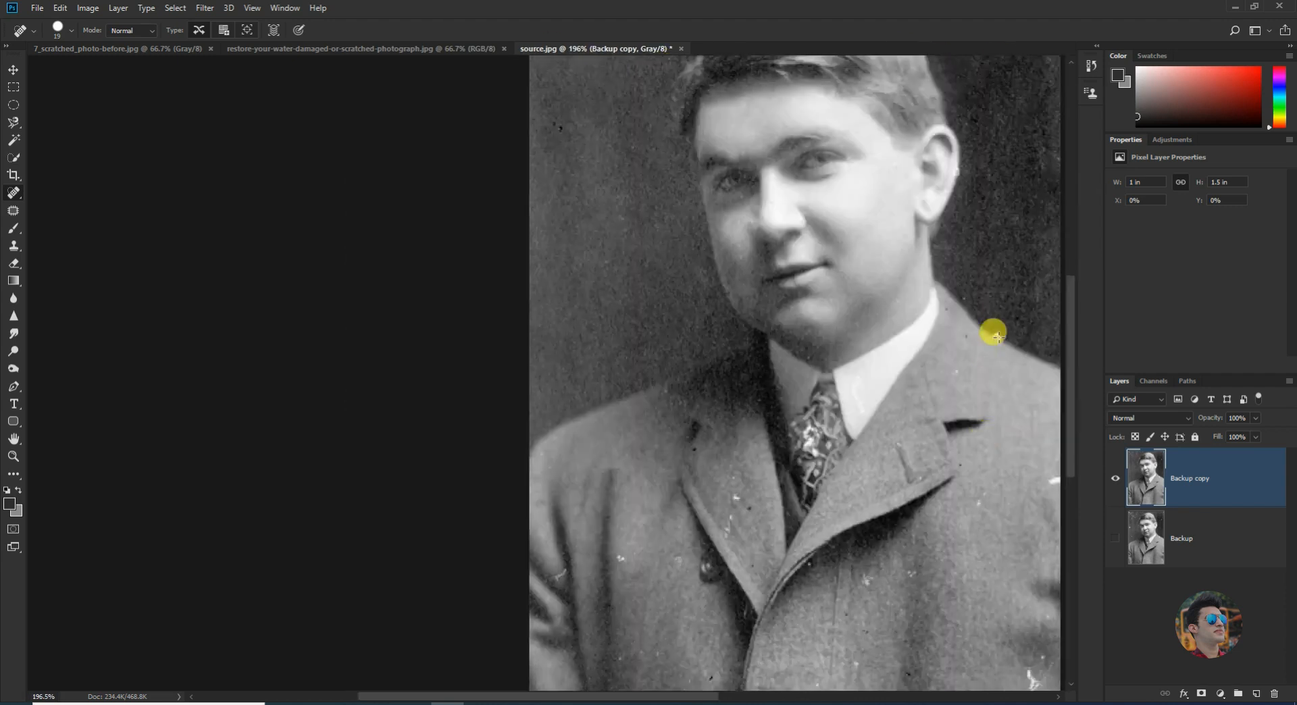
pyautogui.scroll(-2, 801, 509)
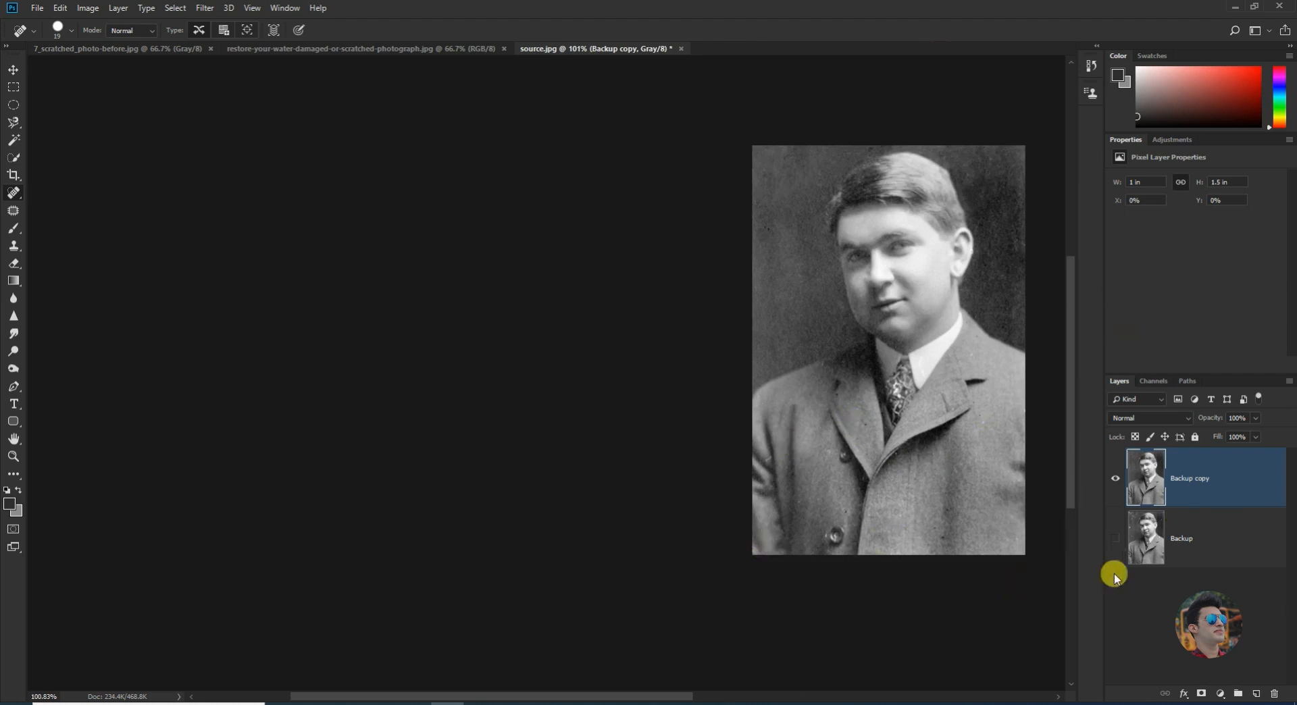
# Compare the restored portrait with the original by toggling the visibility of the Backup and Backup copy layers
pyautogui.click(1115, 538)
pyautogui.click(1115, 479)
pyautogui.click(1115, 482)
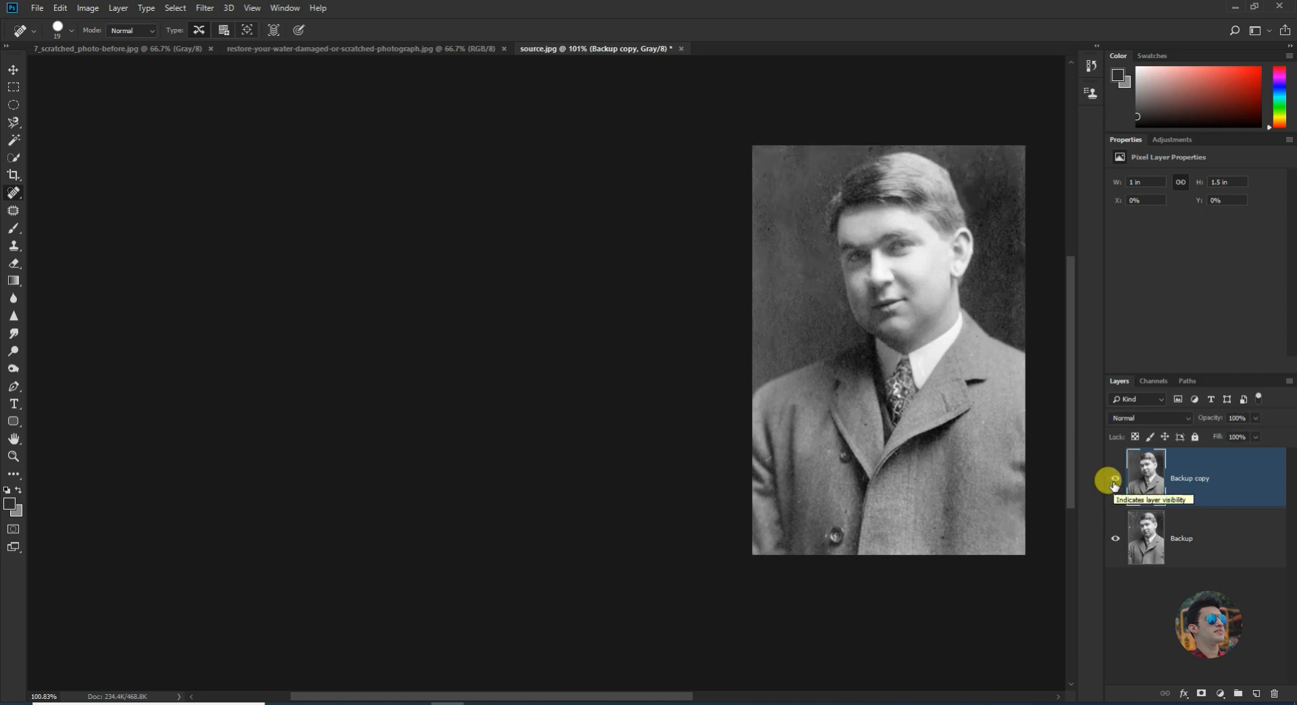
pyautogui.click(1113, 482)
pyautogui.click(1113, 482)
pyautogui.click(1113, 482)
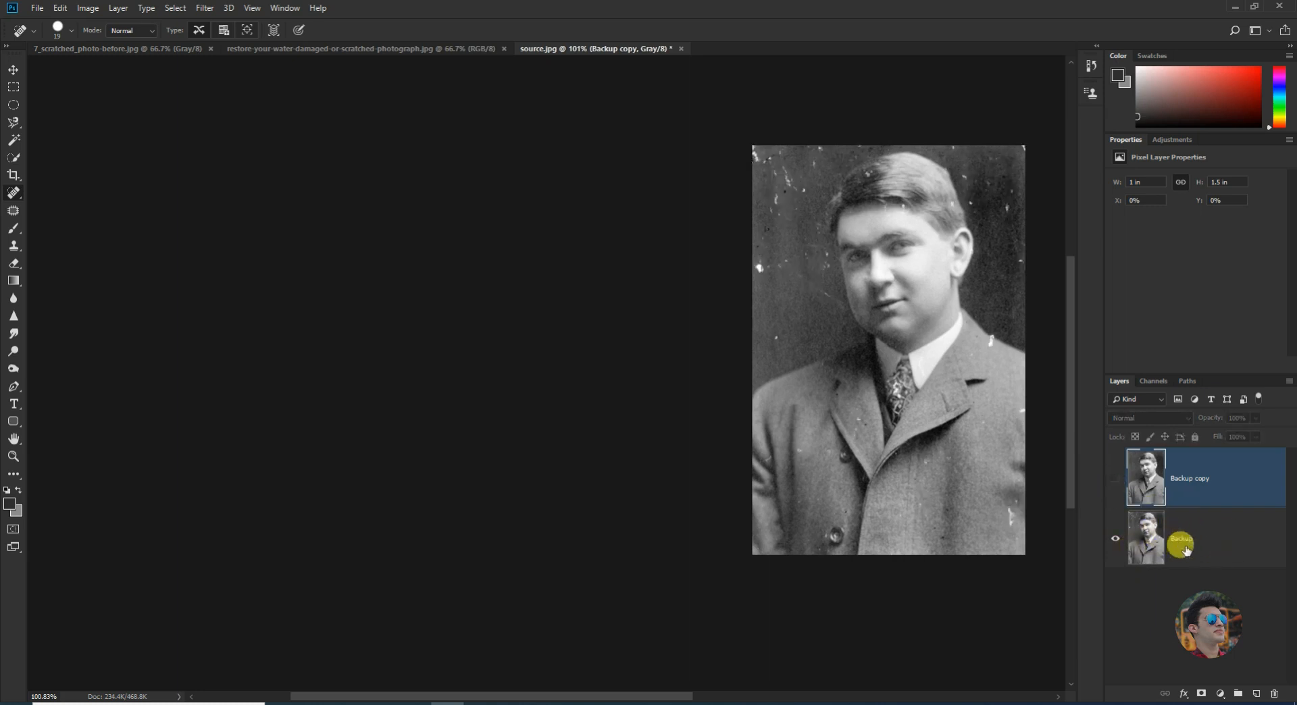
pyautogui.click(1116, 479)
pyautogui.click(1116, 479)
pyautogui.click(1117, 479)
pyautogui.click(1116, 479)
pyautogui.click(1116, 479)
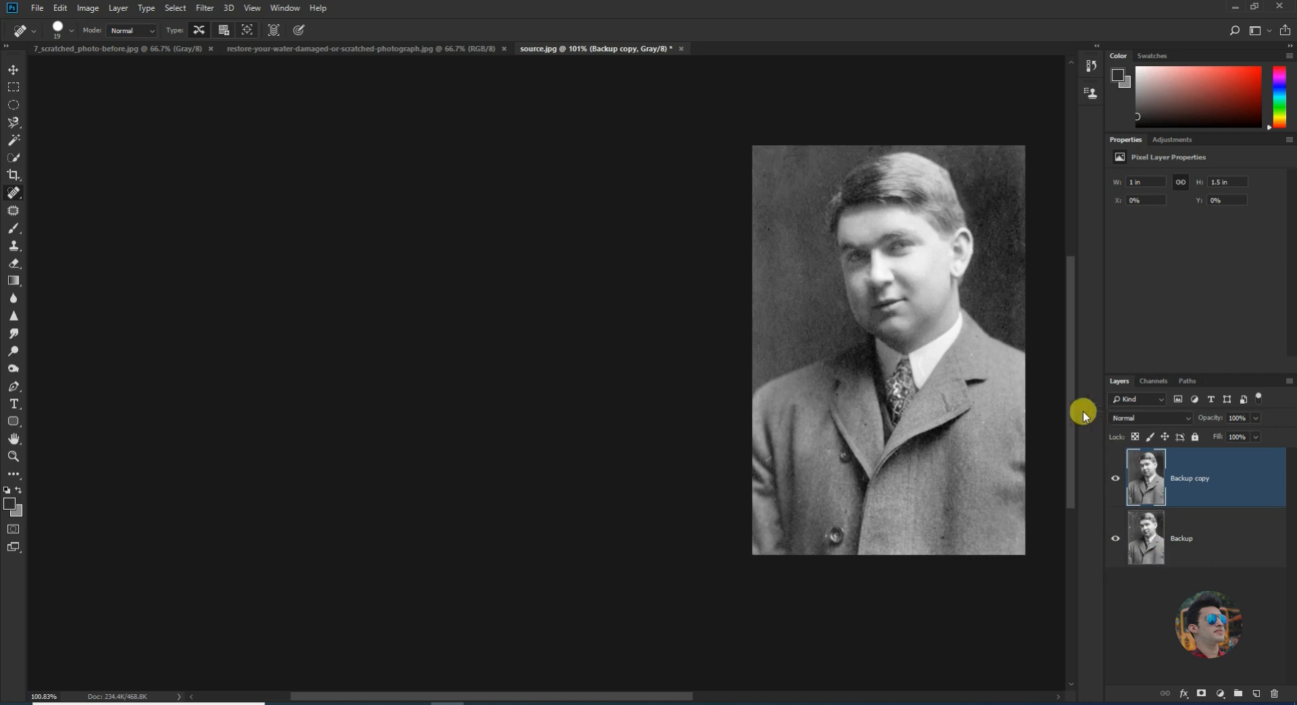
# Close source.jpg without saving its changes and unlock the Background layer of the damaged colour portrait
pyautogui.click(681, 51)
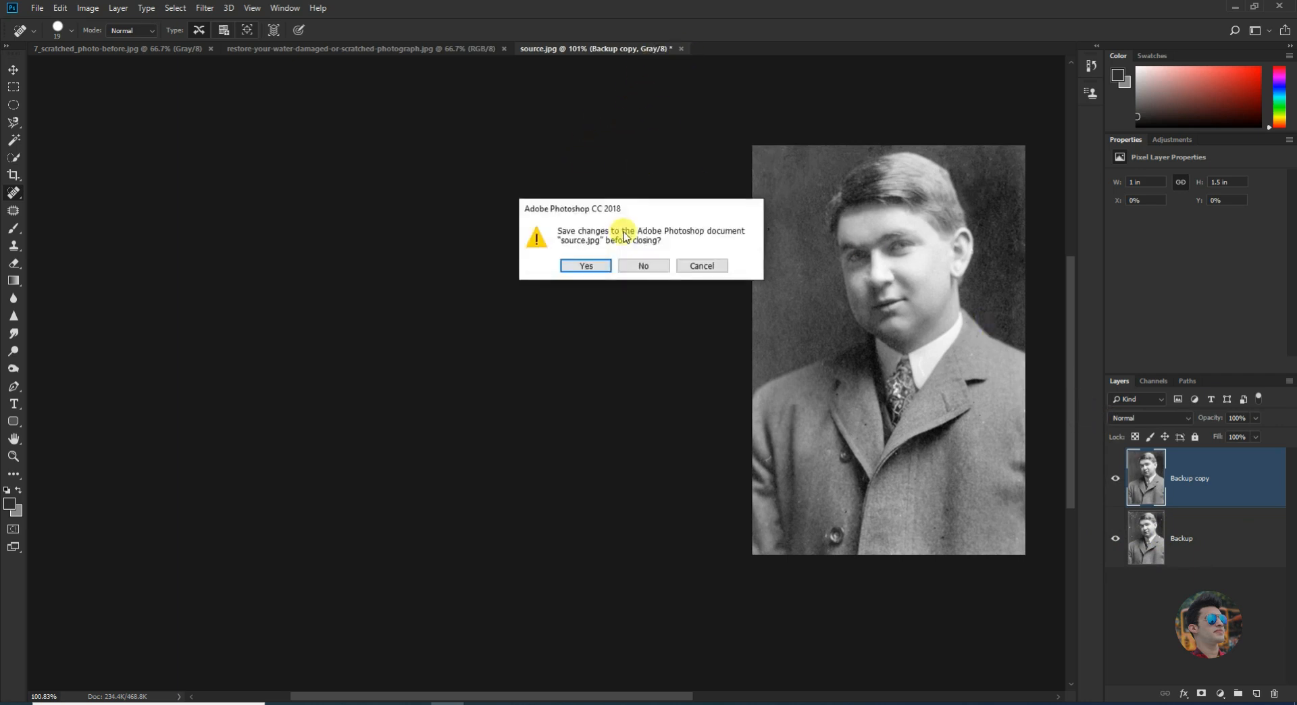
pyautogui.click(637, 264)
pyautogui.scroll(4, 520, 254)
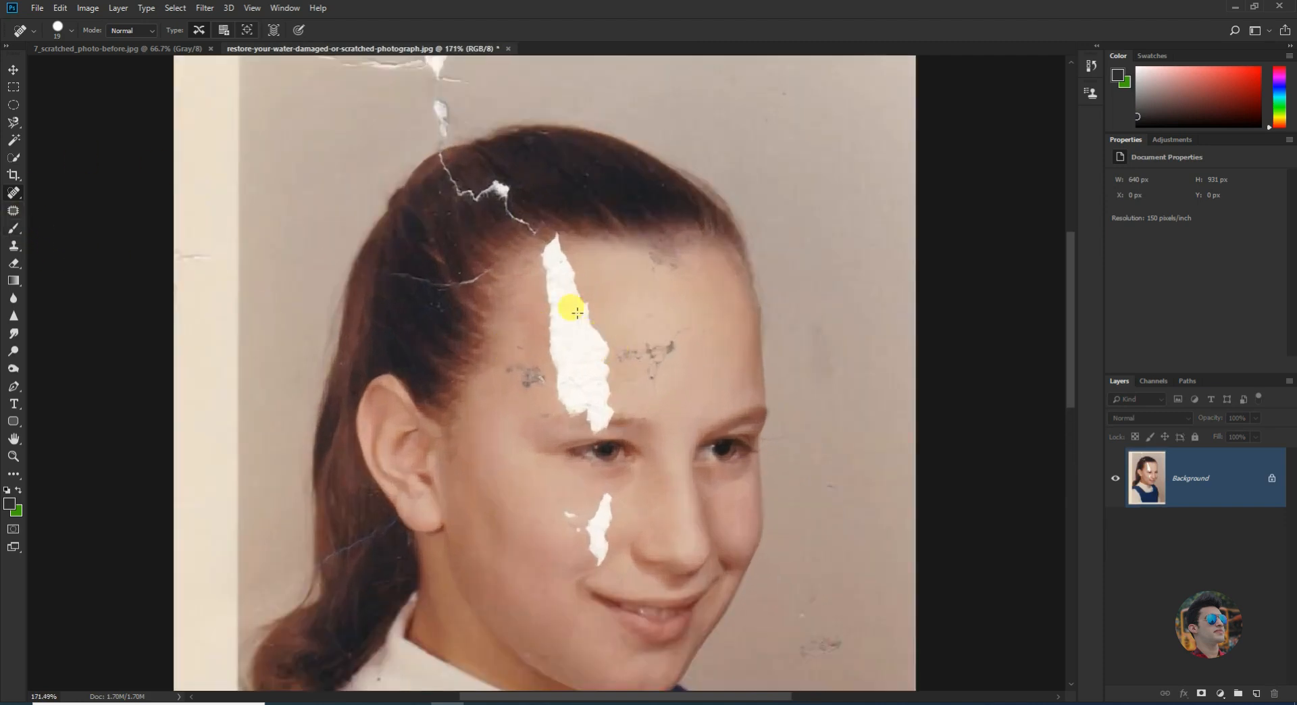
pyautogui.click(1271, 478)
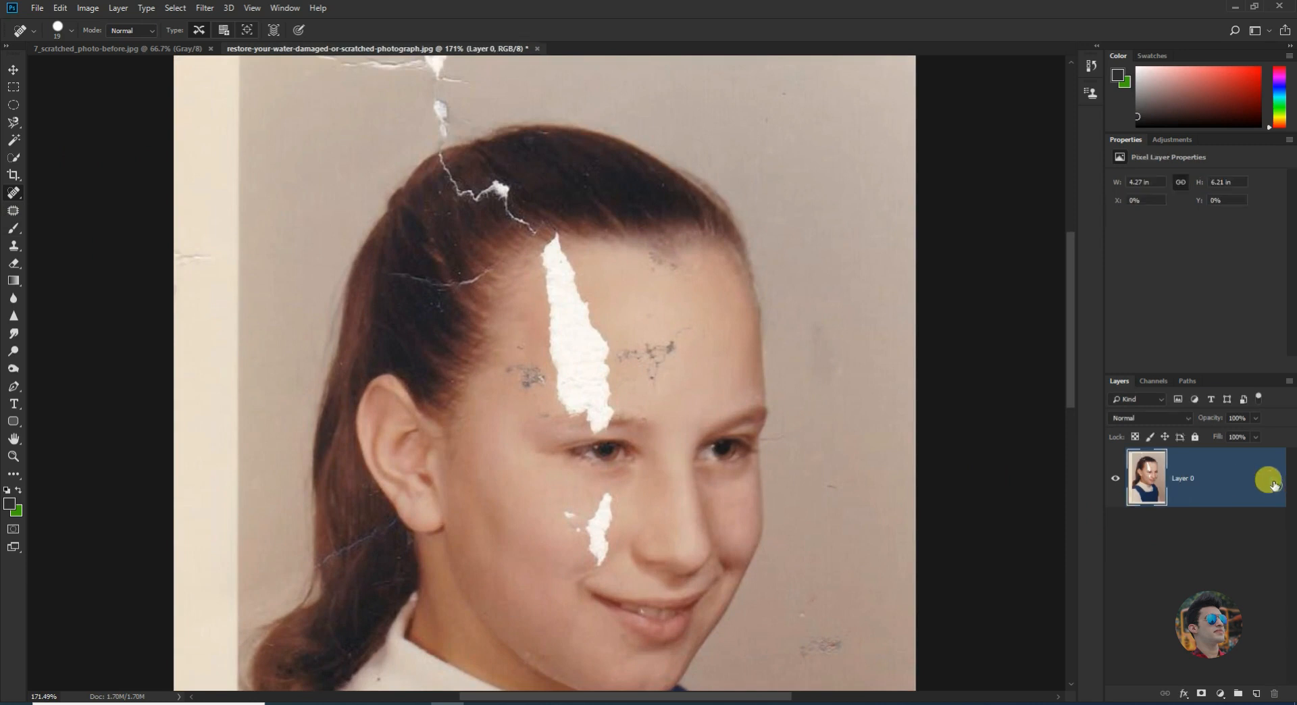
# Try to heal the white tear on the girl's forehead with the Spot Healing Brush, then switch to the Healing Brush
pyautogui.moveTo(593, 340)
pyautogui.mouseDown()
pyautogui.moveTo(549, 335)
pyautogui.moveTo(575, 331)
pyautogui.moveTo(562, 354)
pyautogui.mouseUp()
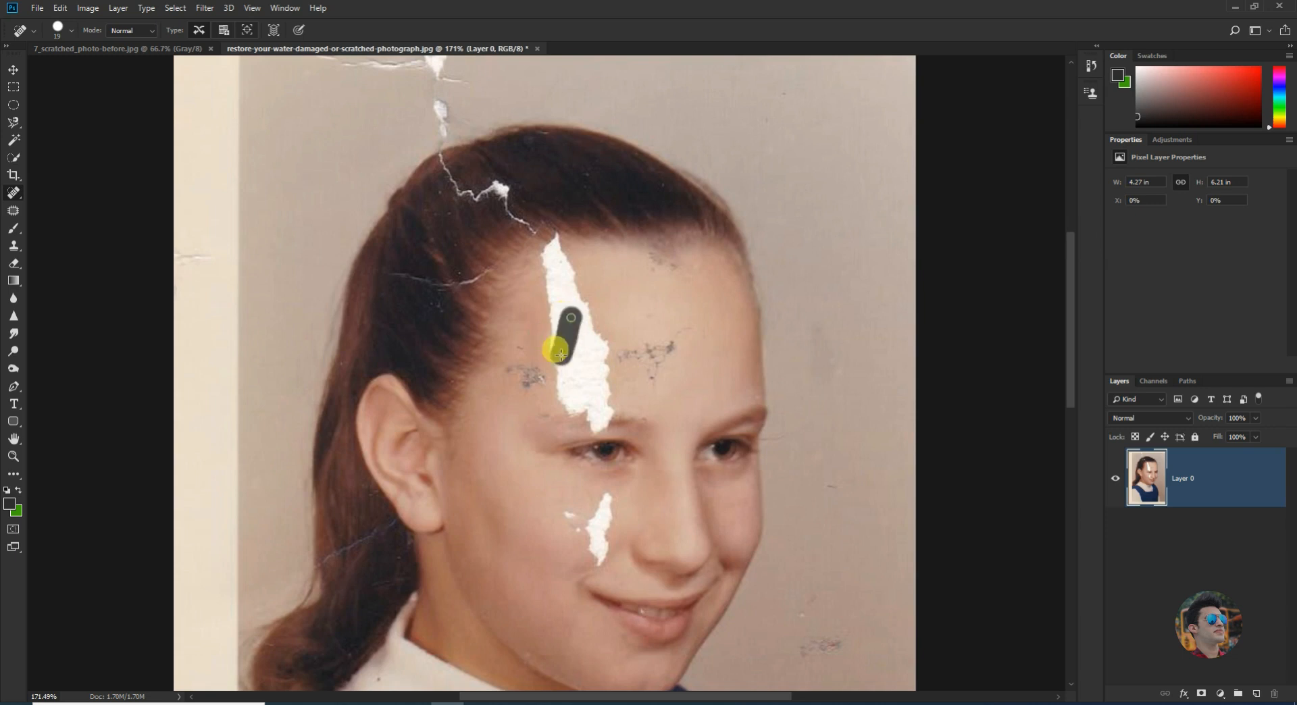
pyautogui.rightClick(14, 200)
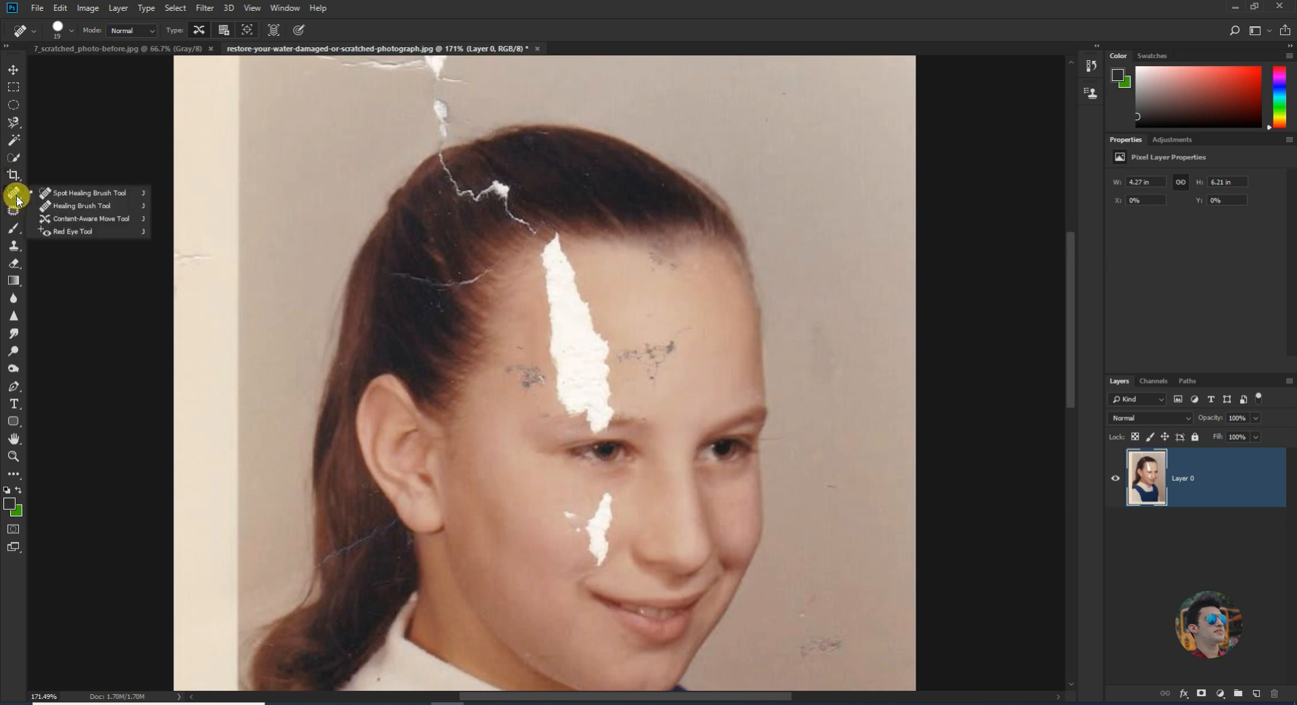
pyautogui.click(79, 205)
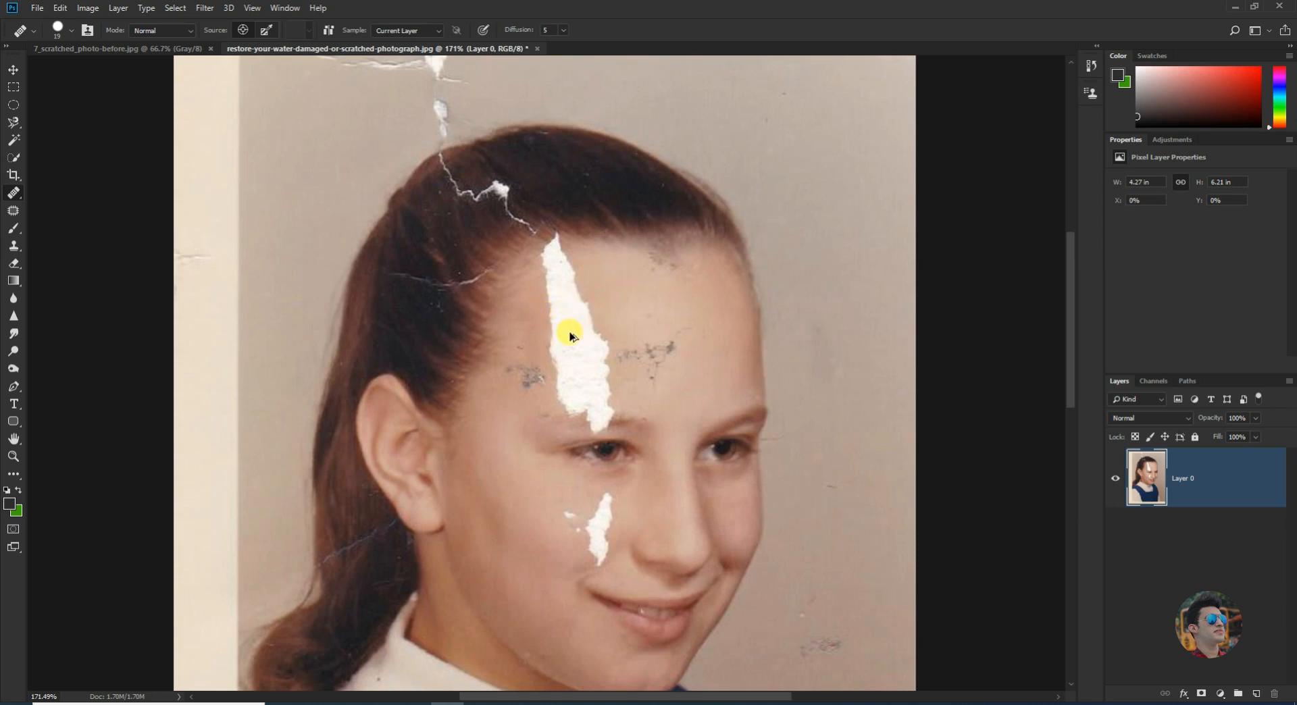
# Try to patch the middle of the white forehead tear with nearby skin, undoing the patch and clearing the selection
pyautogui.click(14, 214)
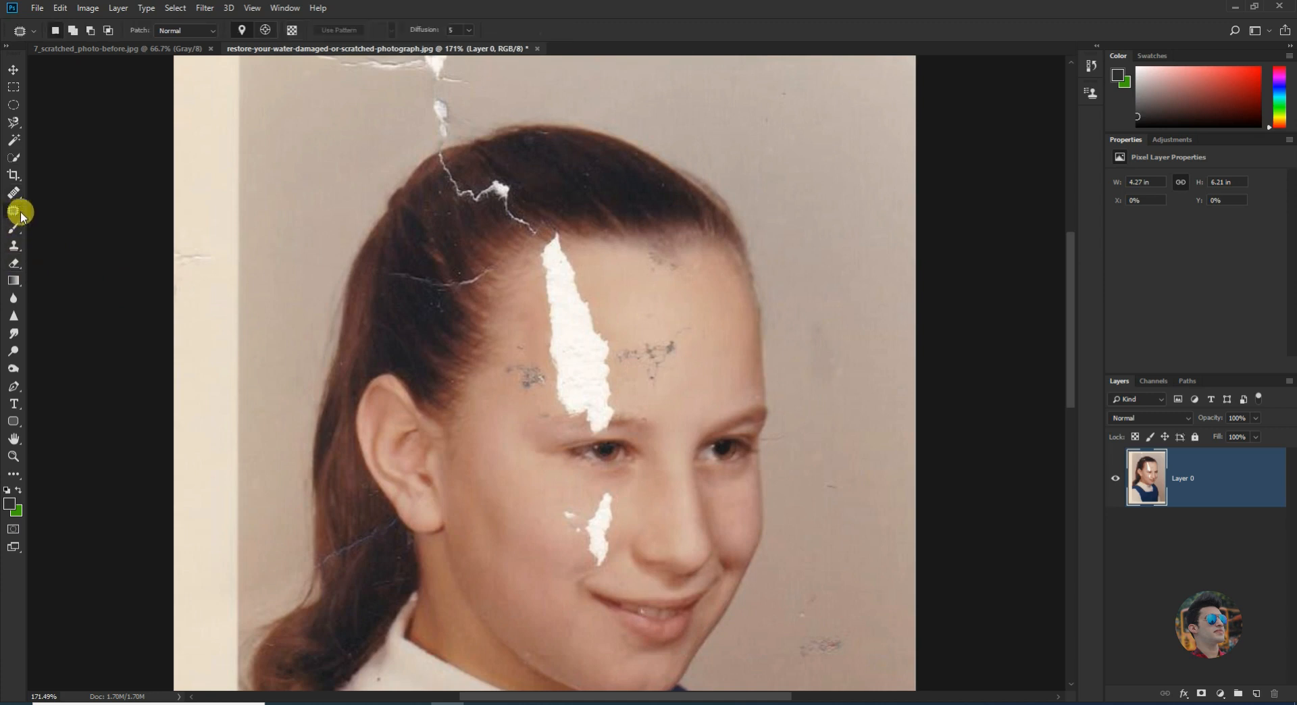
pyautogui.moveTo(594, 308); pyautogui.dragTo(574, 268)
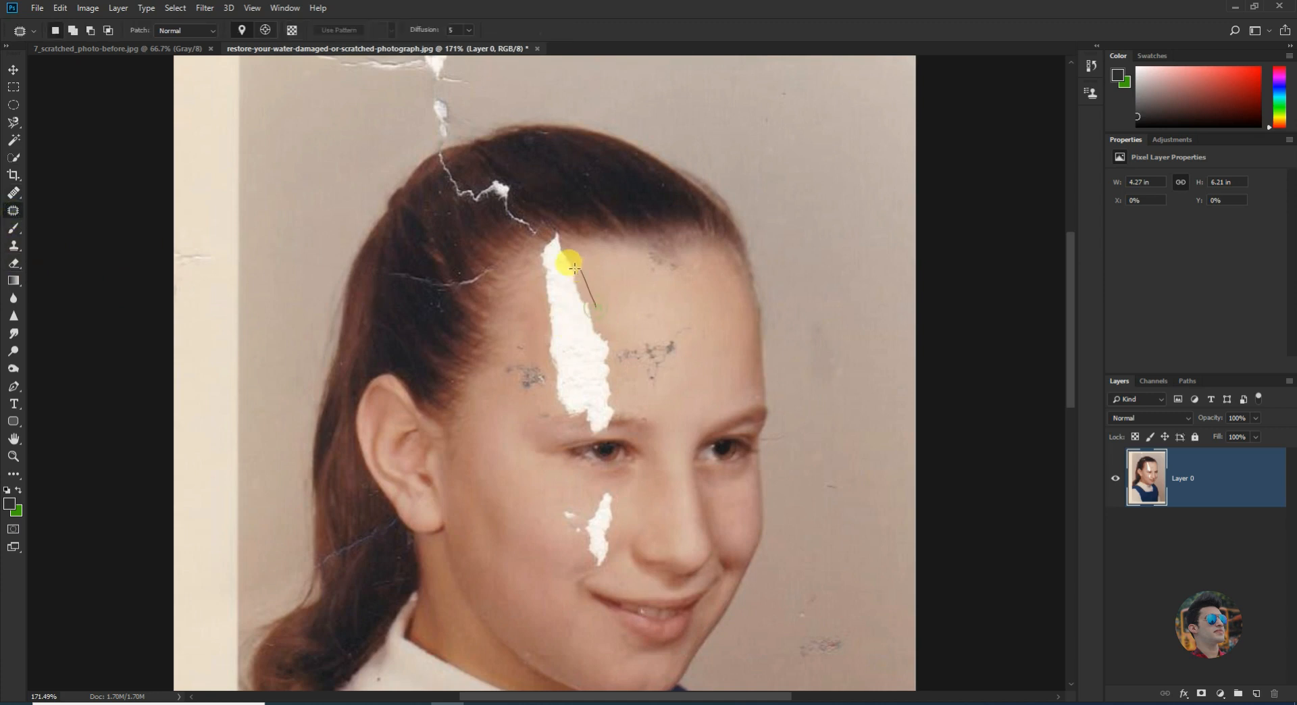
pyautogui.moveTo(603, 356)
pyautogui.mouseDown()
pyautogui.moveTo(595, 303)
pyautogui.moveTo(618, 323)
pyautogui.moveTo(655, 310)
pyautogui.mouseUp()
pyautogui.hotkey('ctrl', 'd')
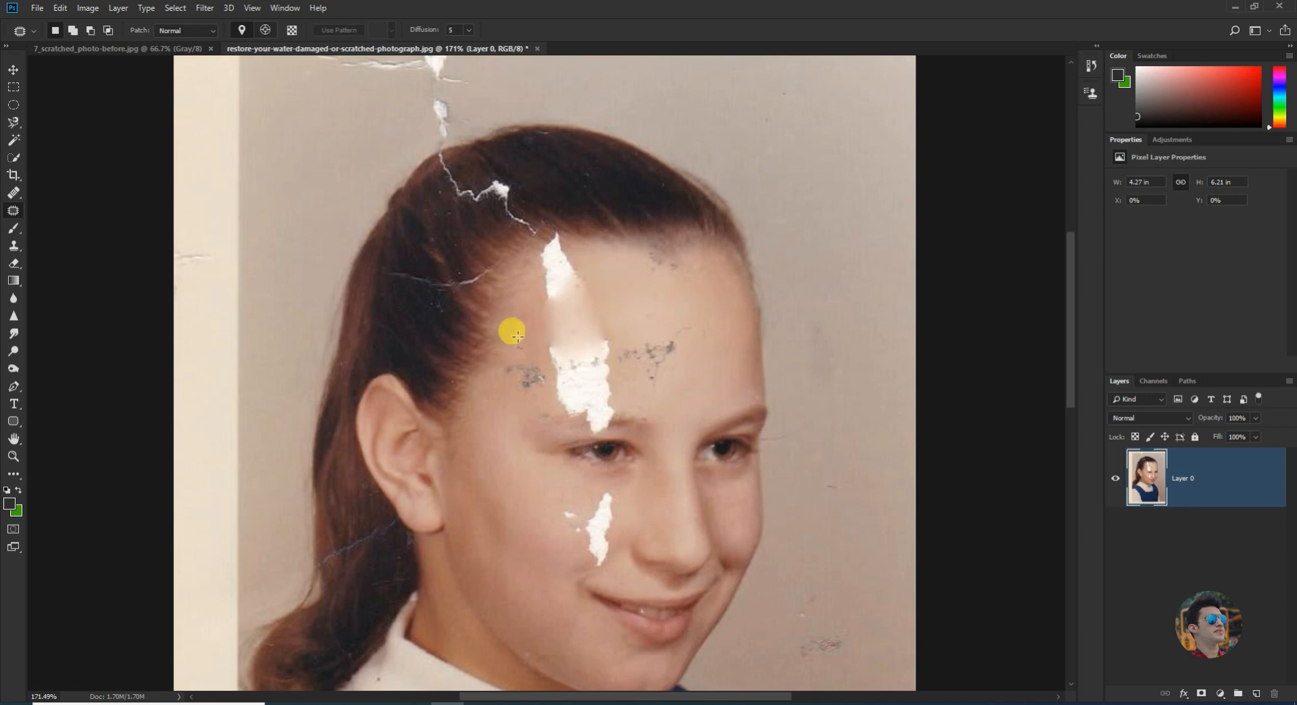
pyautogui.moveTo(592, 309)
pyautogui.mouseDown()
pyautogui.moveTo(591, 377)
pyautogui.moveTo(584, 330)
pyautogui.moveTo(558, 341)
pyautogui.moveTo(551, 267)
pyautogui.moveTo(589, 349)
pyautogui.moveTo(578, 327)
pyautogui.moveTo(653, 319)
pyautogui.mouseUp()
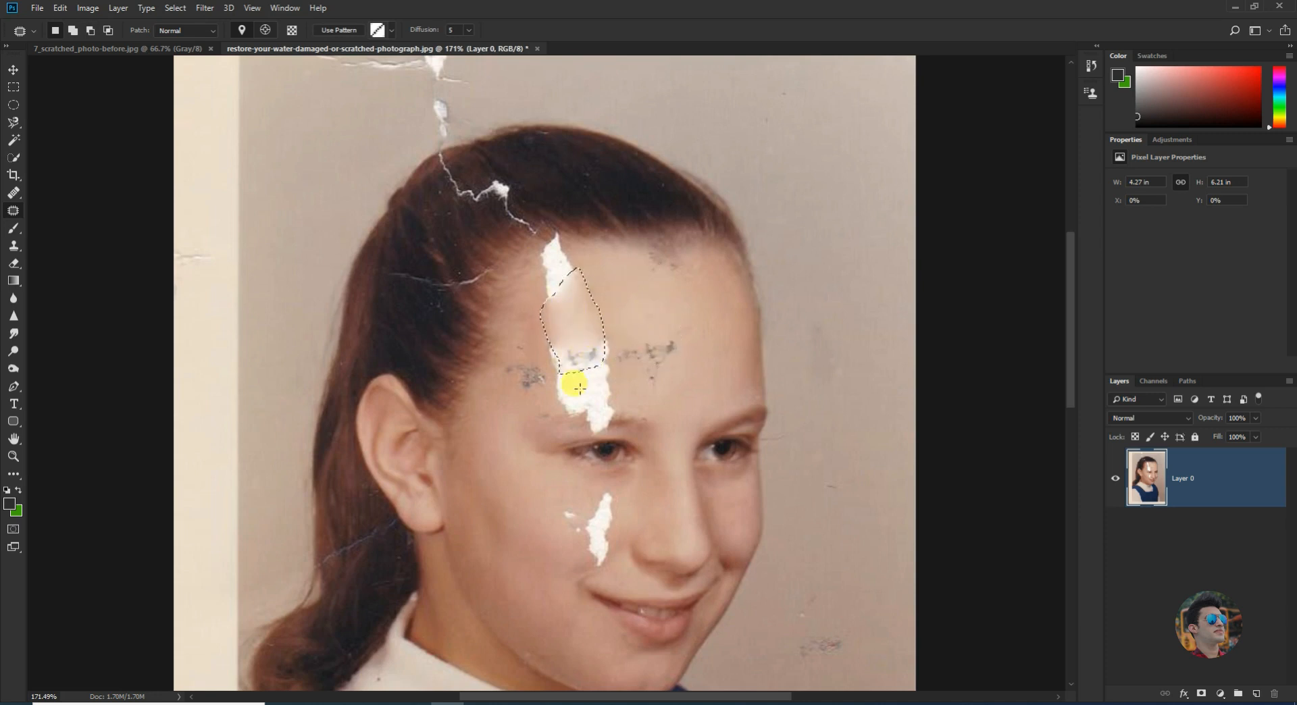
pyautogui.hotkey('ctrl', 'z')
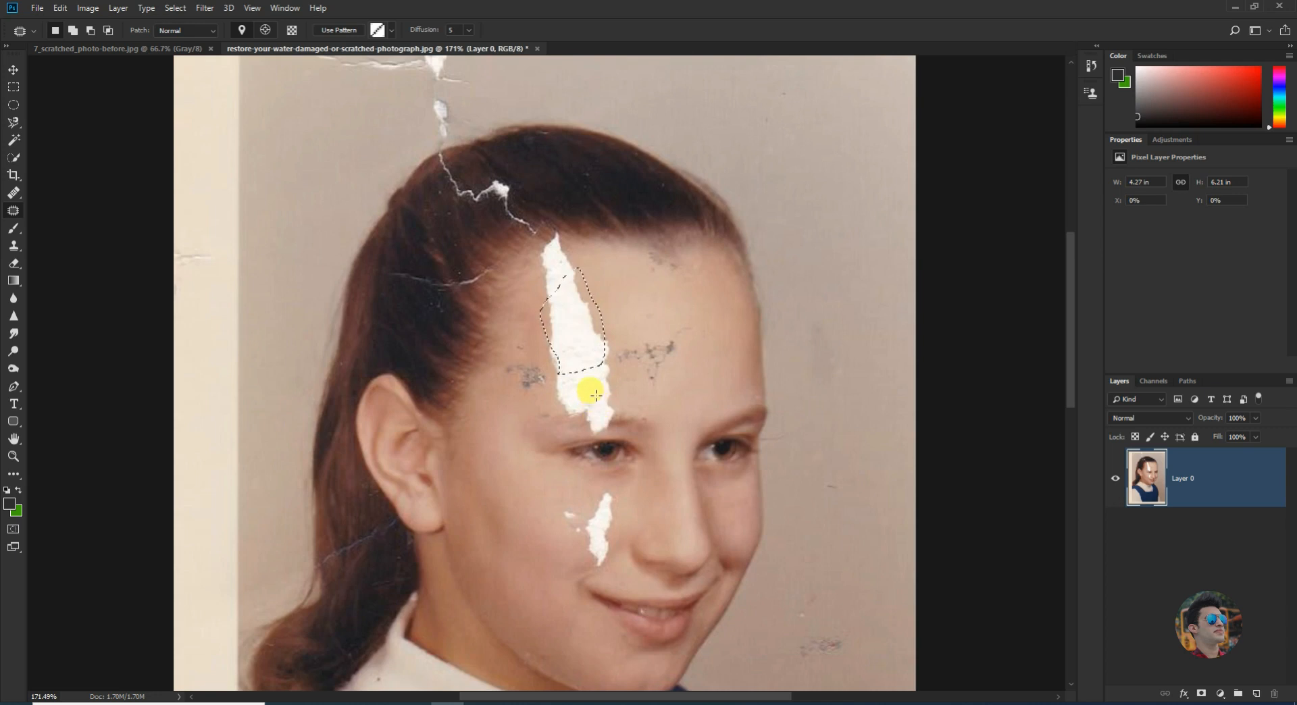
pyautogui.hotkey('ctrl', 'd')
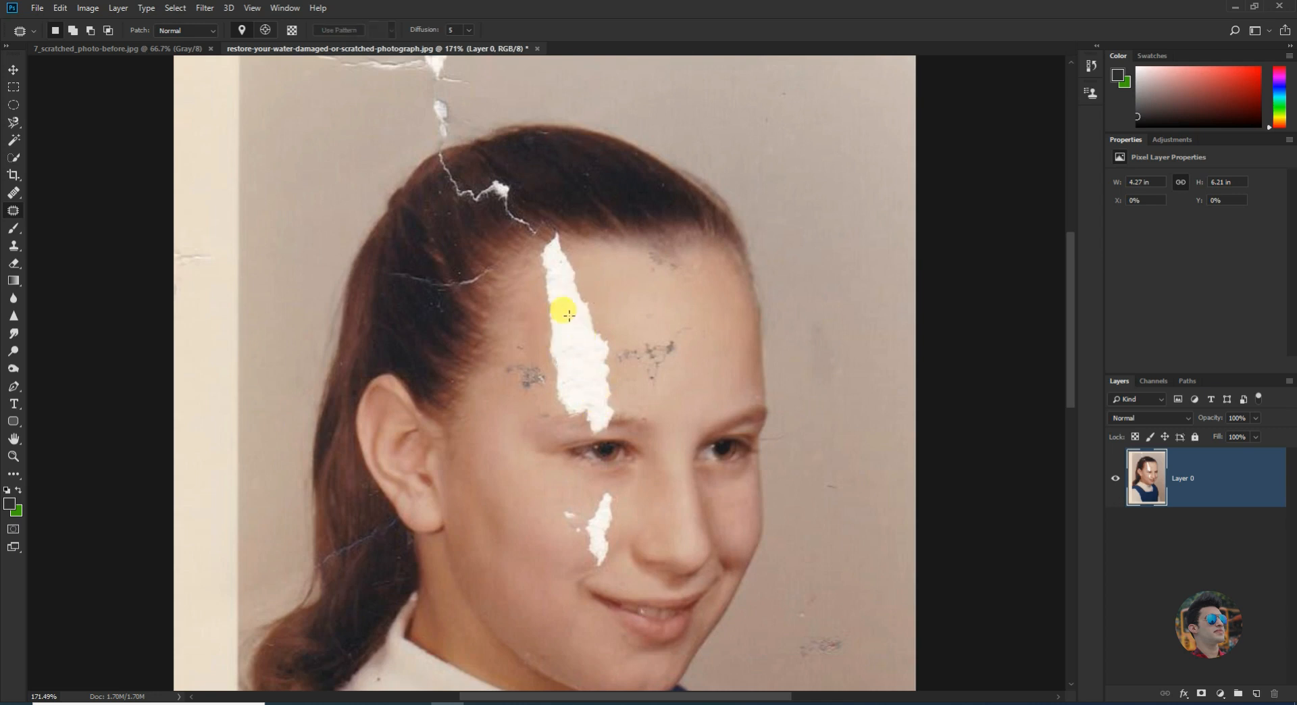
# Clone clean forehead skin over the middle of the white tear with the Clone Stamp
pyautogui.scroll(-2, 596, 530)
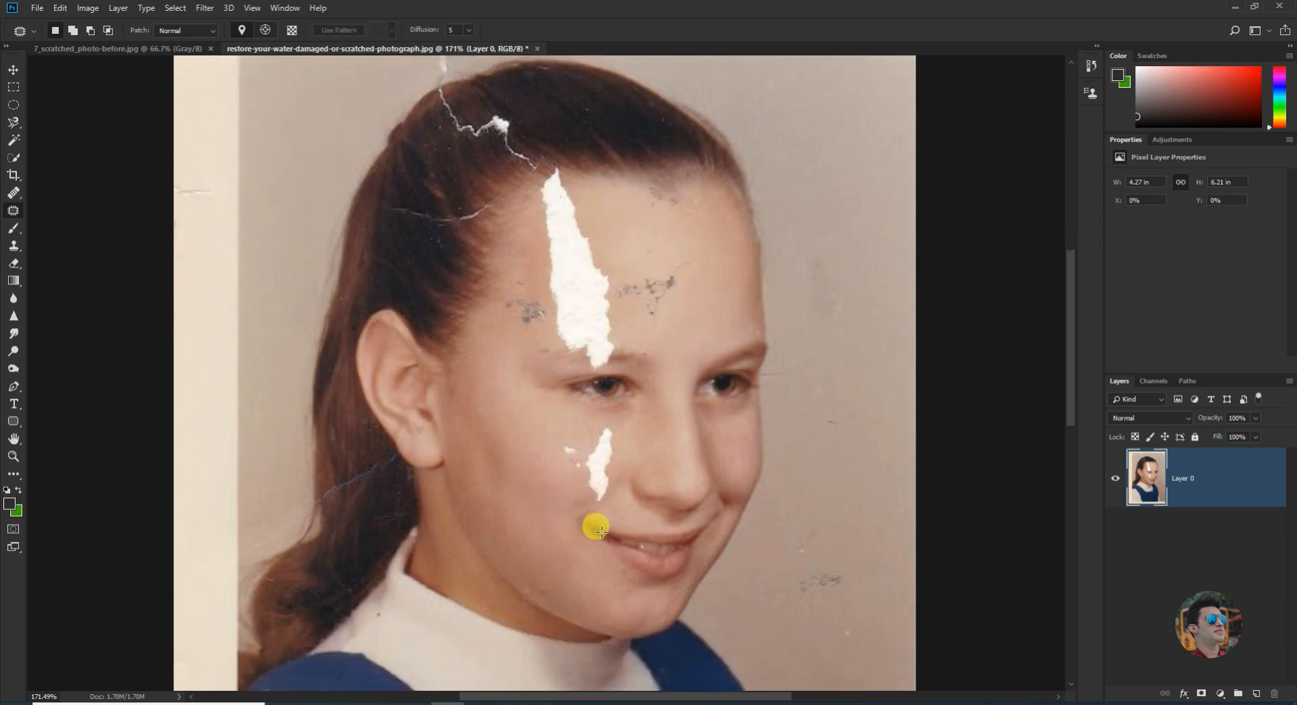
pyautogui.scroll(3, 594, 520)
pyautogui.click(13, 245)
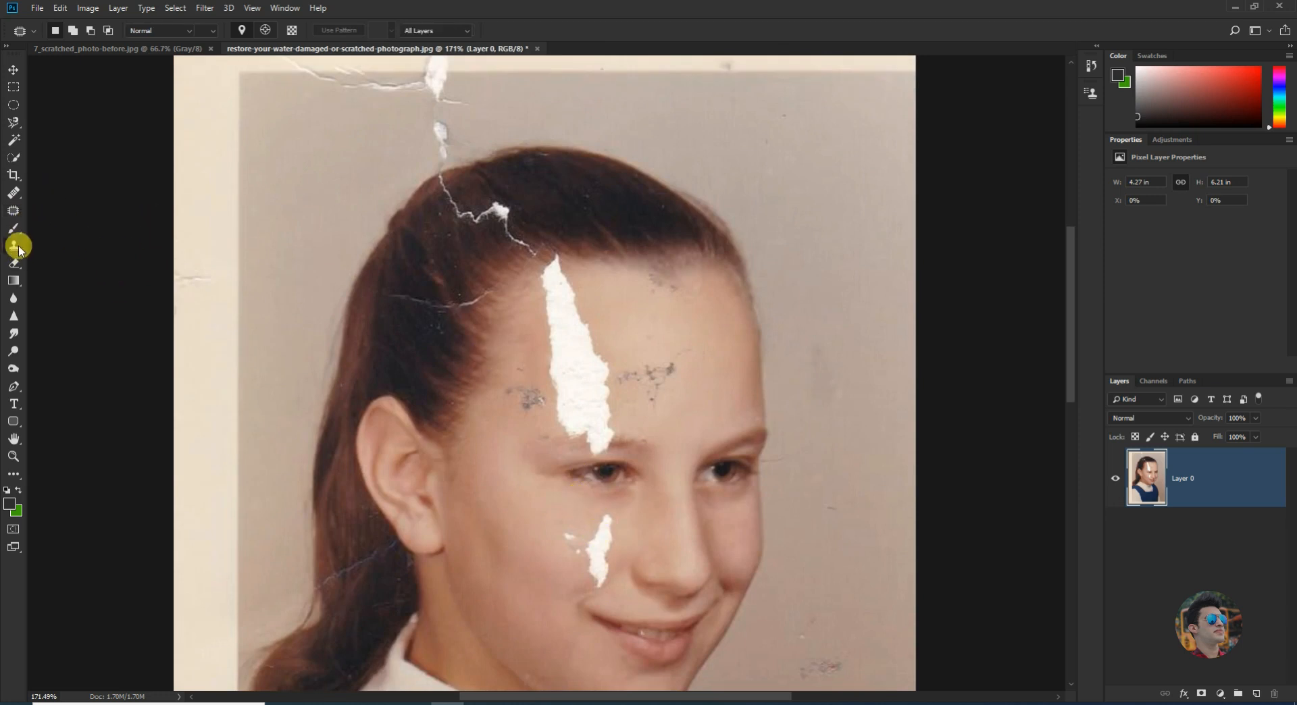
pyautogui.keyDown('alt'); pyautogui.click(620, 335); pyautogui.keyUp('alt')
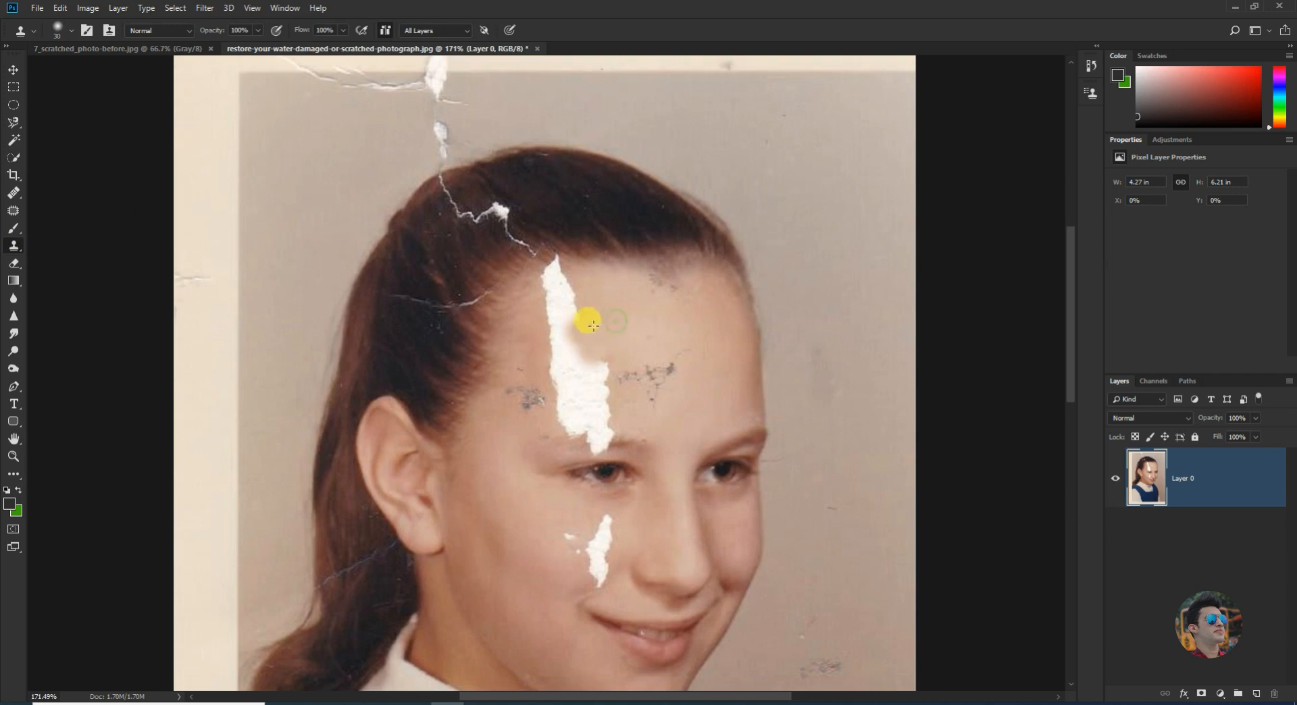
pyautogui.moveTo(579, 333)
pyautogui.mouseDown()
pyautogui.moveTo(607, 355)
pyautogui.moveTo(592, 378)
pyautogui.moveTo(608, 328)
pyautogui.moveTo(578, 303)
pyautogui.moveTo(532, 367)
pyautogui.moveTo(540, 332)
pyautogui.moveTo(526, 328)
pyautogui.moveTo(557, 347)
pyautogui.moveTo(536, 309)
pyautogui.moveTo(581, 370)
pyautogui.moveTo(549, 321)
pyautogui.moveTo(594, 352)
pyautogui.moveTo(534, 317)
pyautogui.moveTo(535, 365)
pyautogui.moveTo(520, 299)
pyautogui.mouseUp()
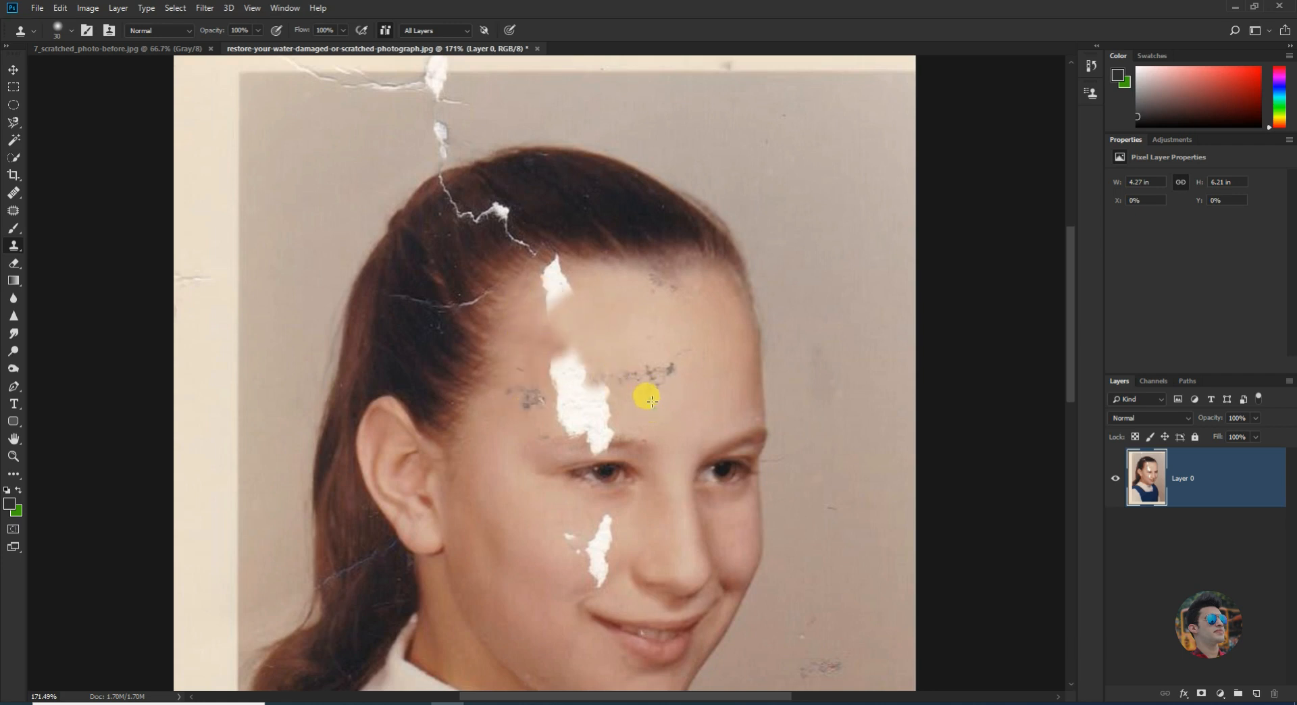
# Clone clean skin over the grey blotches in the middle of the forehead and just below the hairline
pyautogui.keyDown('alt'); pyautogui.click(672, 368); pyautogui.keyUp('alt')
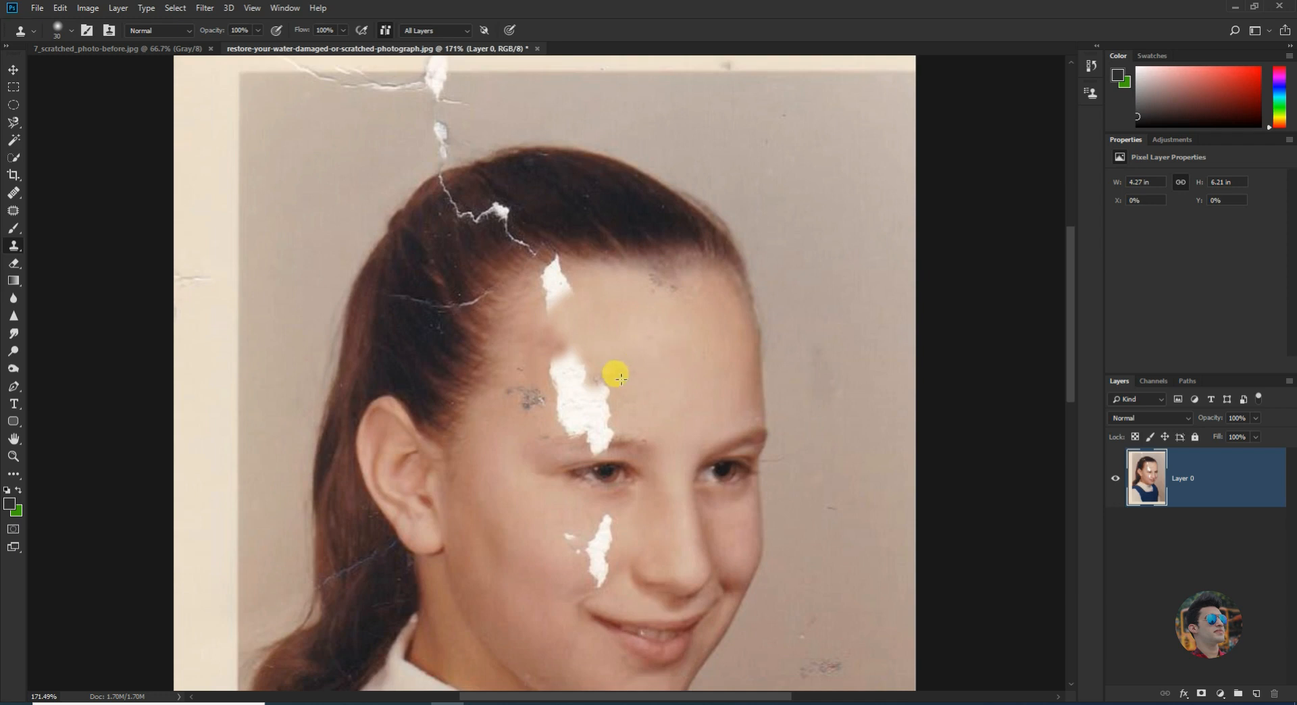
pyautogui.scroll(3, 620, 380)
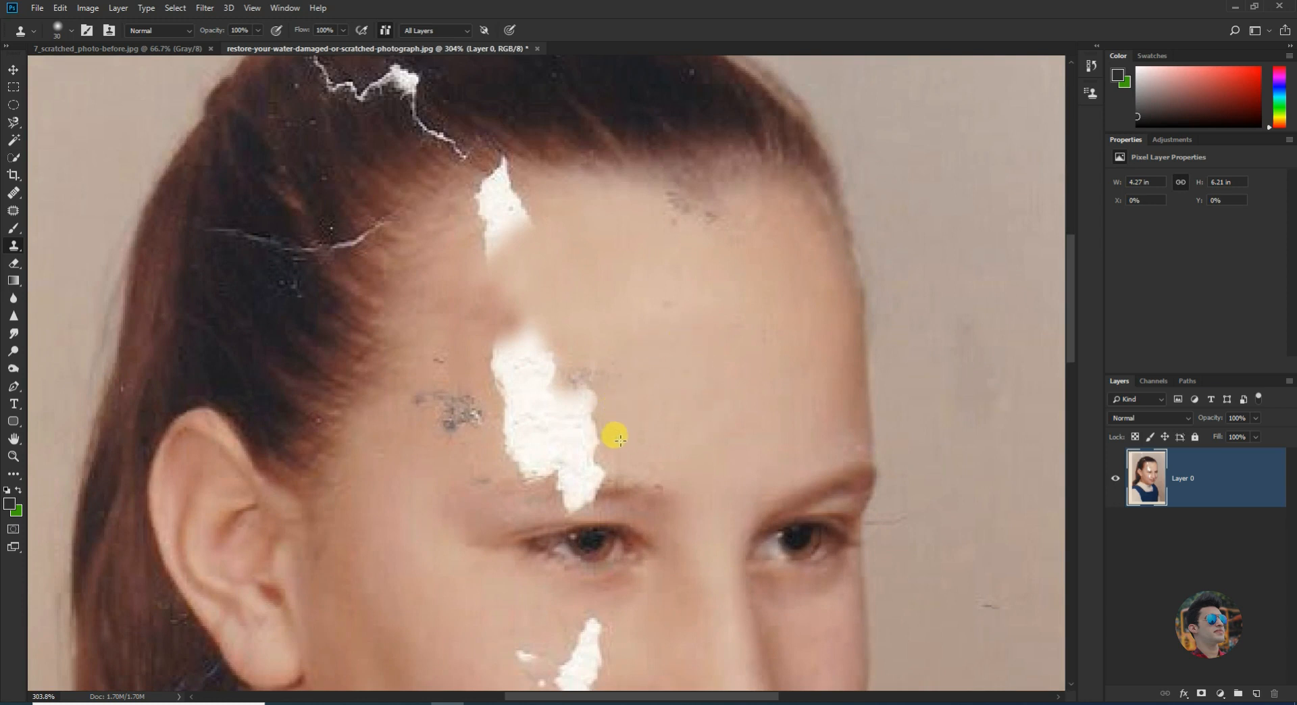
pyautogui.moveTo(609, 401); pyautogui.dragTo(586, 383)
pyautogui.moveTo(665, 312)
pyautogui.mouseDown()
pyautogui.moveTo(662, 301)
pyautogui.moveTo(645, 314)
pyautogui.mouseUp()
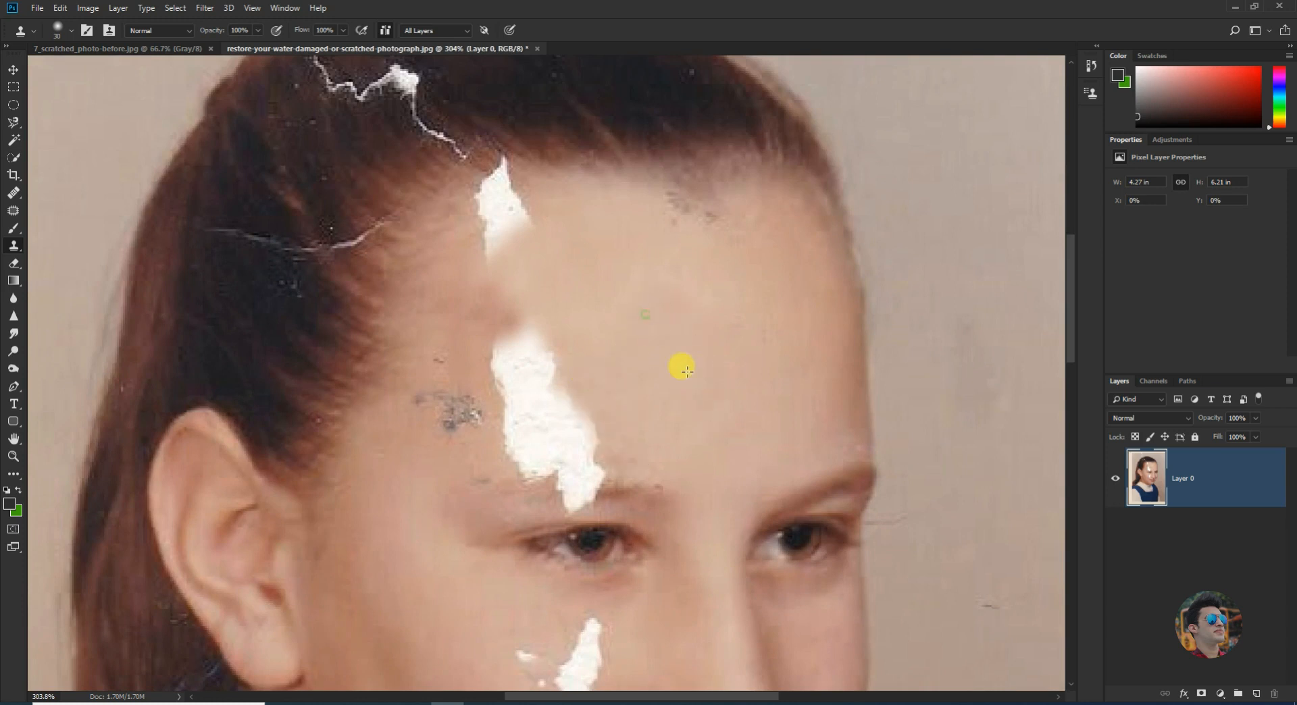
pyautogui.moveTo(662, 212); pyautogui.dragTo(704, 225)
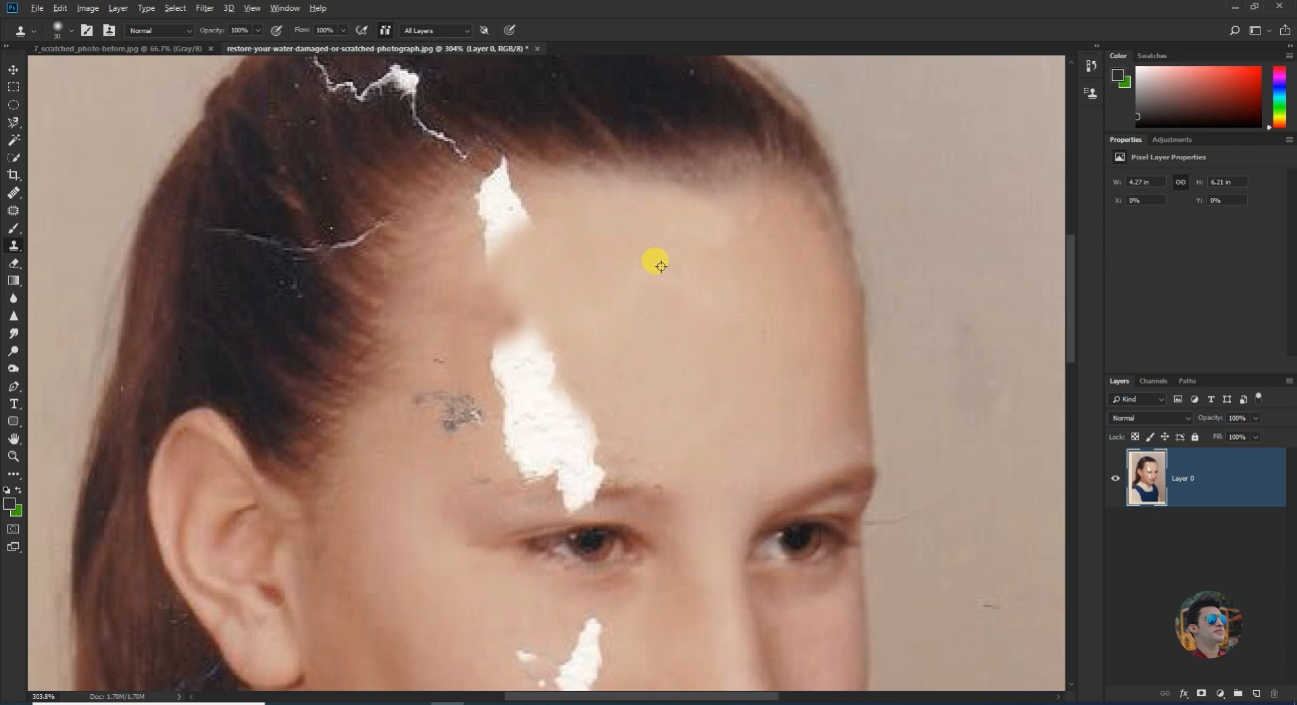
# Clone sampled forehead skin over the blotchy tone transition between the two remaining white tear pieces
pyautogui.scroll(-3, 642, 258)
pyautogui.keyDown('alt'); pyautogui.click(603, 272); pyautogui.keyUp('alt')
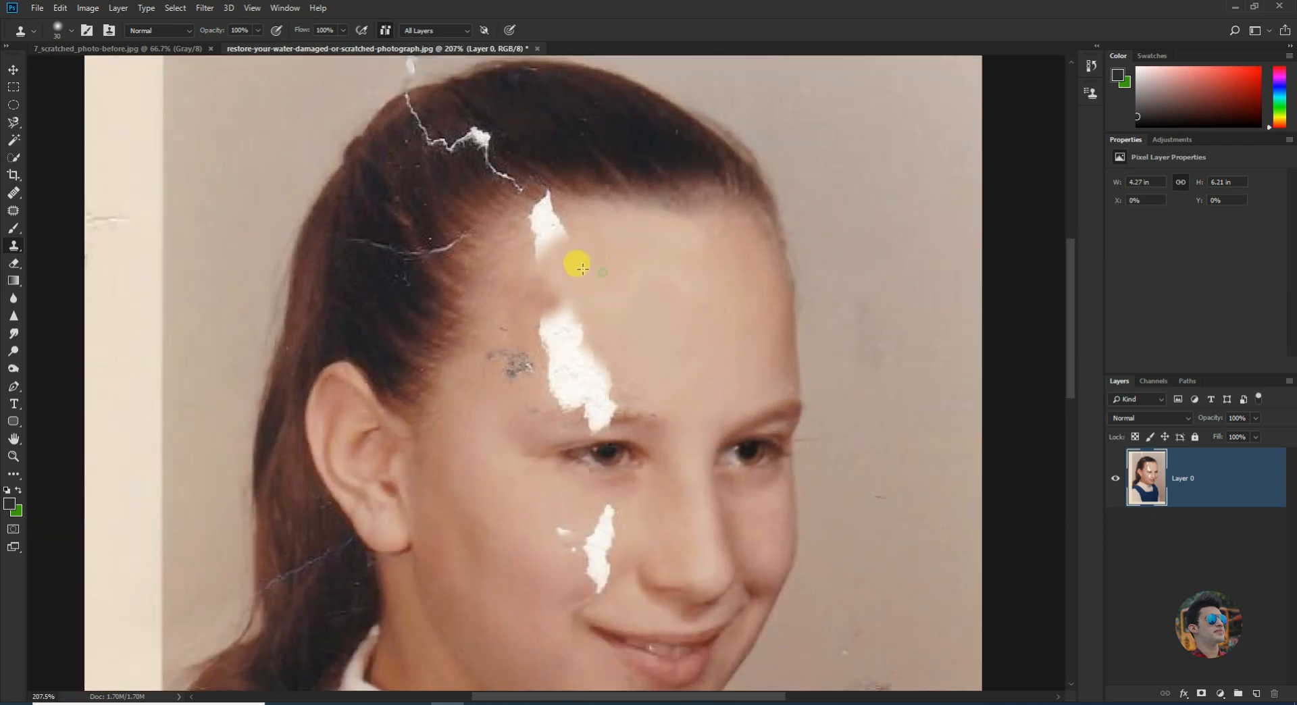
pyautogui.moveTo(563, 259); pyautogui.dragTo(523, 314)
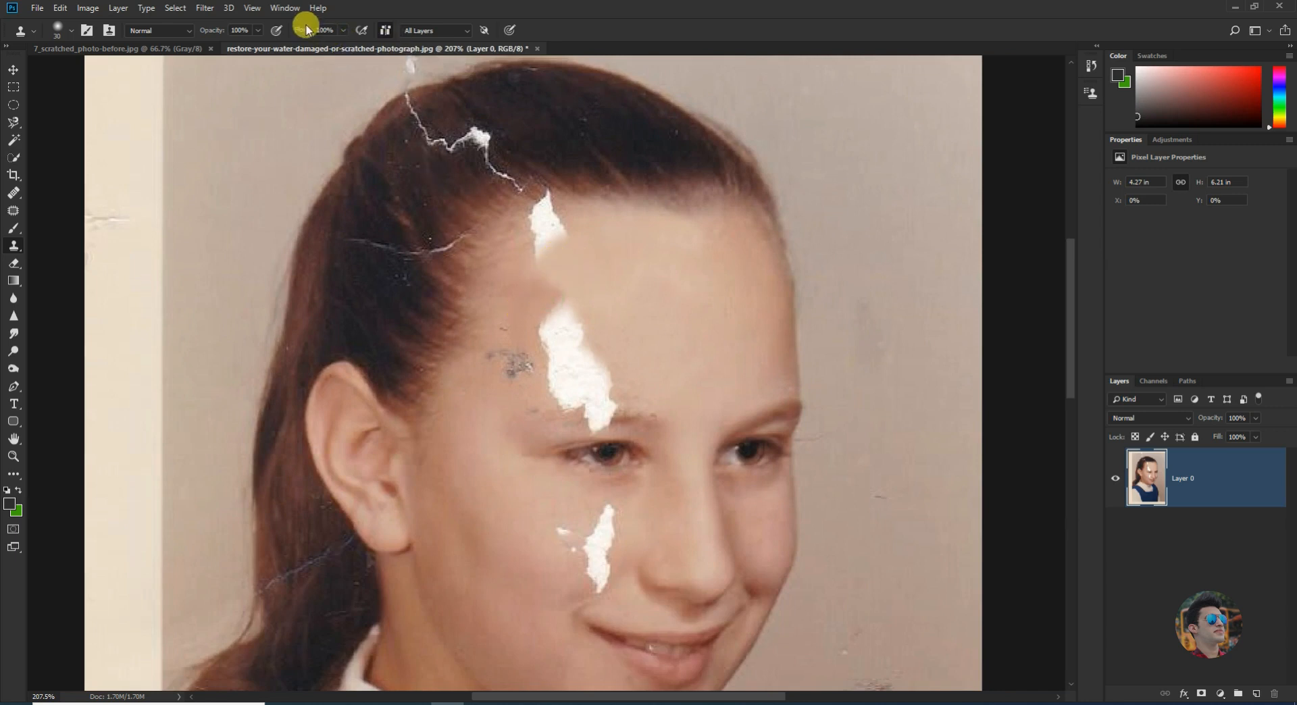
# Lower the Clone Stamp flow to 69% and clone skin over the upper edge of the lower forehead tear
pyautogui.moveTo(303, 33); pyautogui.dragTo(299, 33)
pyautogui.rightClick(660, 257)
pyautogui.moveTo(740, 335)
pyautogui.mouseDown()
pyautogui.moveTo(764, 333)
pyautogui.moveTo(726, 330)
pyautogui.mouseUp()
pyautogui.click(606, 281)
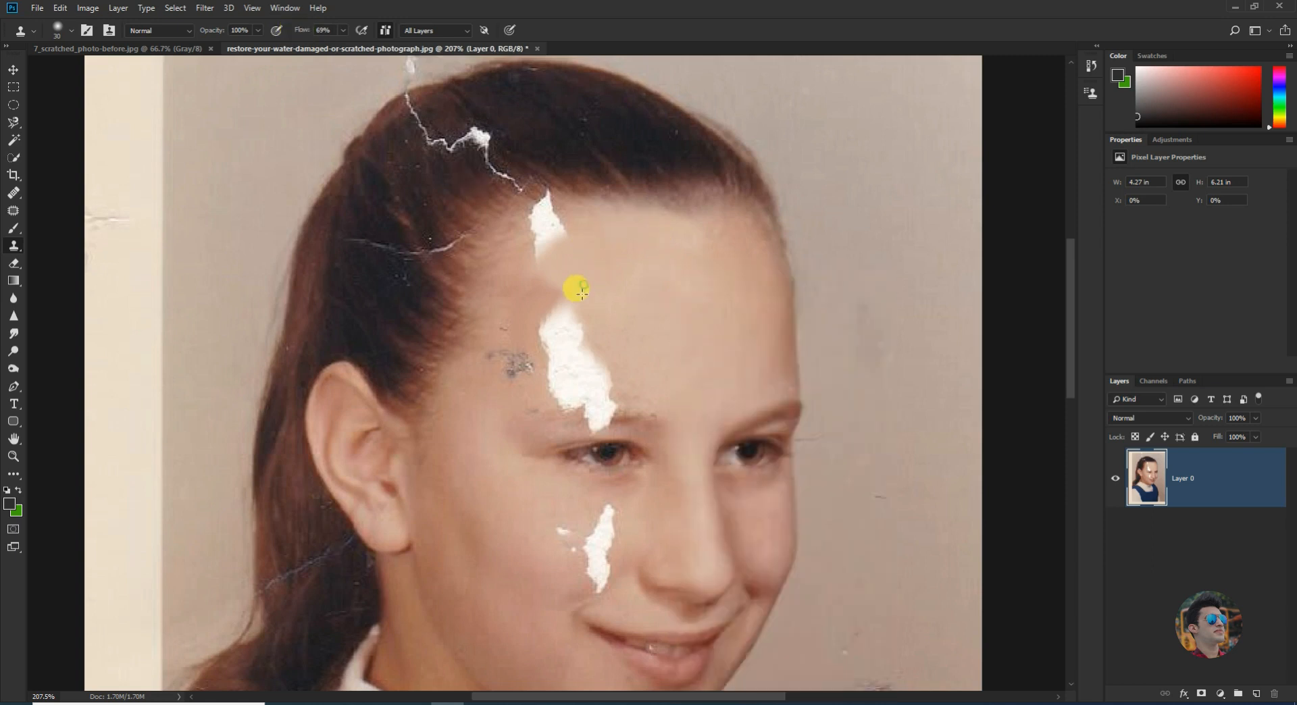
pyautogui.moveTo(567, 309)
pyautogui.mouseDown()
pyautogui.moveTo(525, 323)
pyautogui.moveTo(553, 327)
pyautogui.mouseUp()
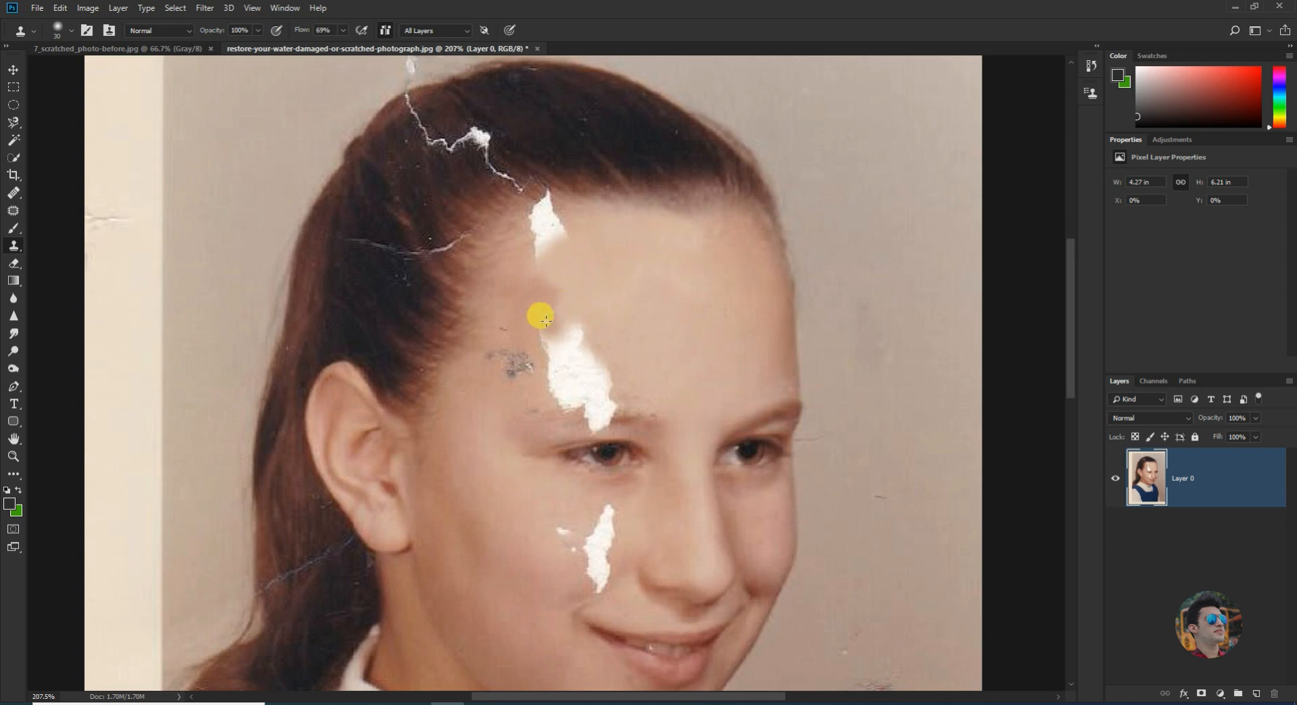
# Reduce the Clone Stamp flow to 11% and softly blend the skin between the two white forehead pieces
pyautogui.rightClick(660, 274)
pyautogui.moveTo(310, 27); pyautogui.dragTo(289, 29)
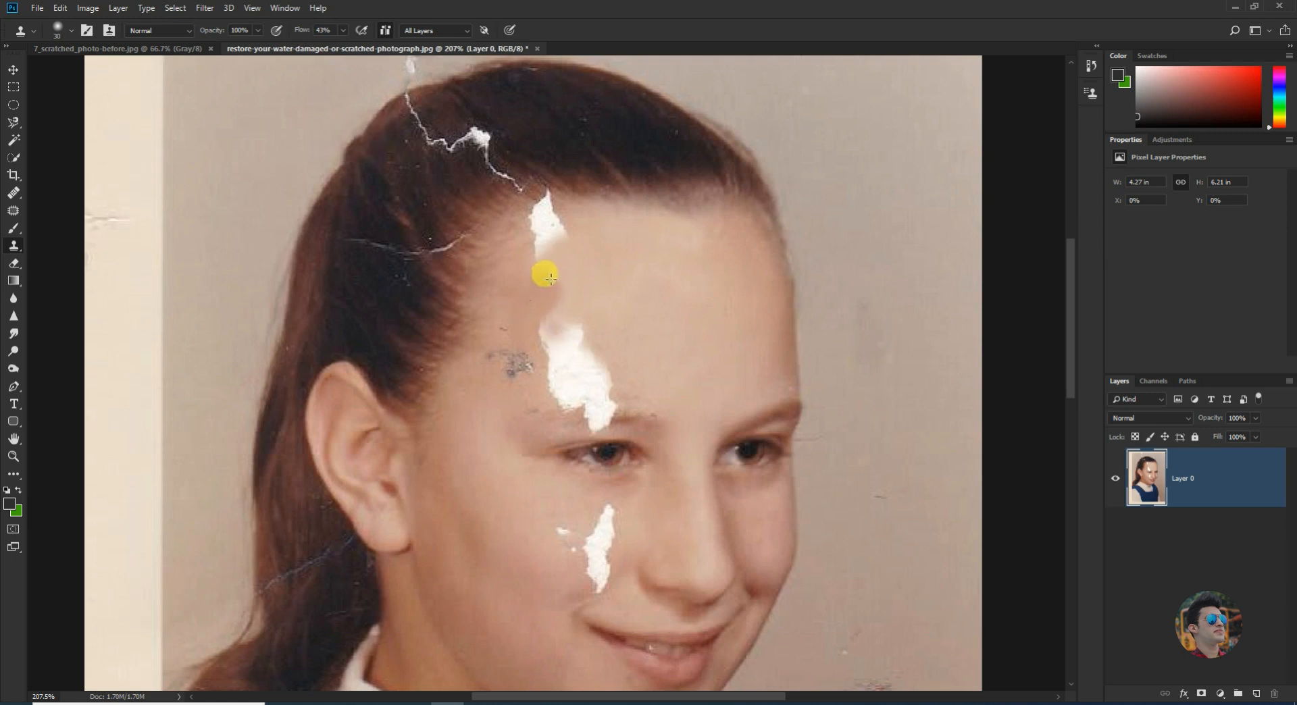
pyautogui.moveTo(304, 32); pyautogui.dragTo(299, 34)
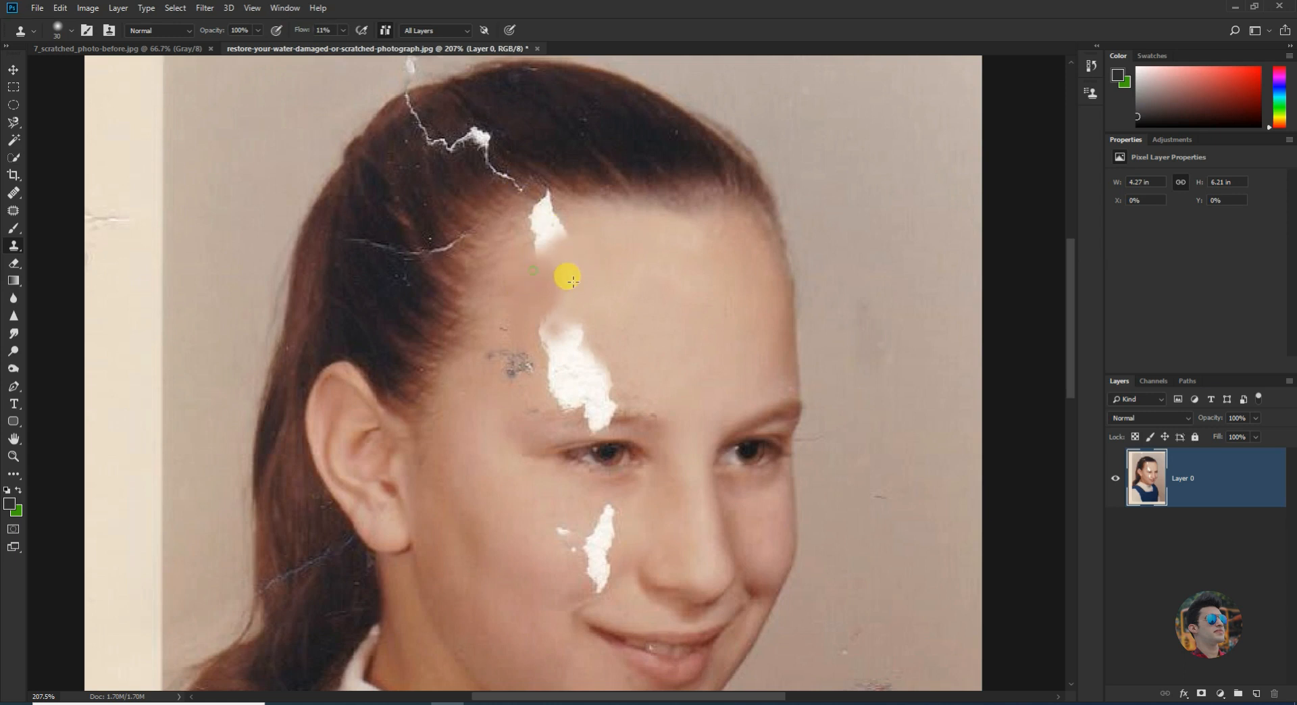
pyautogui.click(537, 327)
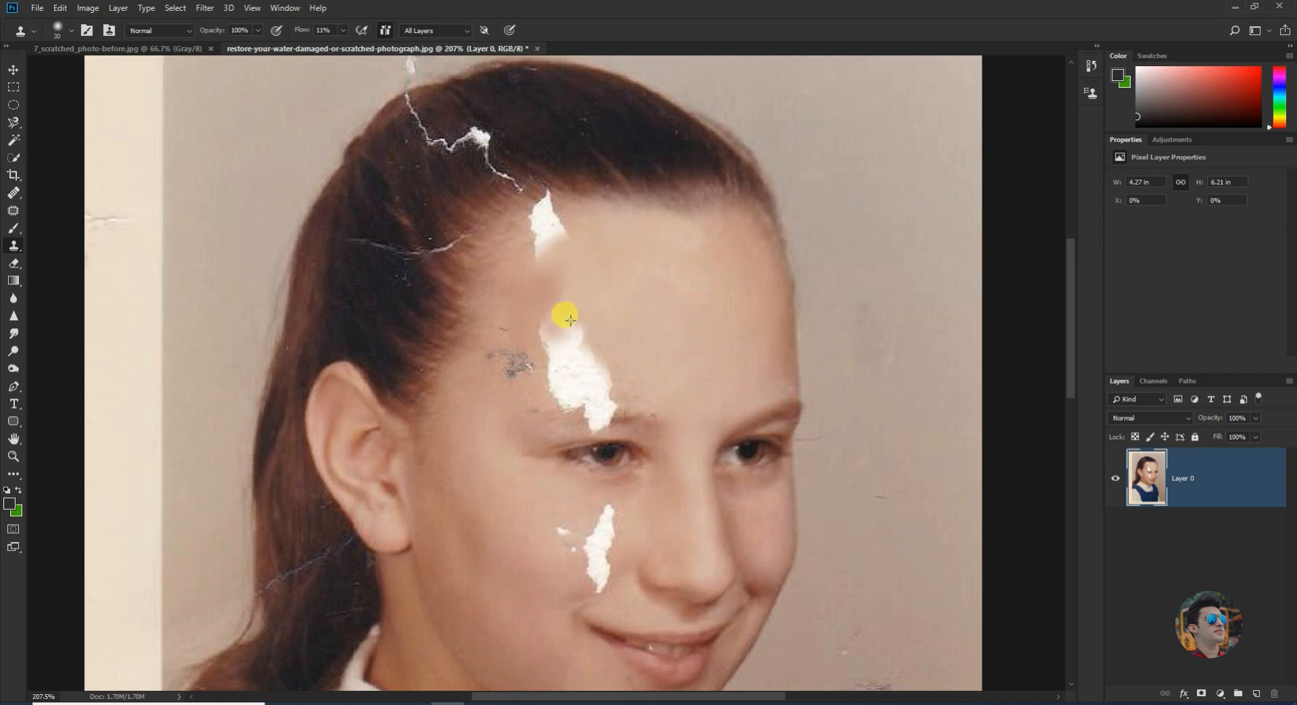
# Clone cheek skin over the small white mark beside the larger white tear under the eye
pyautogui.scroll(-5, 534, 351)
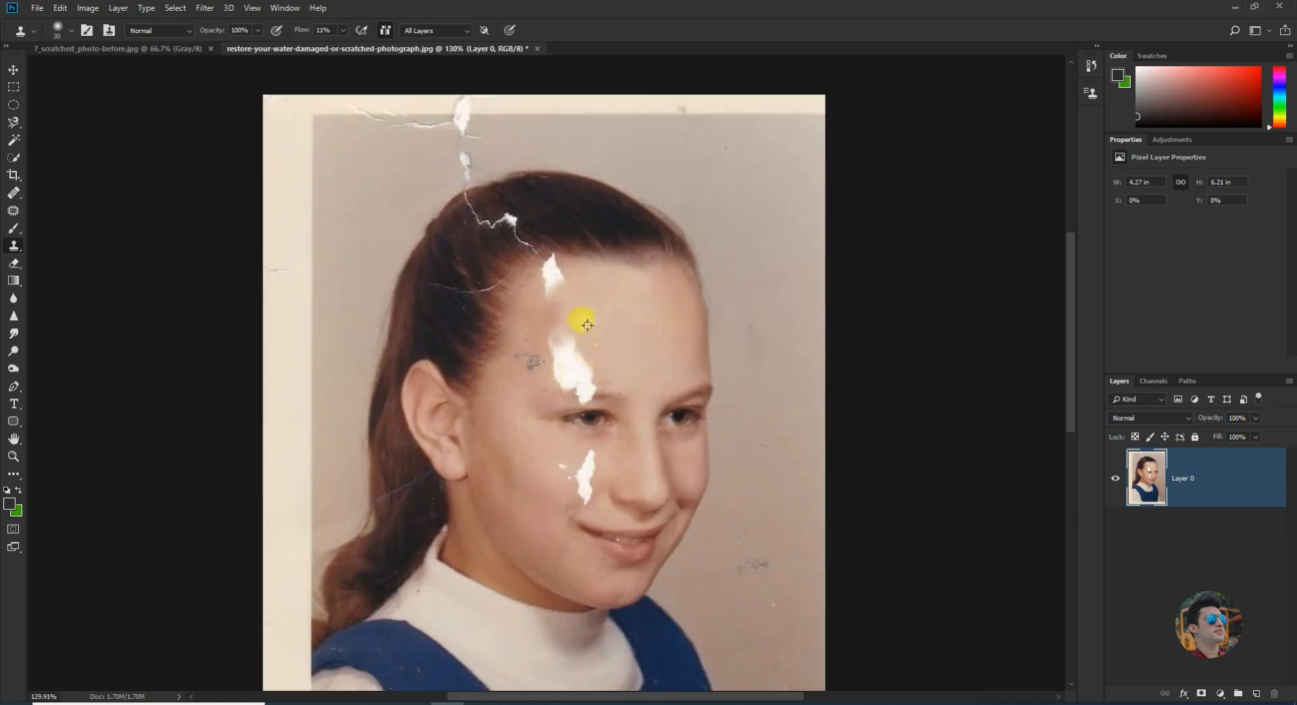
pyautogui.scroll(-2, 588, 419)
pyautogui.scroll(4, 588, 473)
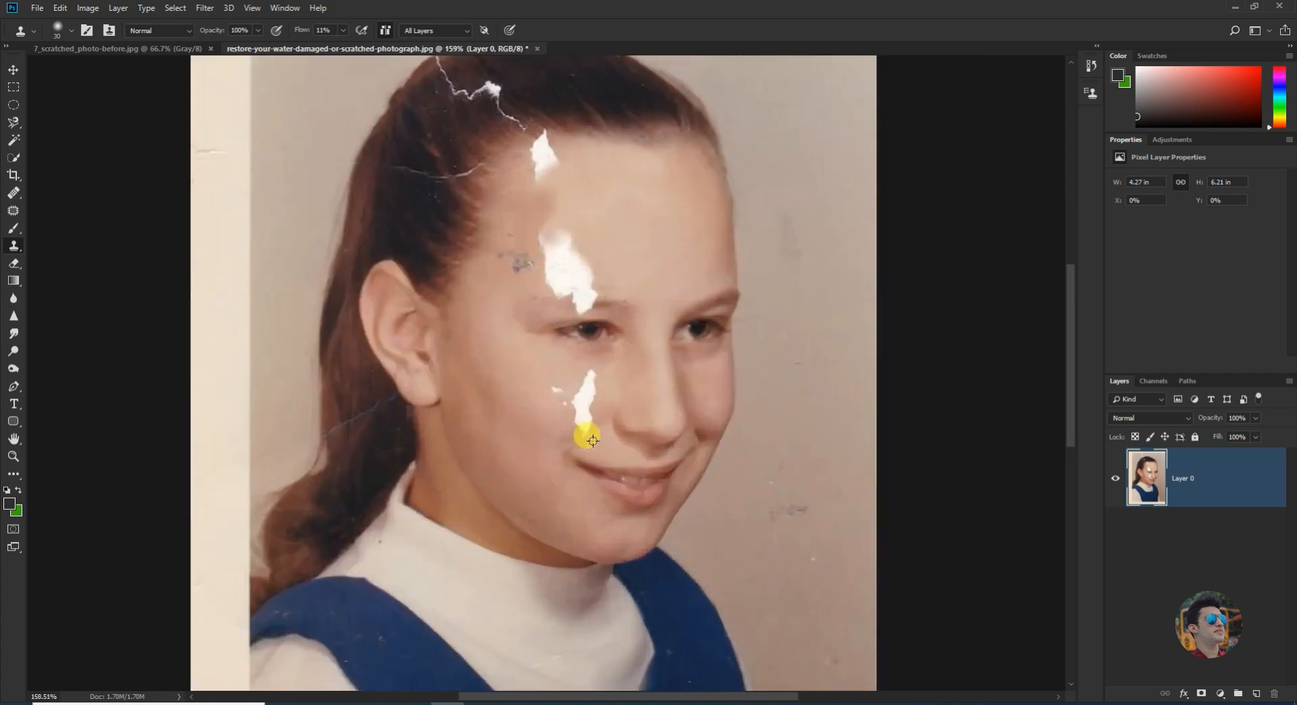
pyautogui.scroll(4, 593, 441)
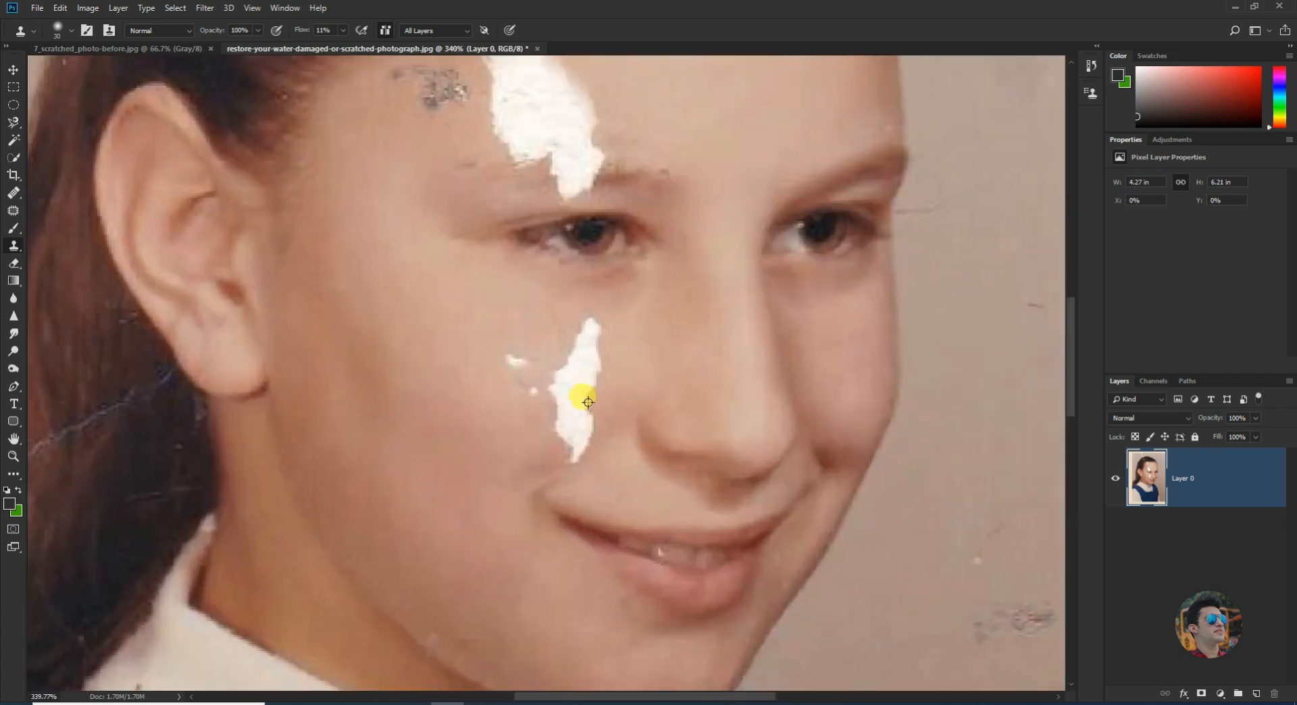
pyautogui.click(514, 362)
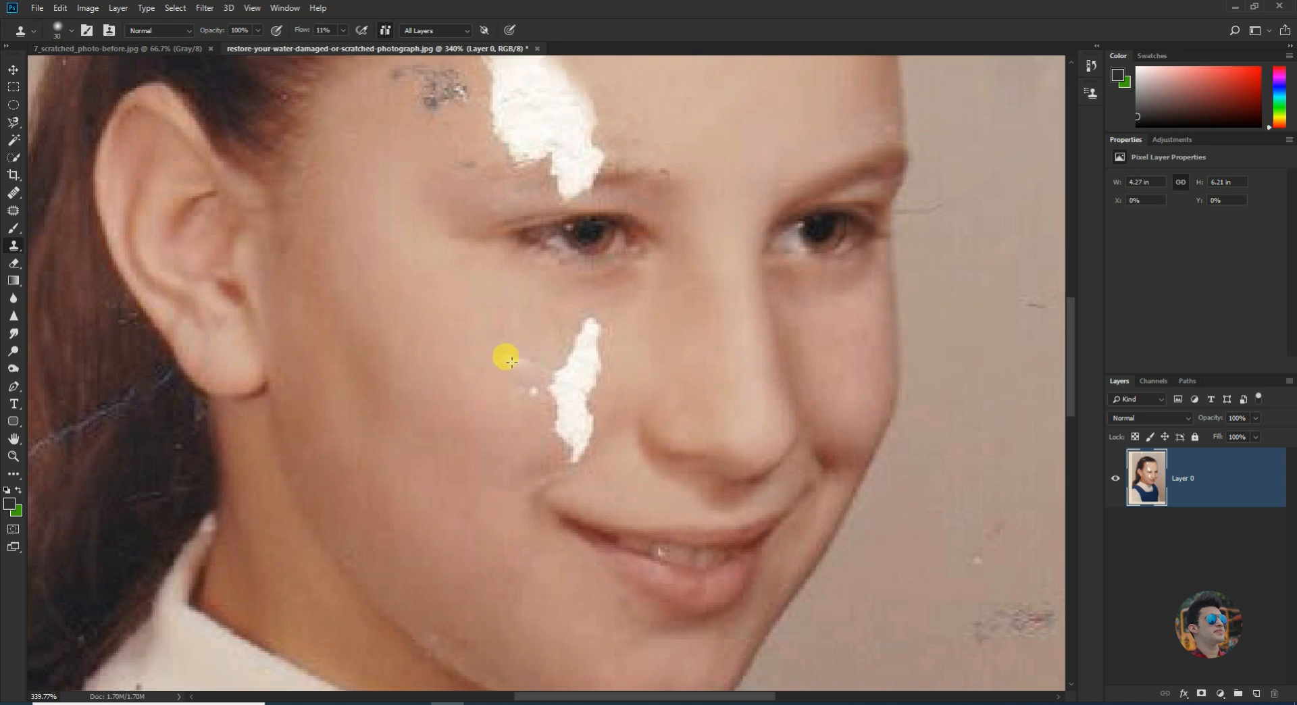
pyautogui.scroll(-5, 512, 363)
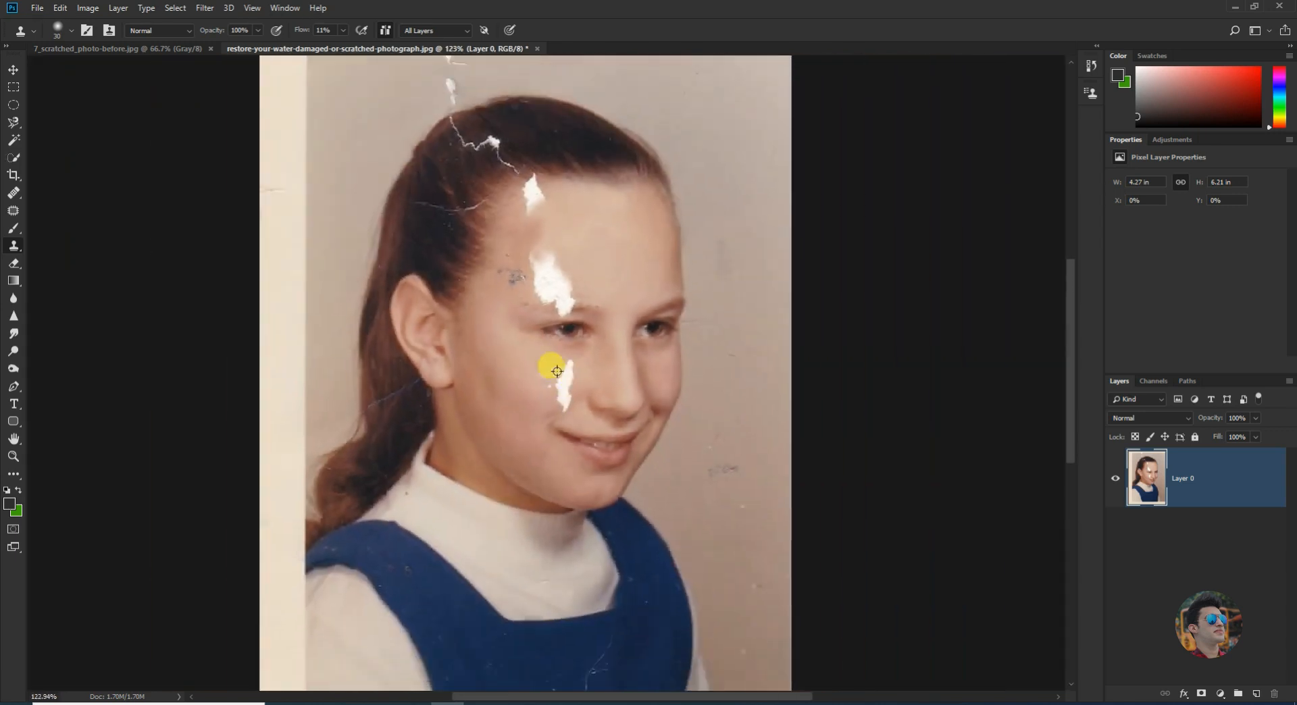
# Raise the Clone Stamp flow to 99% and clone cheek skin over the long white tear below the eye
pyautogui.scroll(3, 557, 371)
pyautogui.moveTo(301, 29); pyautogui.dragTo(324, 30)
pyautogui.scroll(2, 484, 284)
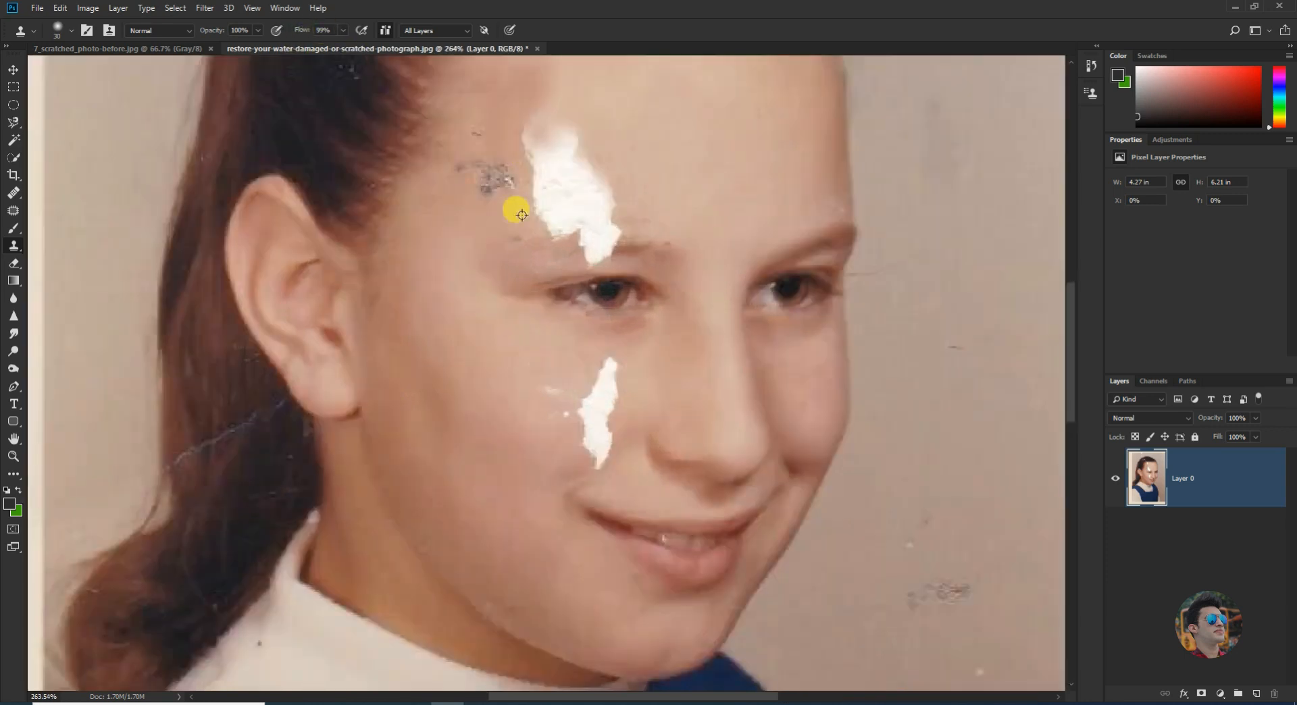
pyautogui.scroll(2, 562, 451)
pyautogui.scroll(1, 563, 451)
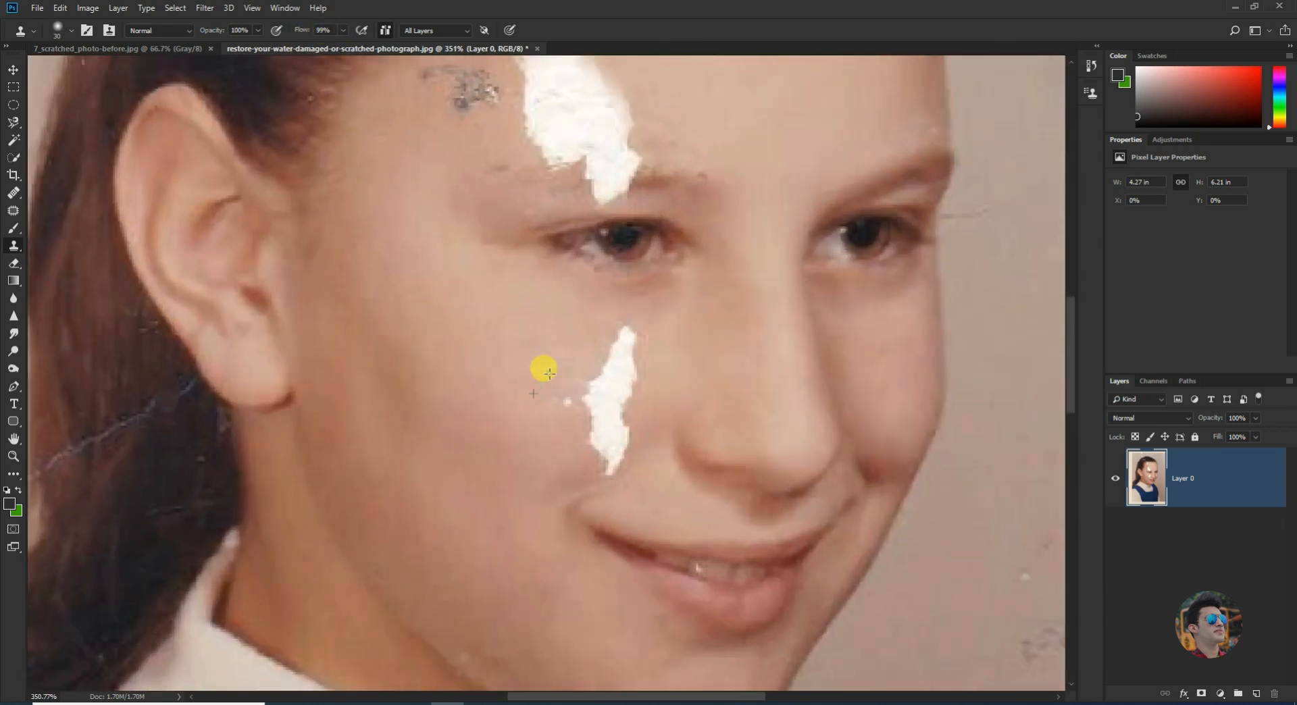
pyautogui.scroll(-3, 534, 354)
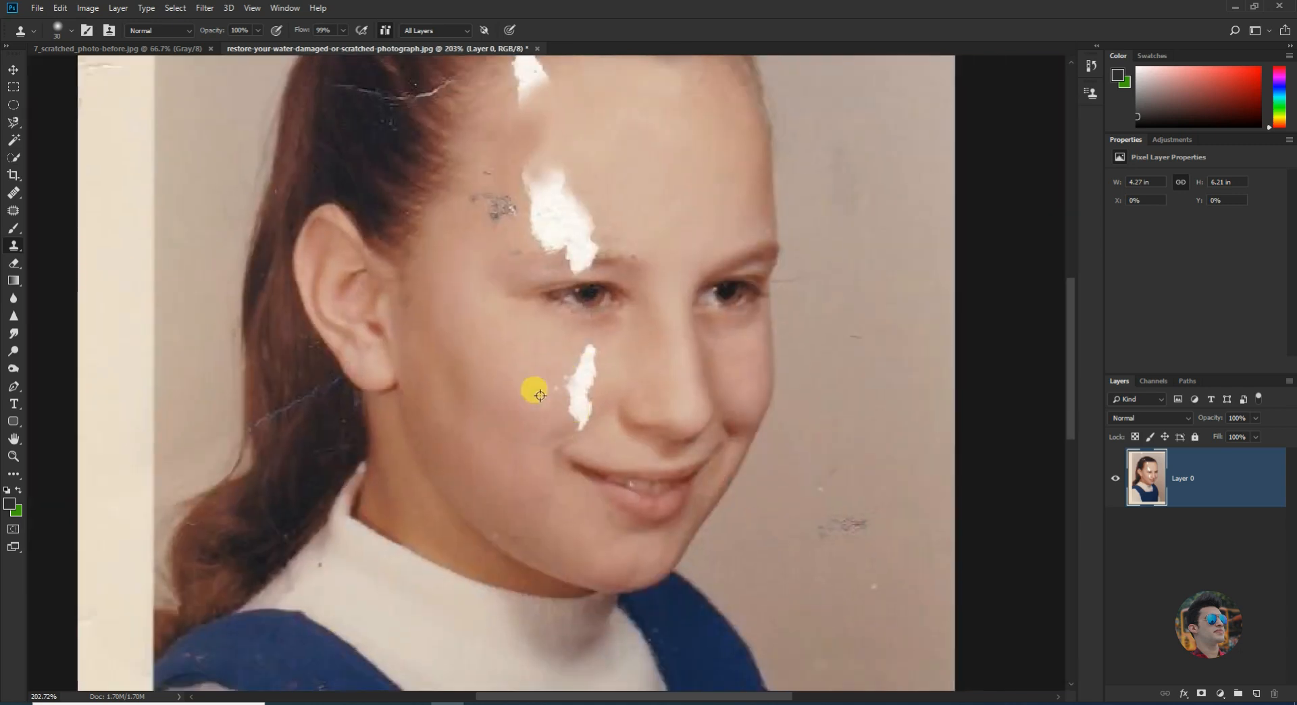
pyautogui.scroll(2, 550, 381)
pyautogui.moveTo(553, 359)
pyautogui.mouseDown()
pyautogui.moveTo(599, 374)
pyautogui.moveTo(591, 403)
pyautogui.mouseUp()
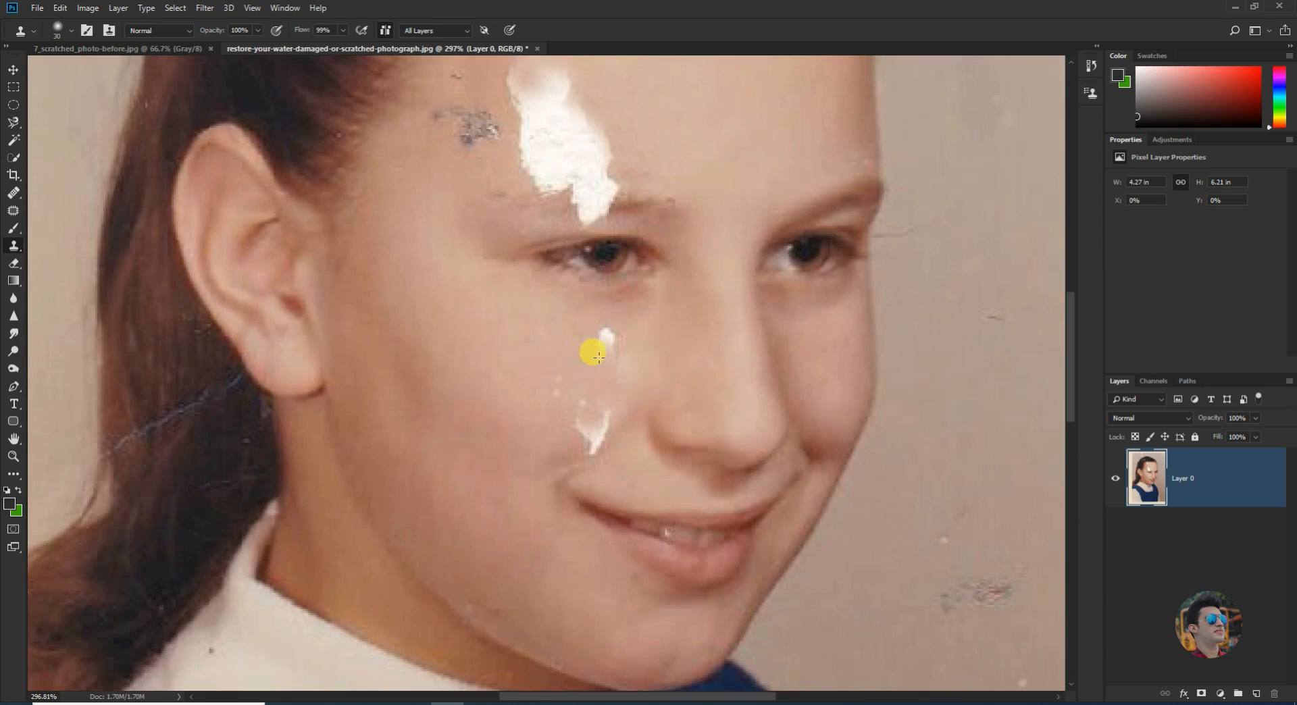
pyautogui.moveTo(582, 385)
pyautogui.mouseDown()
pyautogui.moveTo(496, 357)
pyautogui.moveTo(557, 381)
pyautogui.moveTo(559, 409)
pyautogui.moveTo(601, 432)
pyautogui.moveTo(573, 428)
pyautogui.moveTo(618, 462)
pyautogui.moveTo(616, 435)
pyautogui.moveTo(542, 431)
pyautogui.moveTo(590, 441)
pyautogui.mouseUp()
# Sample clean cheek skin and clone it over the small leftover specks beside the repaired tear under the eye
pyautogui.keyDown('alt'); pyautogui.click(491, 352); pyautogui.keyUp('alt')
pyautogui.click(552, 379)
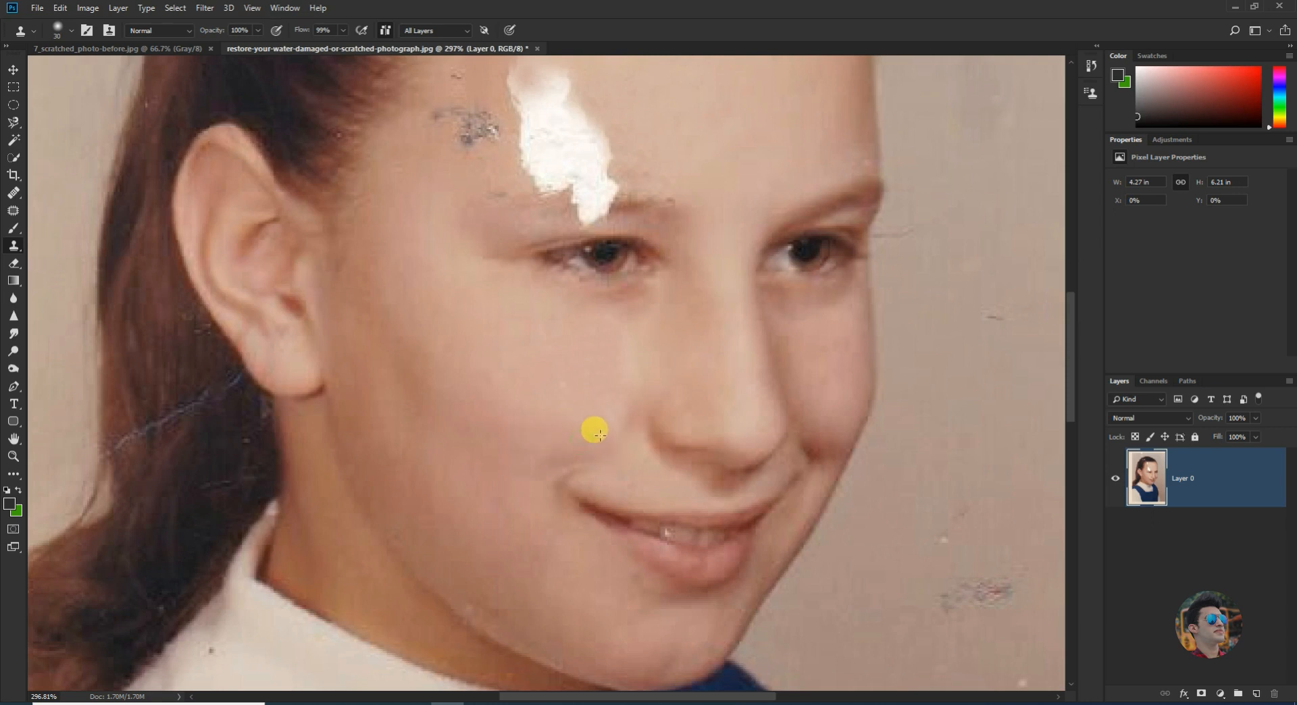
pyautogui.scroll(-5, 594, 430)
pyautogui.scroll(4, 538, 425)
pyautogui.keyDown('alt'); pyautogui.click(569, 386); pyautogui.keyUp('alt')
pyautogui.scroll(-5, 589, 428)
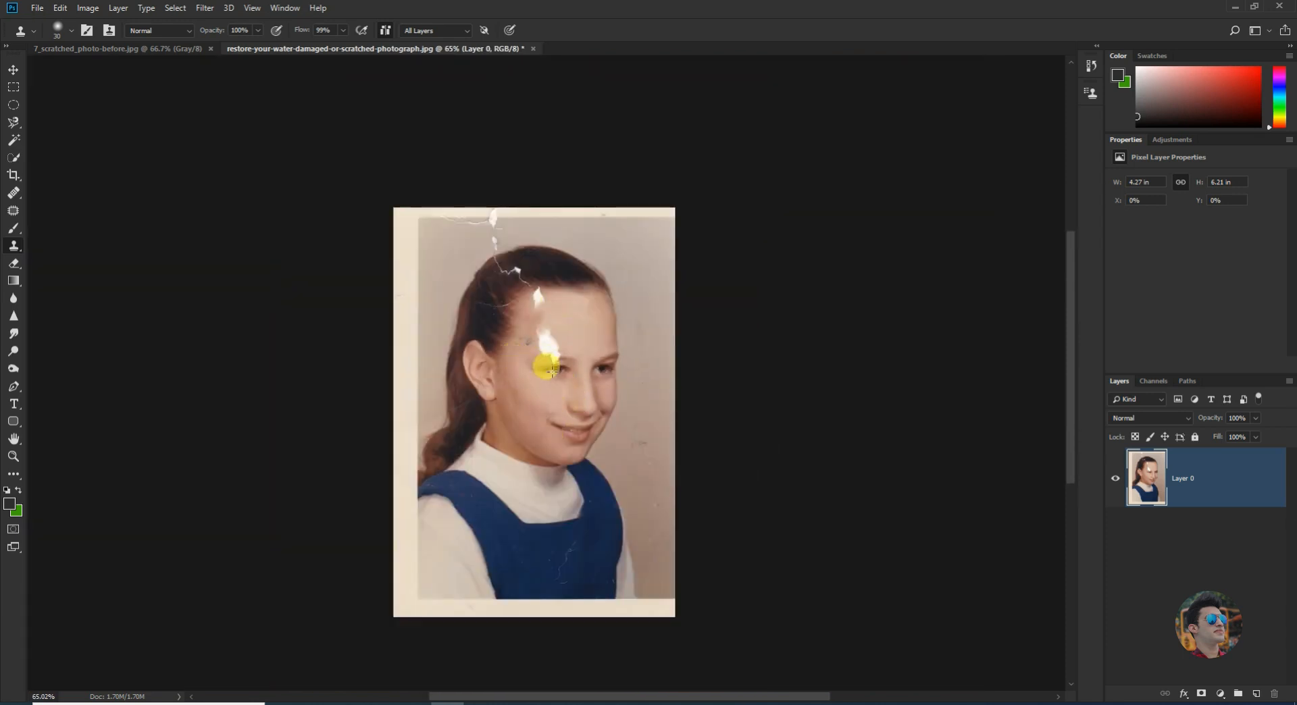
# Close the girl's colour portrait without saving it, leaving the scratched black-and-white portrait open
pyautogui.click(525, 50)
pyautogui.click(634, 264)
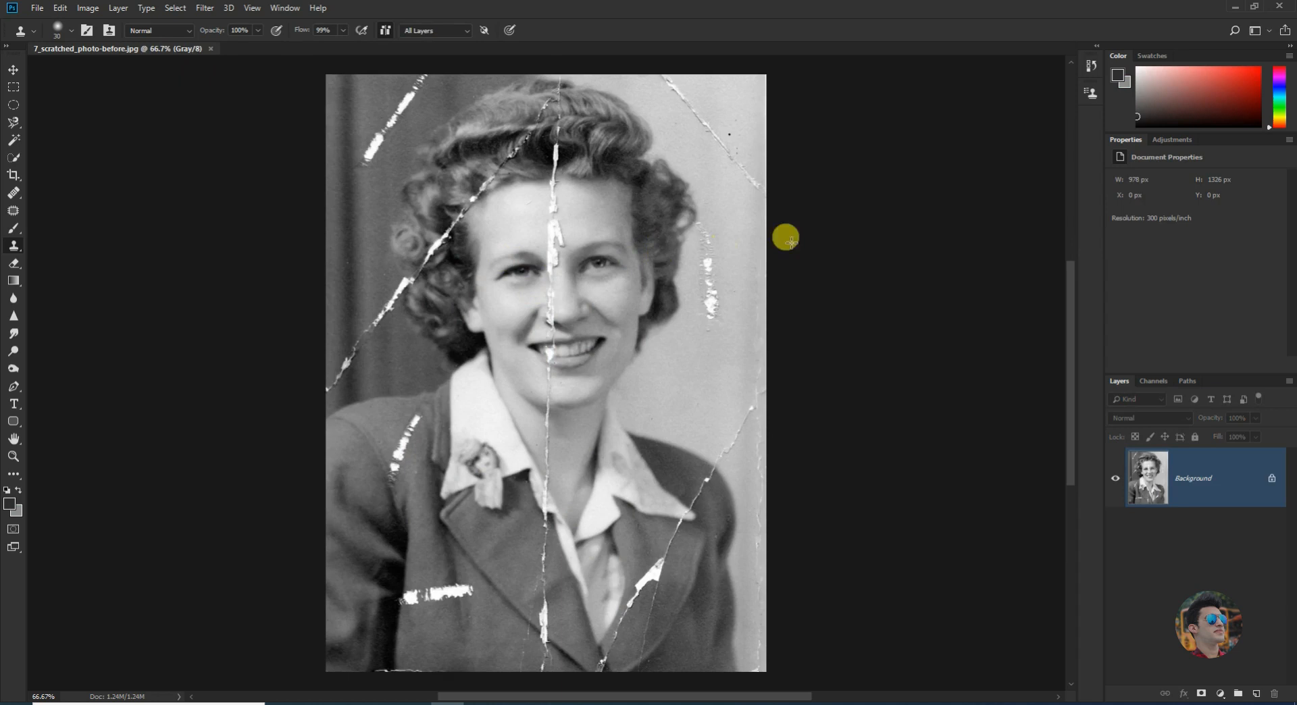
# Clone the light background over the lower part of the vertical white scratch beside the woman's hair
pyautogui.scroll(2, 844, 216)
pyautogui.scroll(2, 651, 301)
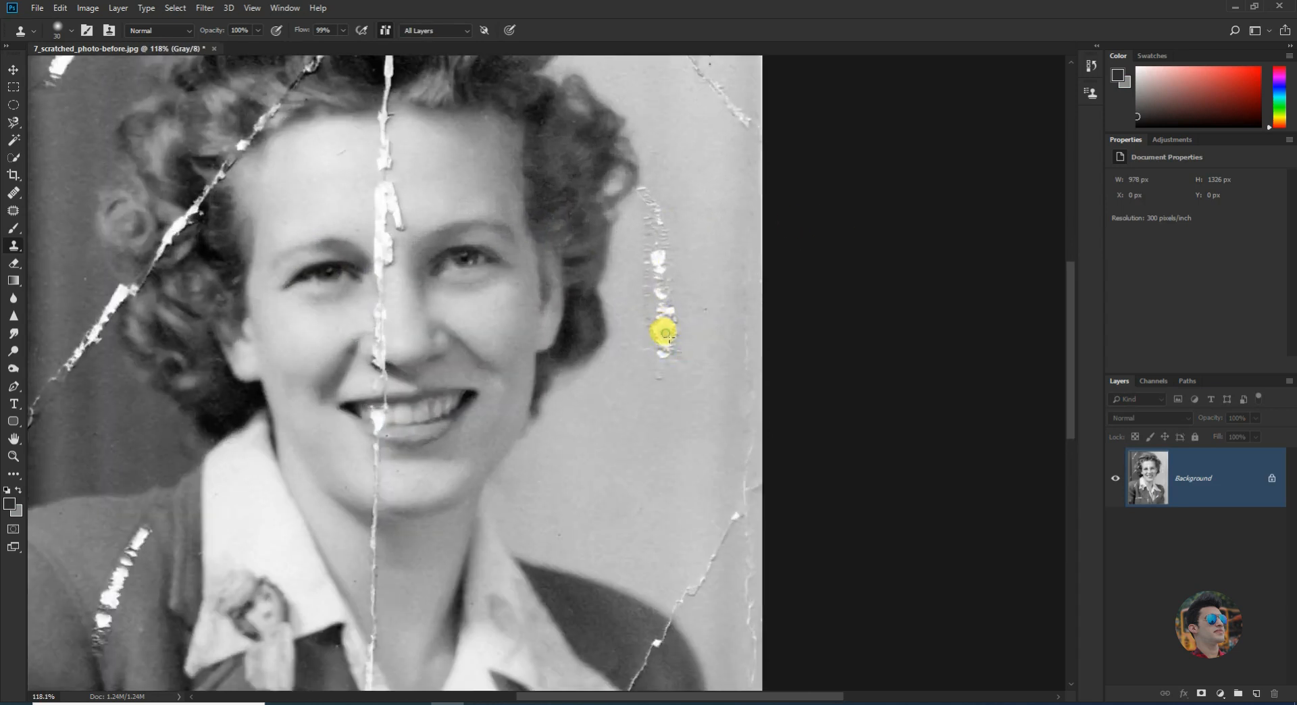
pyautogui.moveTo(660, 357)
pyautogui.mouseDown()
pyautogui.moveTo(669, 305)
pyautogui.moveTo(665, 353)
pyautogui.moveTo(657, 297)
pyautogui.moveTo(650, 339)
pyautogui.moveTo(677, 383)
pyautogui.moveTo(661, 375)
pyautogui.moveTo(656, 306)
pyautogui.moveTo(648, 358)
pyautogui.moveTo(667, 261)
pyautogui.mouseUp()
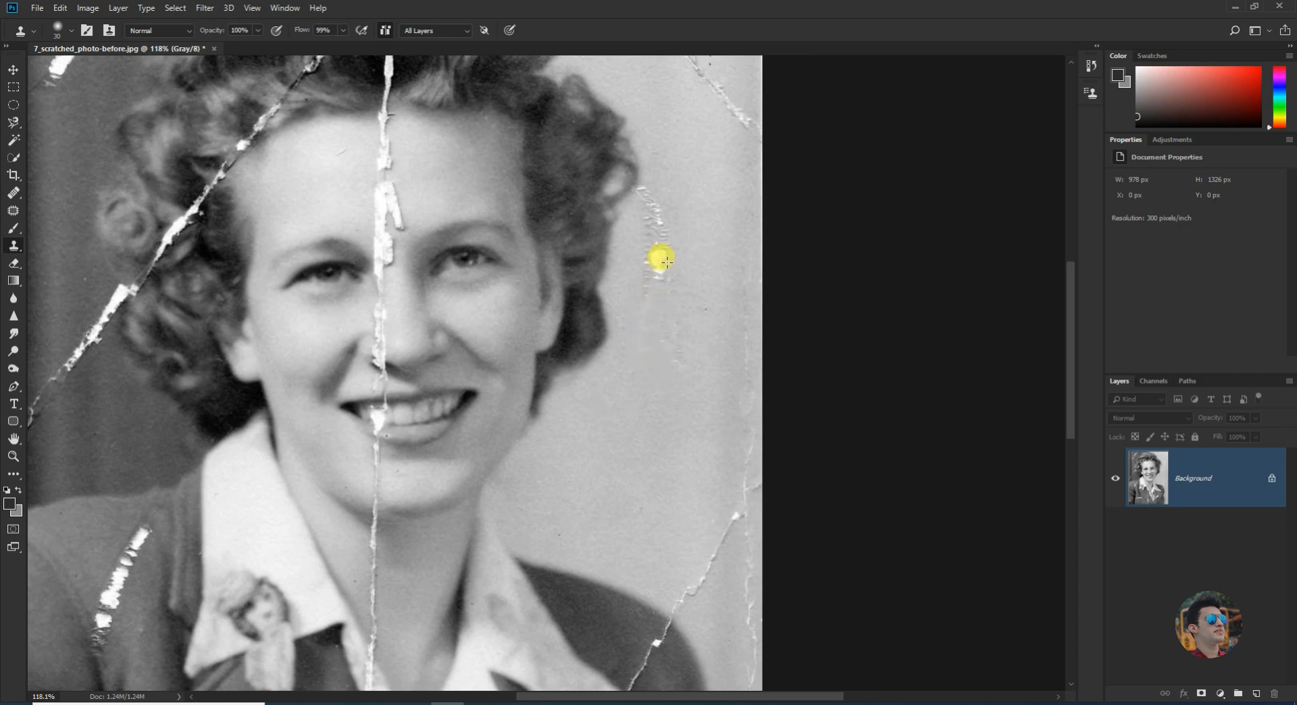
pyautogui.scroll(-5, 591, 343)
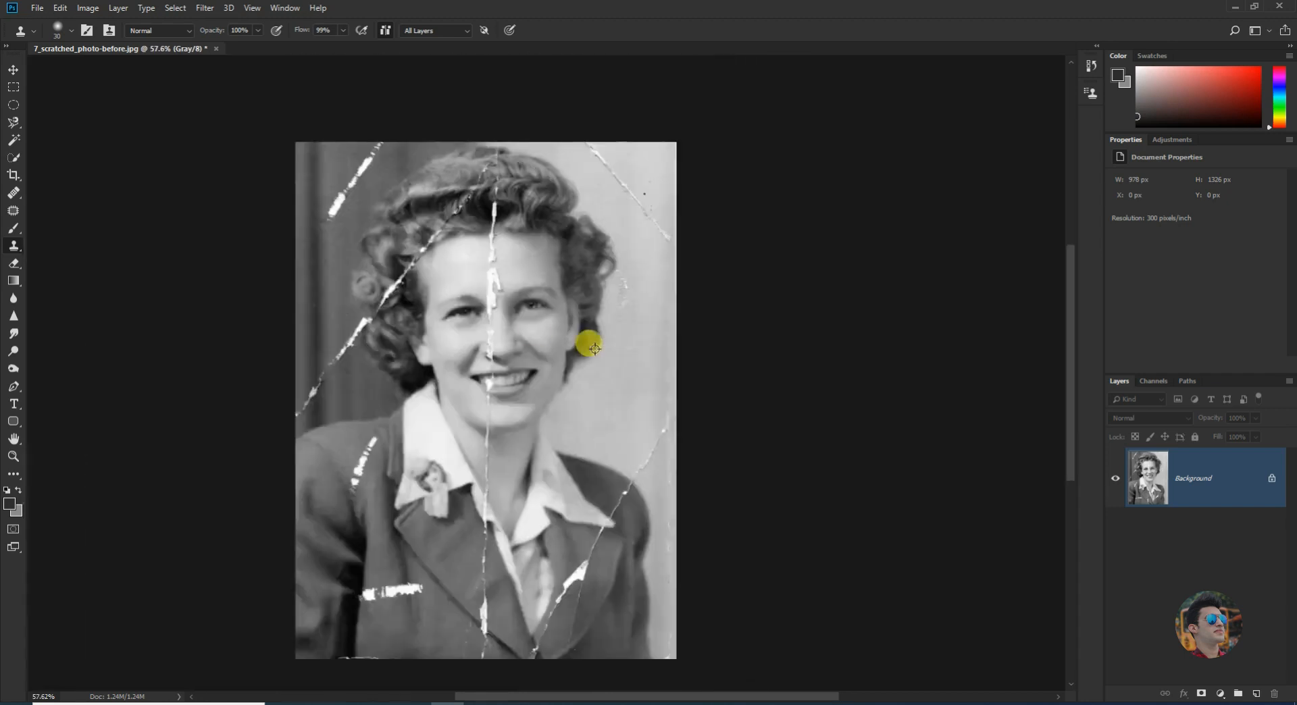
pyautogui.scroll(4, 341, 349)
pyautogui.scroll(4, 331, 330)
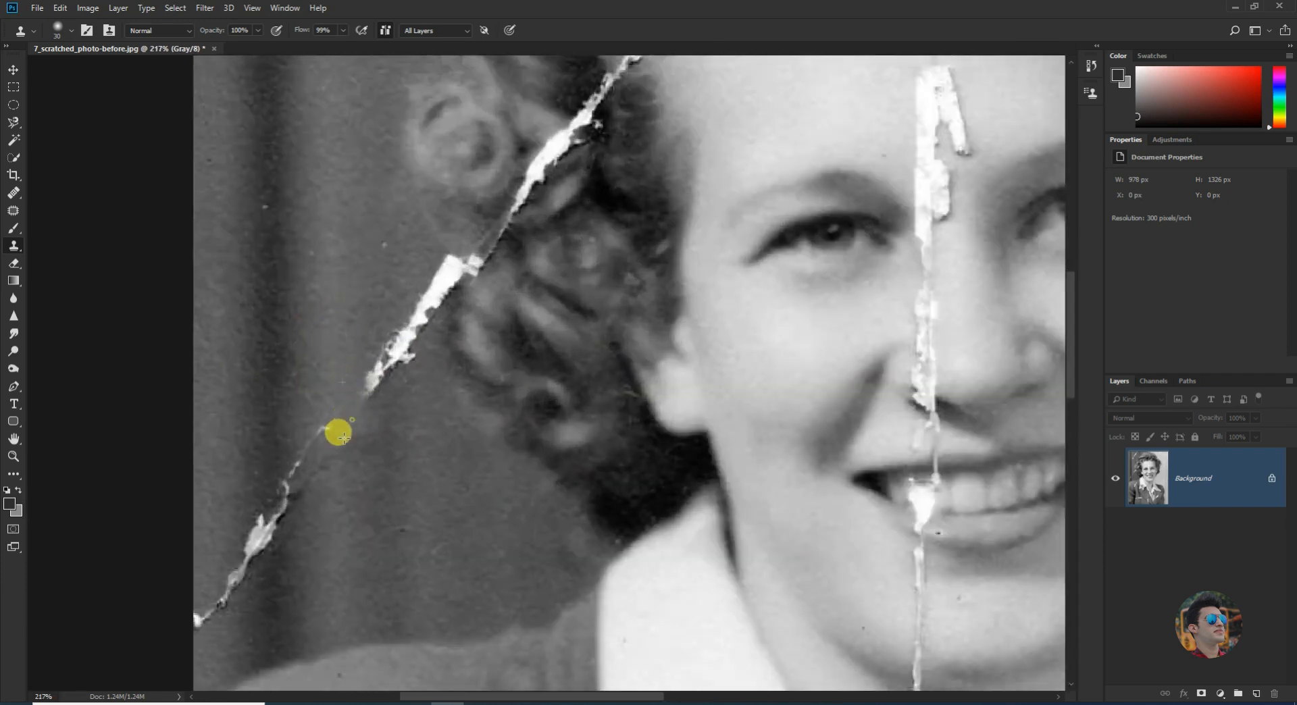
pyautogui.scroll(-5, 329, 378)
pyautogui.scroll(3, 341, 322)
pyautogui.scroll(-4, 333, 313)
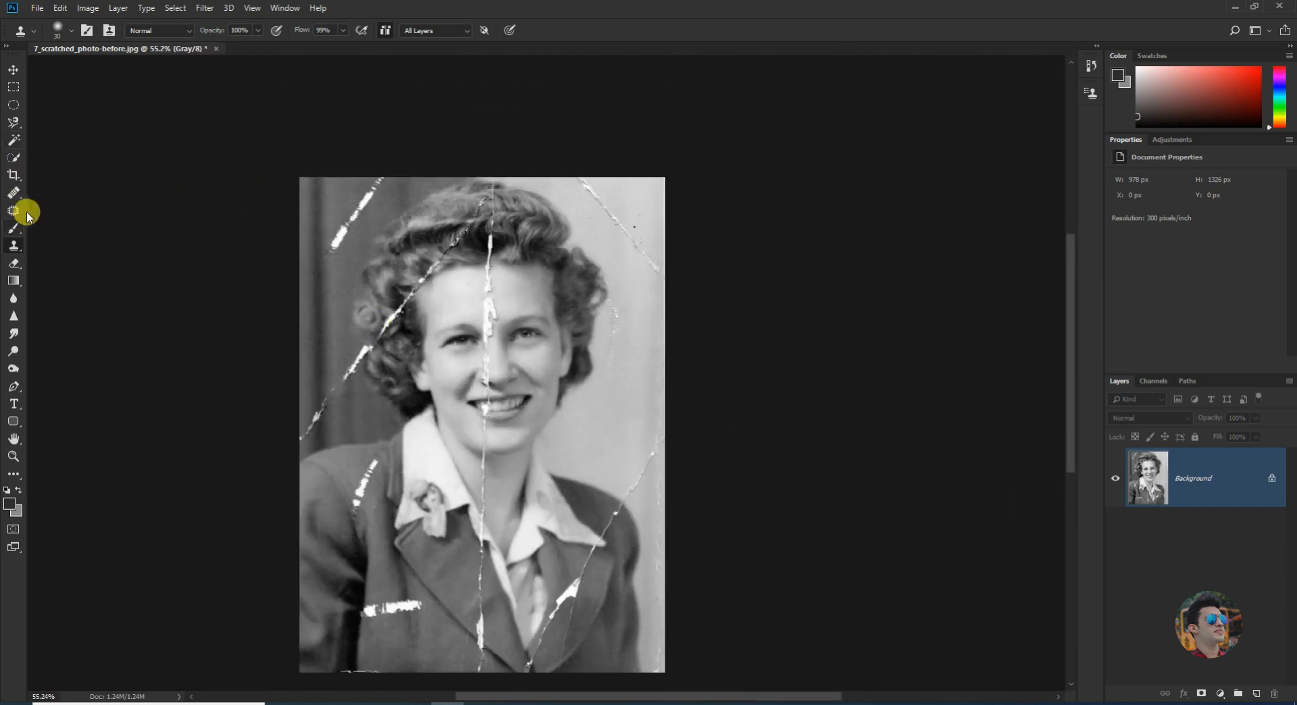